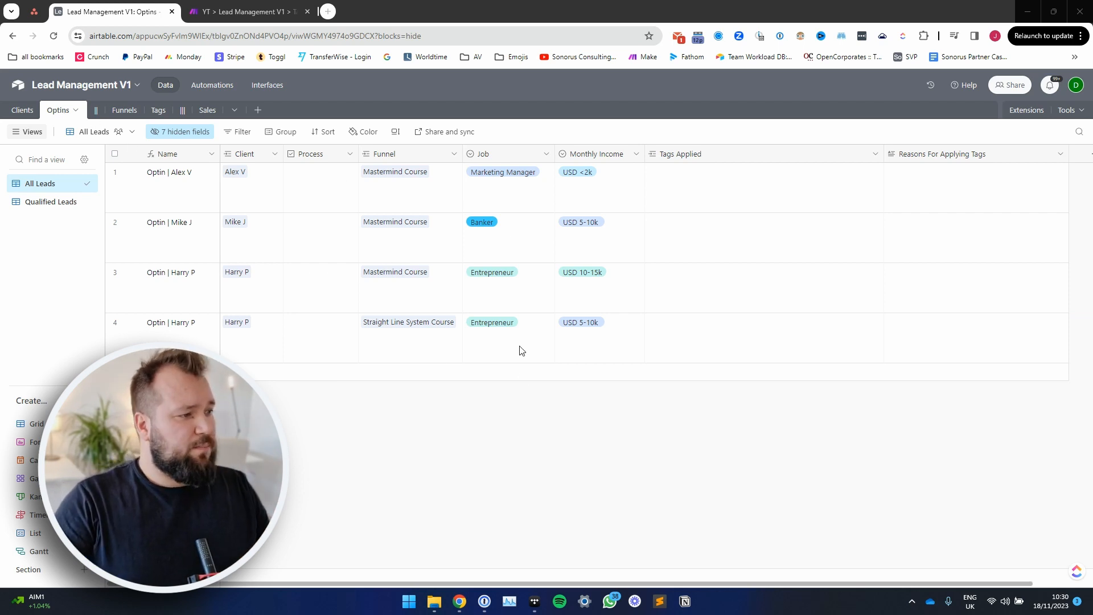
Step: Review the optin records' Funnel, Job and Monthly Income fields and the first record's Tags Applied and Reasons For Applying Tags fields
left_click(518, 422)
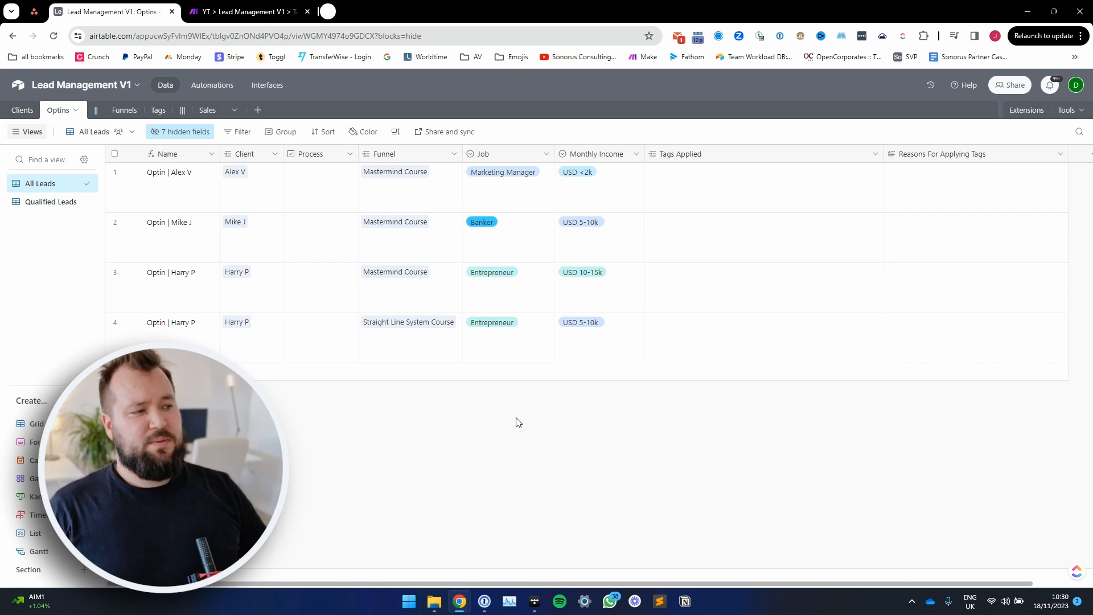
left_click_drag(438, 180, 451, 318)
left_click(499, 415)
left_click(427, 337)
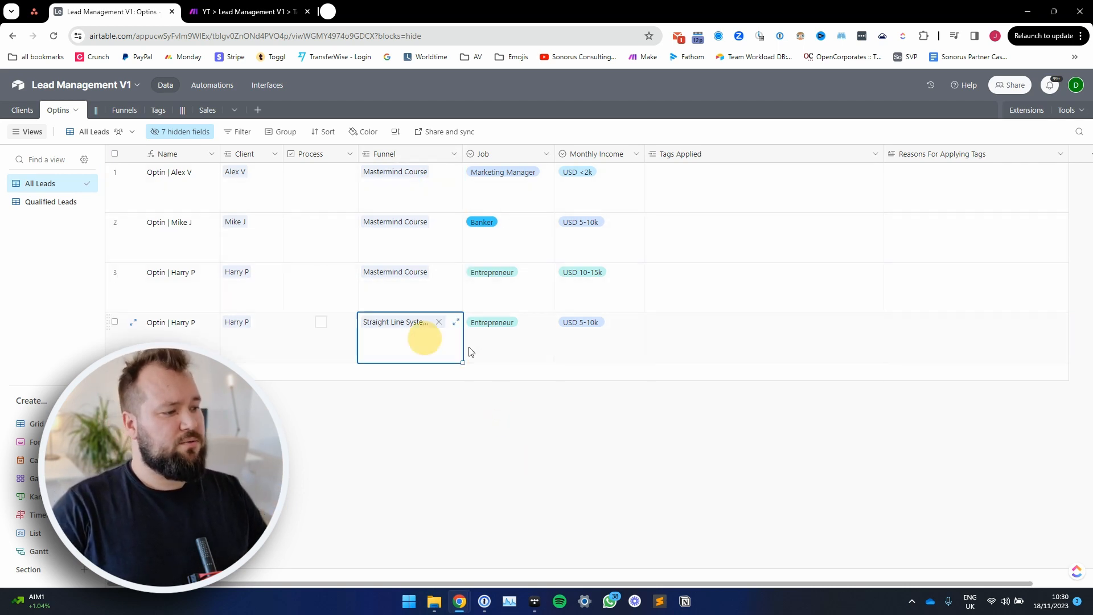
left_click(550, 525)
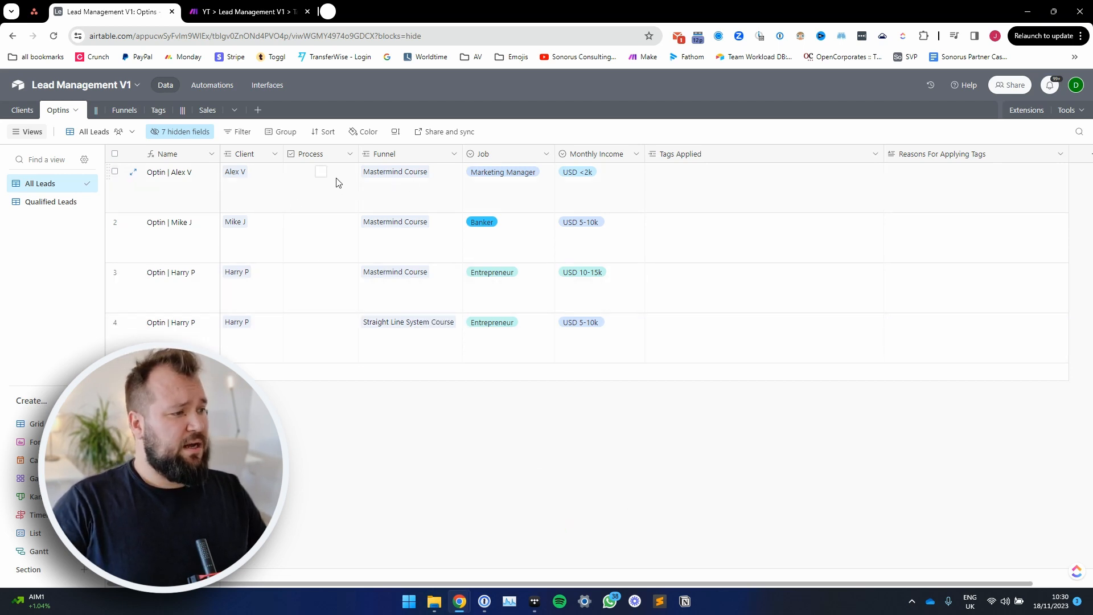
left_click_drag(497, 192, 611, 193)
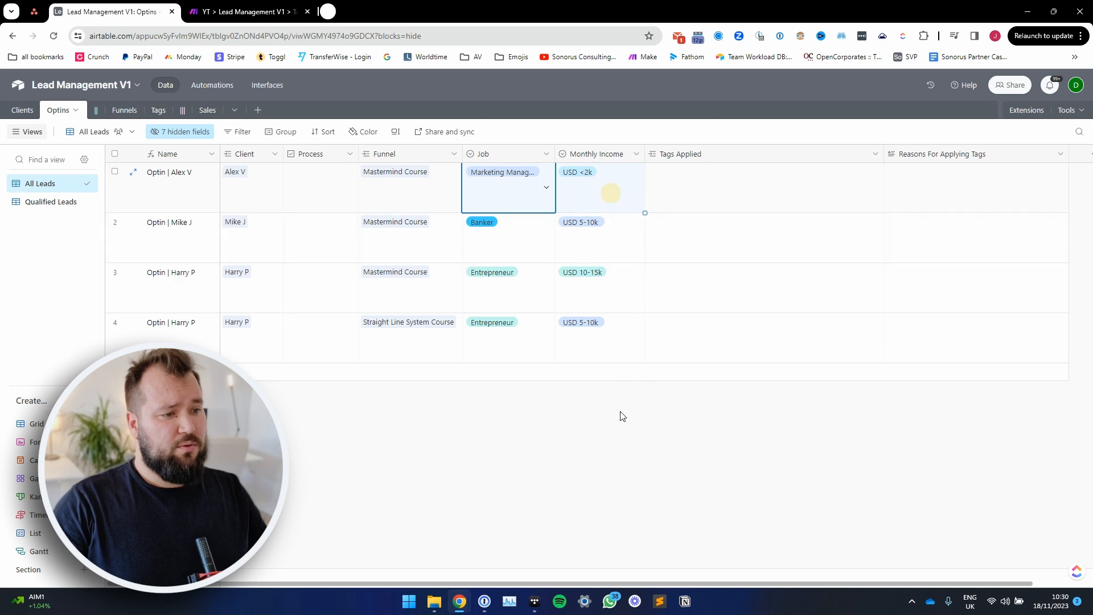
left_click(714, 200)
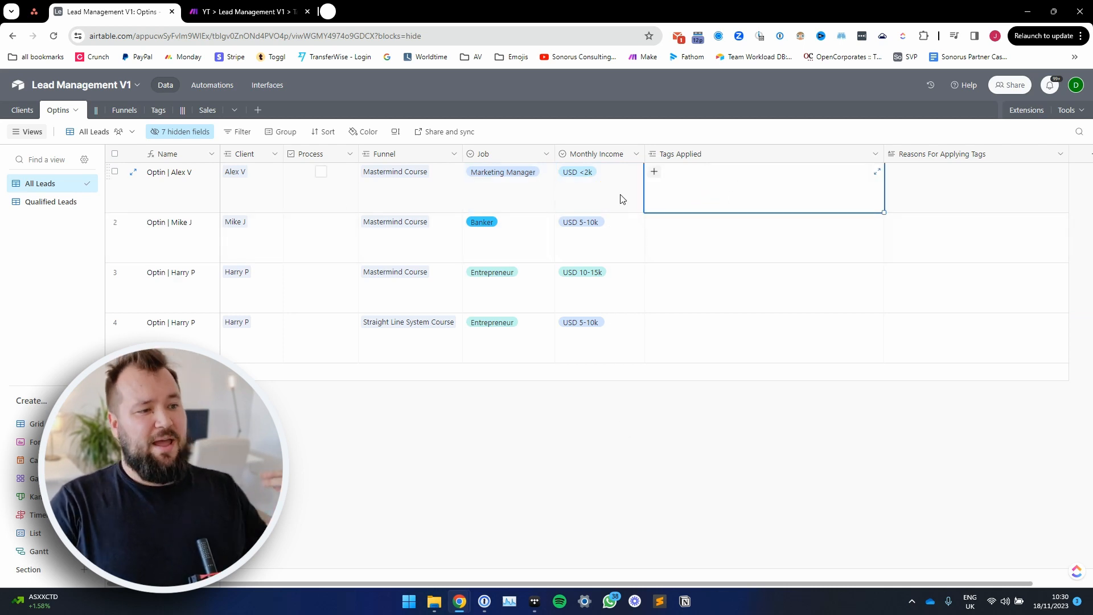
left_click(911, 188)
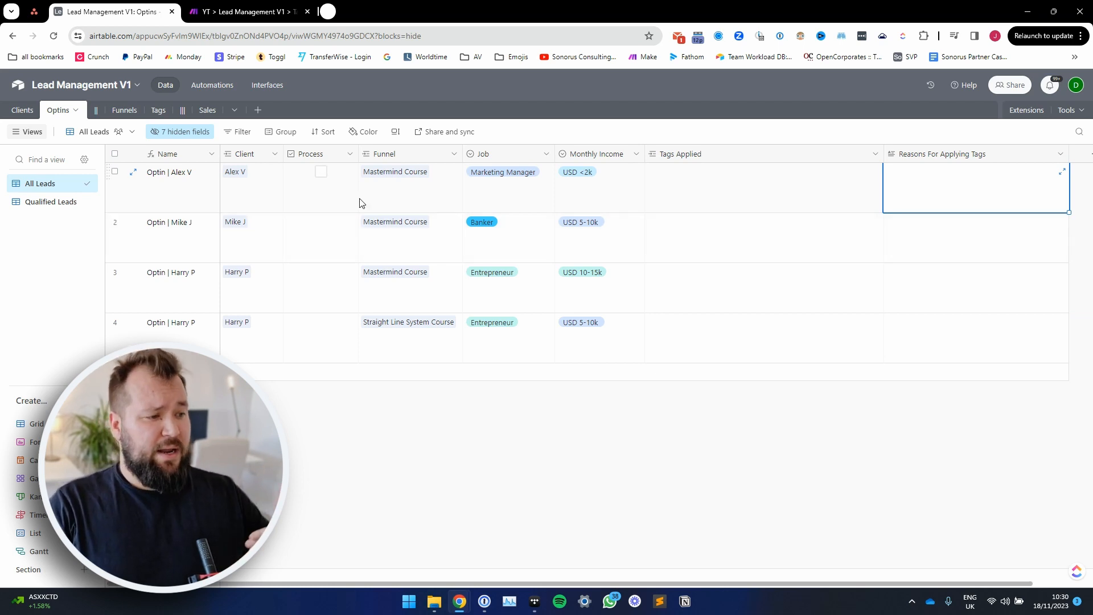
Step: Mark the first Mastermind Course optin record as Process to run the tagging automation on it
left_click(411, 186)
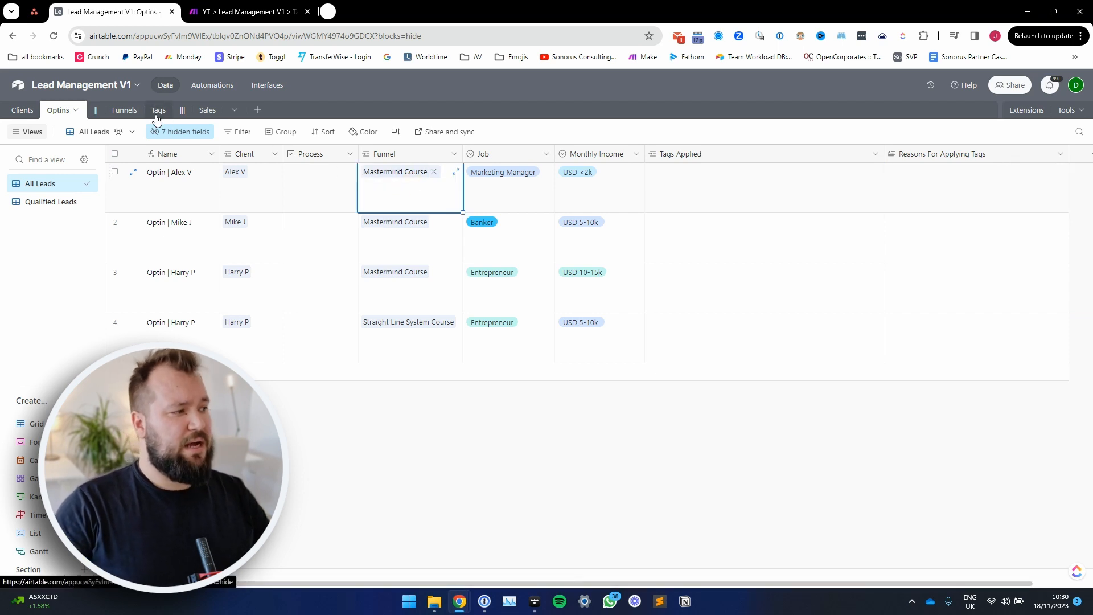
left_click(320, 177)
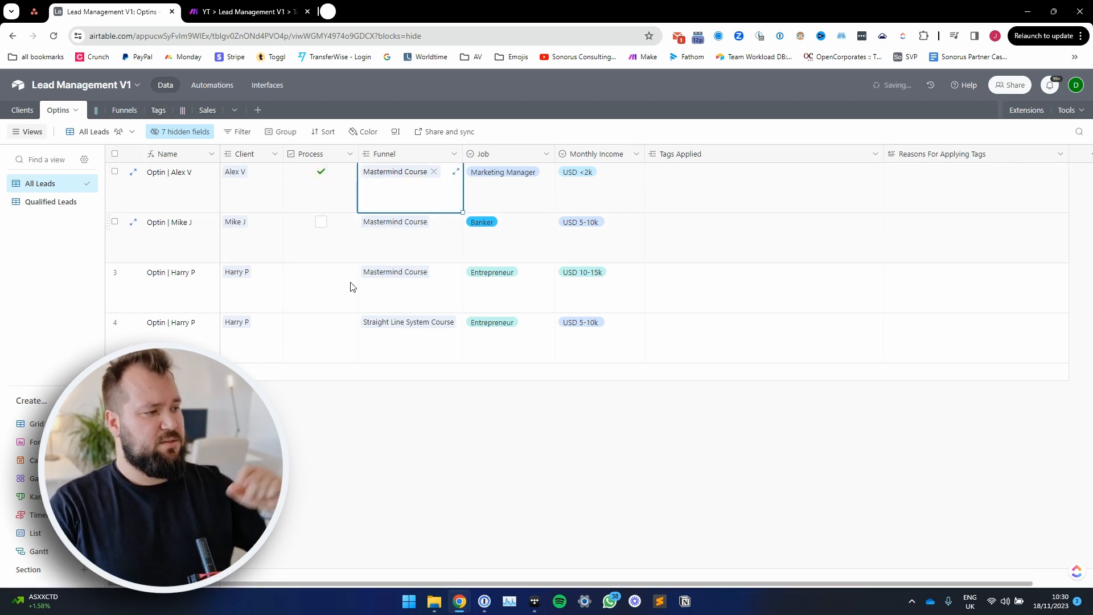
left_click(422, 440)
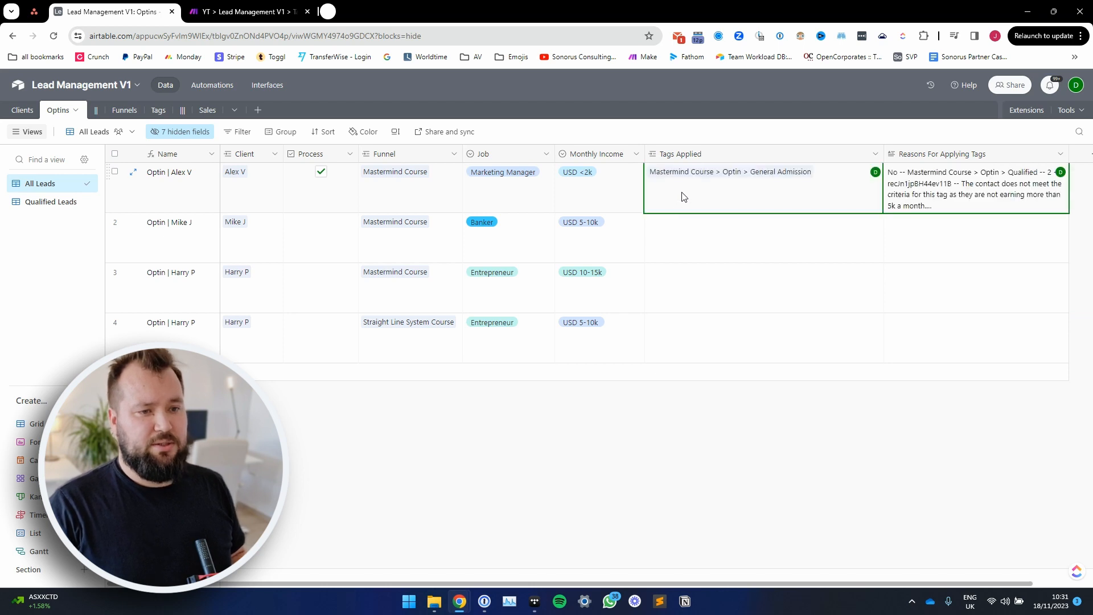
Step: Expand the first record's Reasons For Applying Tags entry and read the reasoning for the Qualified tag
left_click(915, 192)
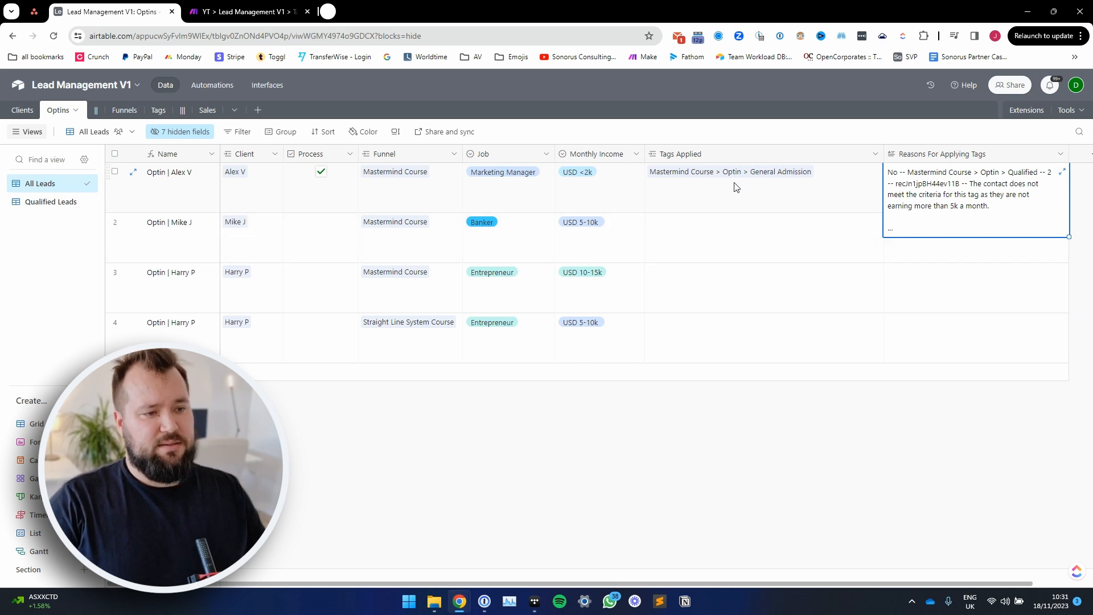
left_click(1062, 172)
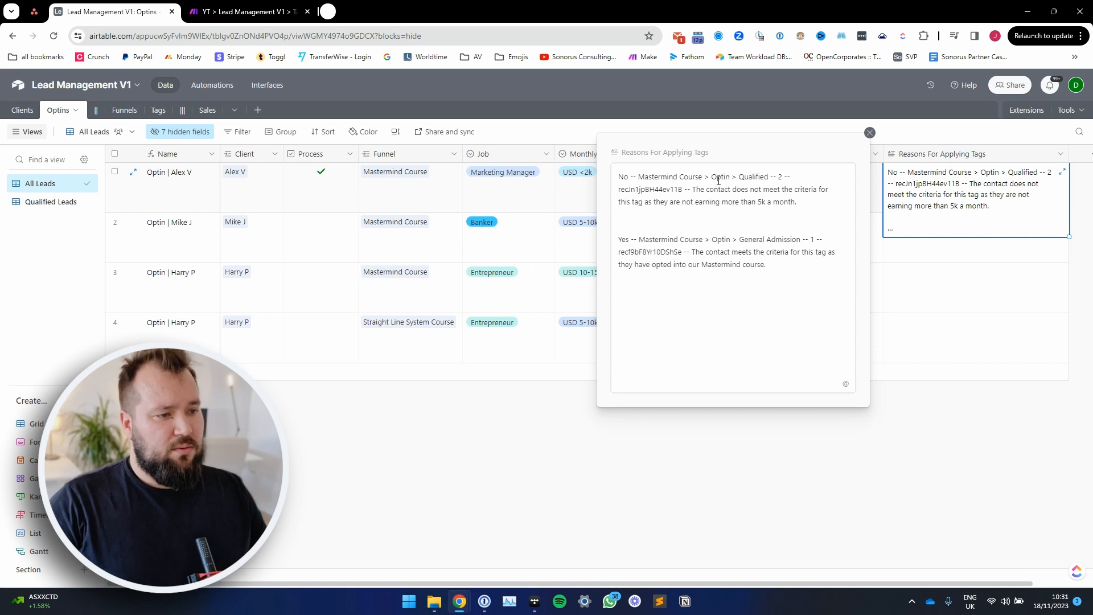
left_click_drag(692, 178, 769, 176)
left_click(686, 202)
left_click_drag(693, 190, 815, 218)
left_click_drag(634, 203, 682, 202)
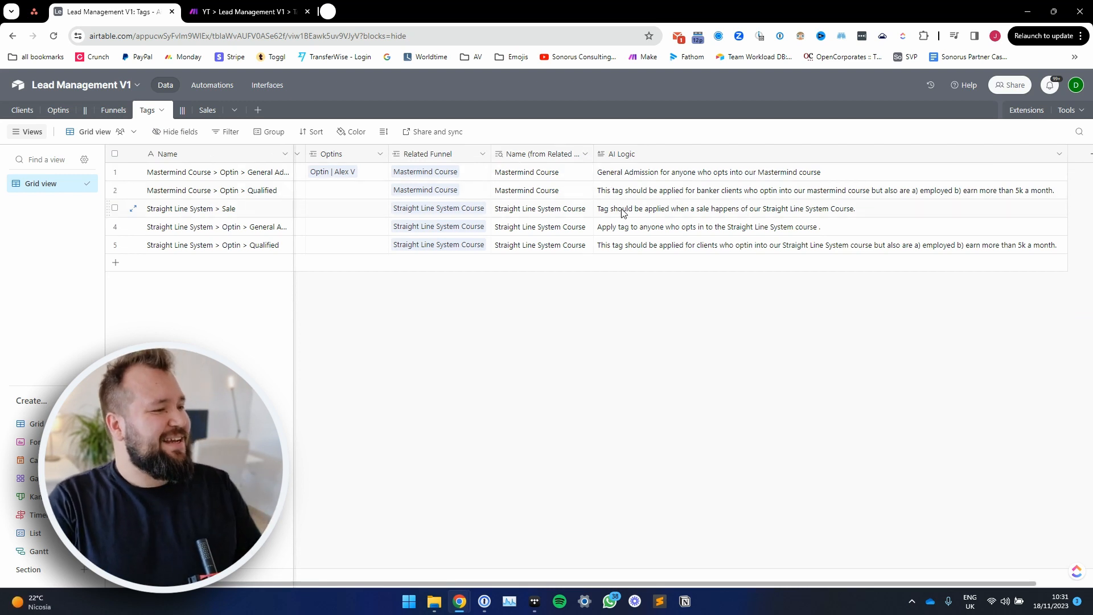
Step: Narrow the Name column of the Tags table and examine the AI Logic rules of the five tags
scroll(637, 193, "left", 1)
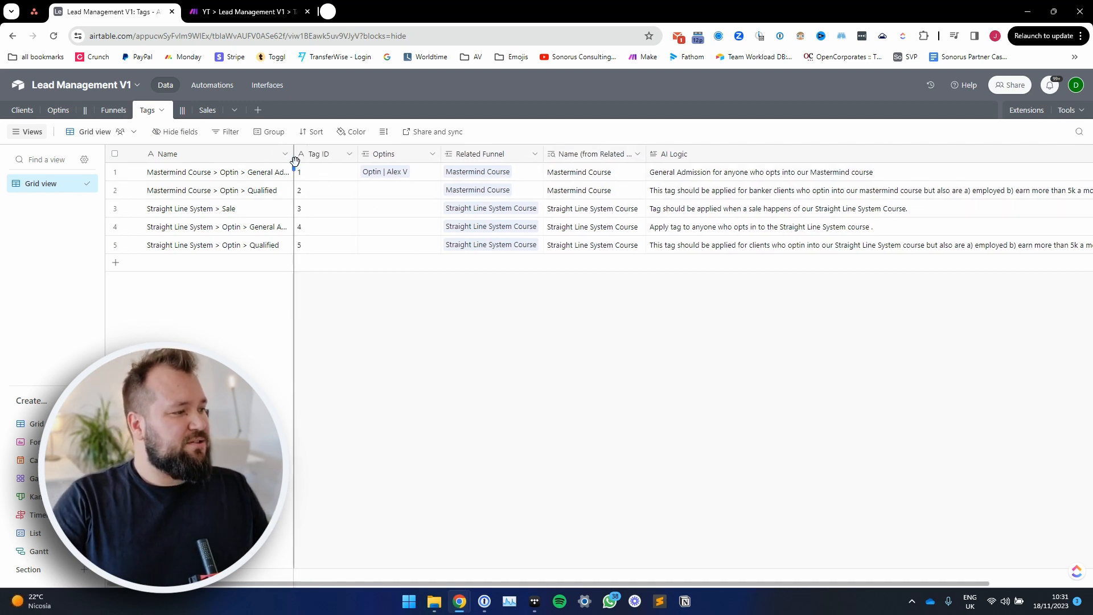
left_click_drag(294, 154, 242, 154)
left_click_drag(649, 173, 652, 245)
left_click(726, 336)
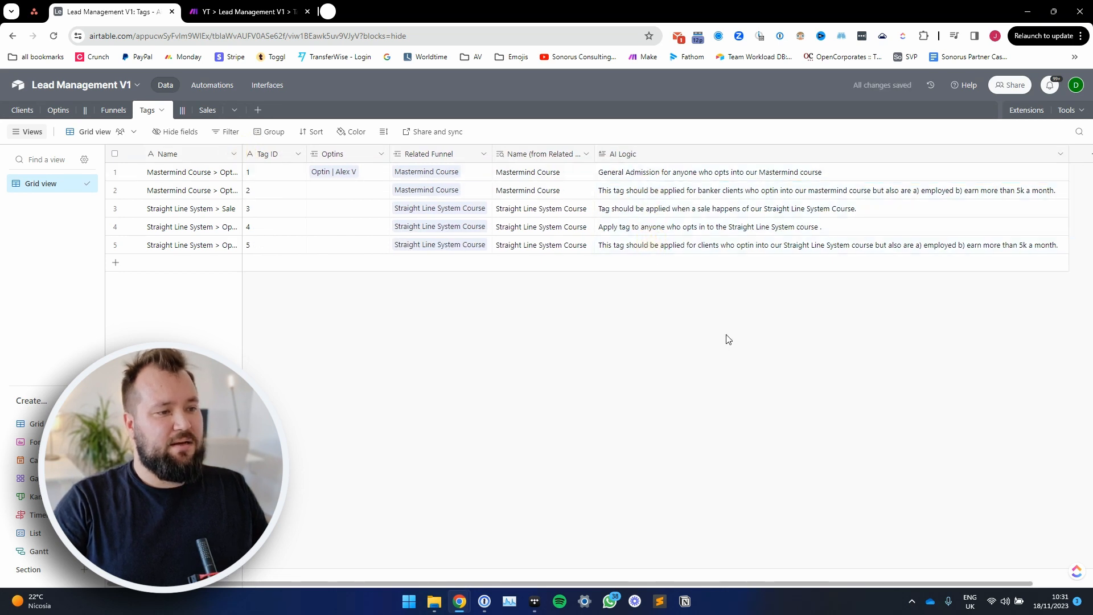
left_click(818, 176)
left_click(820, 192)
left_click(810, 228)
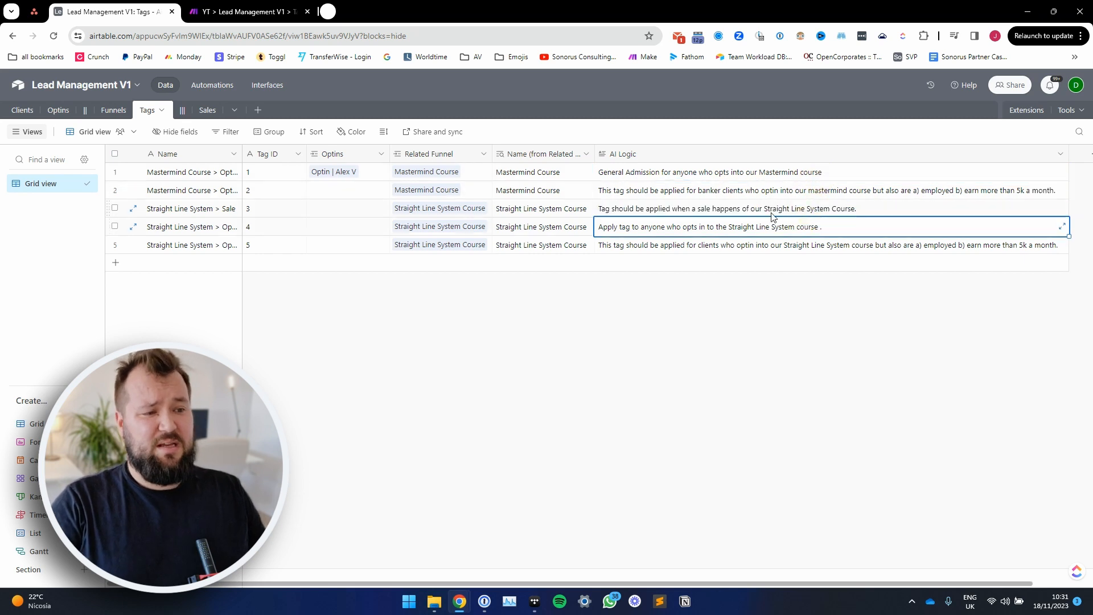
left_click(782, 177)
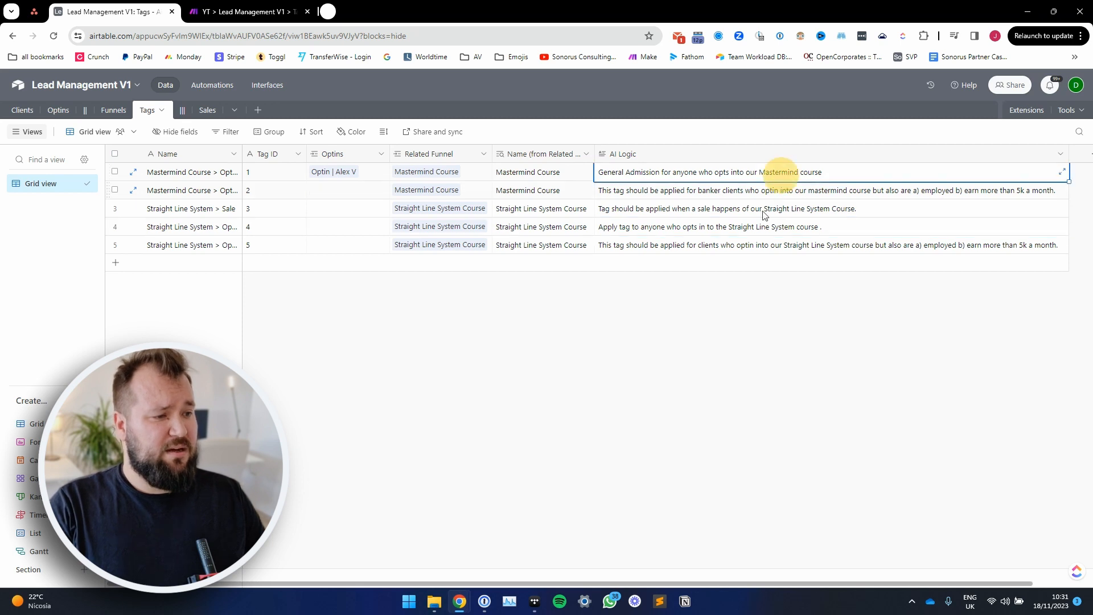
Step: Widen the Name column of the Tags table to fit the full tag names
left_click_drag(242, 153, 344, 147)
left_click(313, 174)
left_click(303, 190)
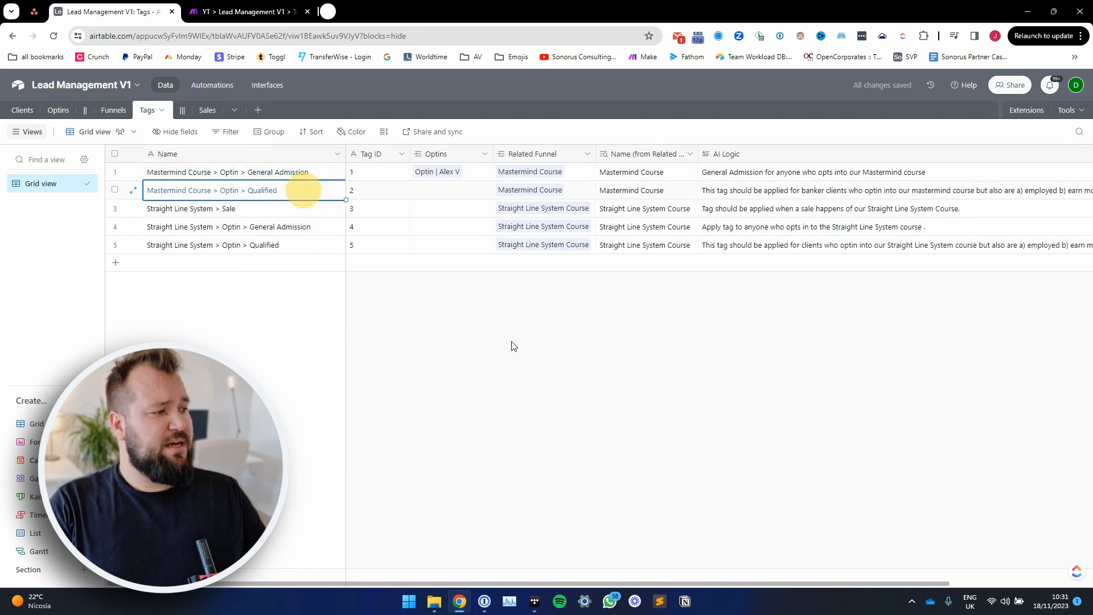
Step: Read the AI Logic rules for the two Mastermind Course optin tags and the Straight Line System sale tag
left_click(780, 178)
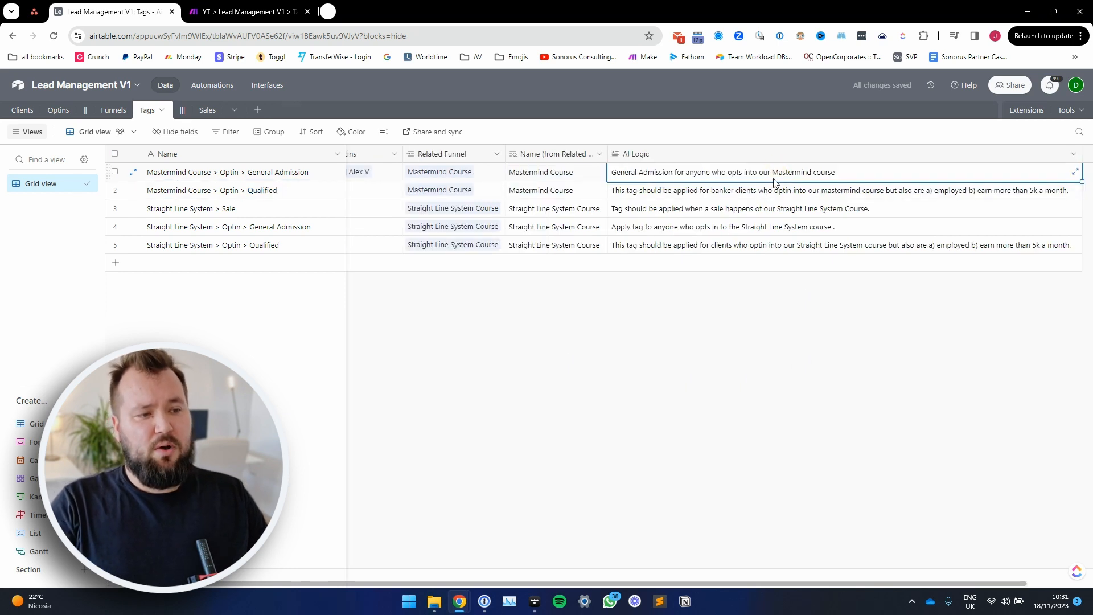
left_click(833, 193)
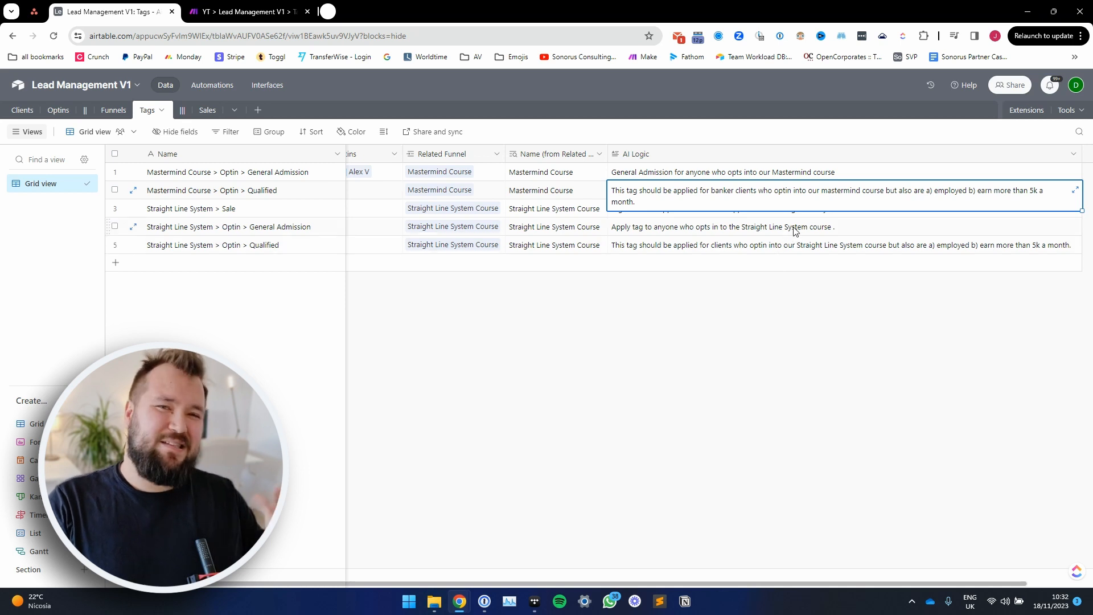
left_click(653, 210)
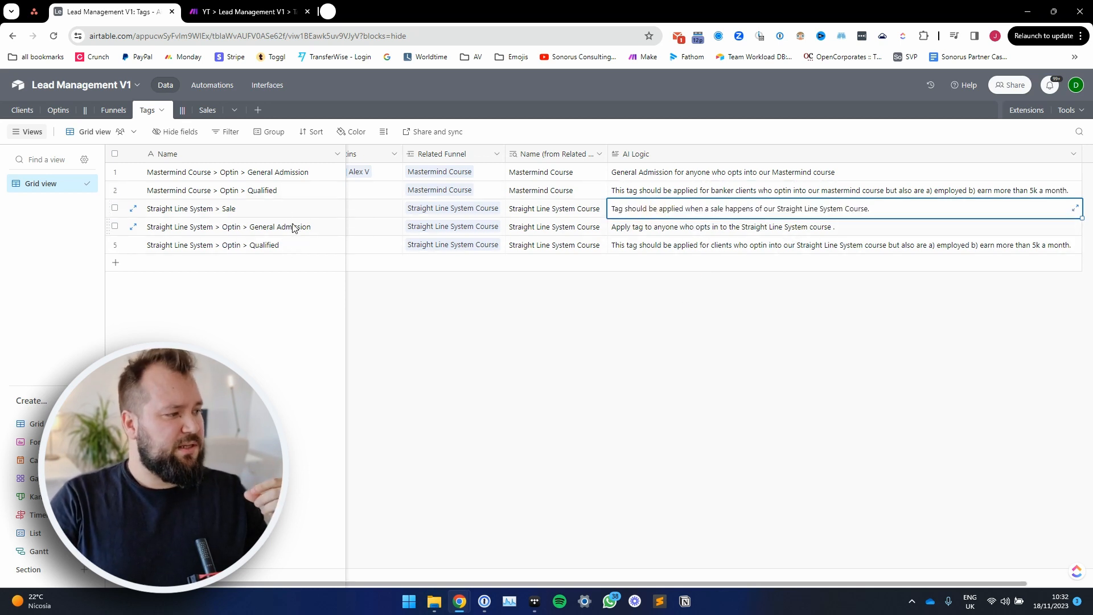
Step: Return to the Optins table, mark the second record as Process, and check its Job and Monthly Income
left_click(58, 110)
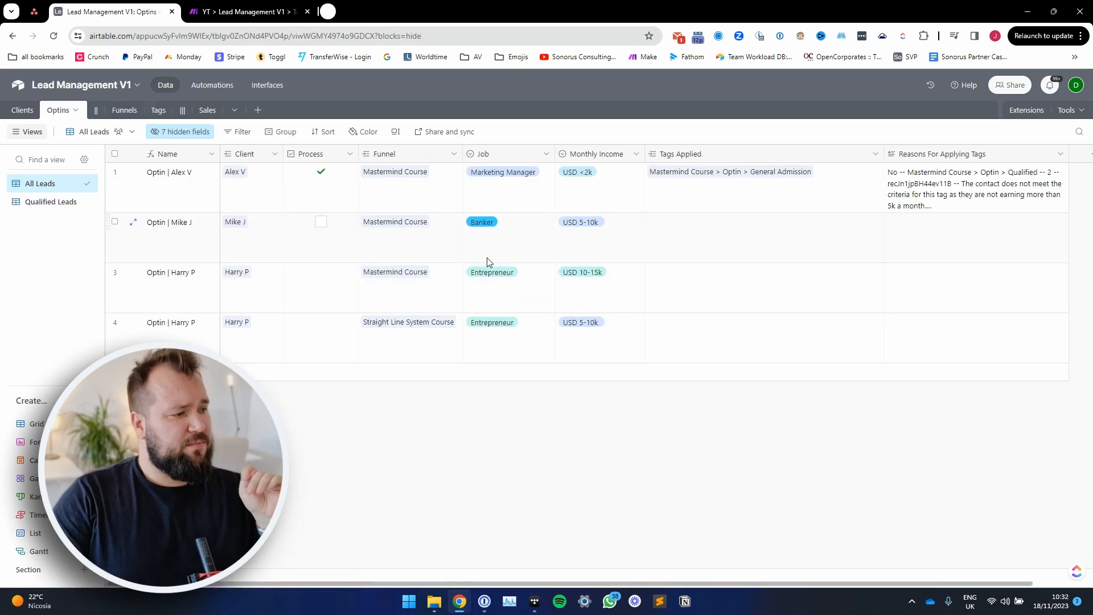
left_click(319, 222)
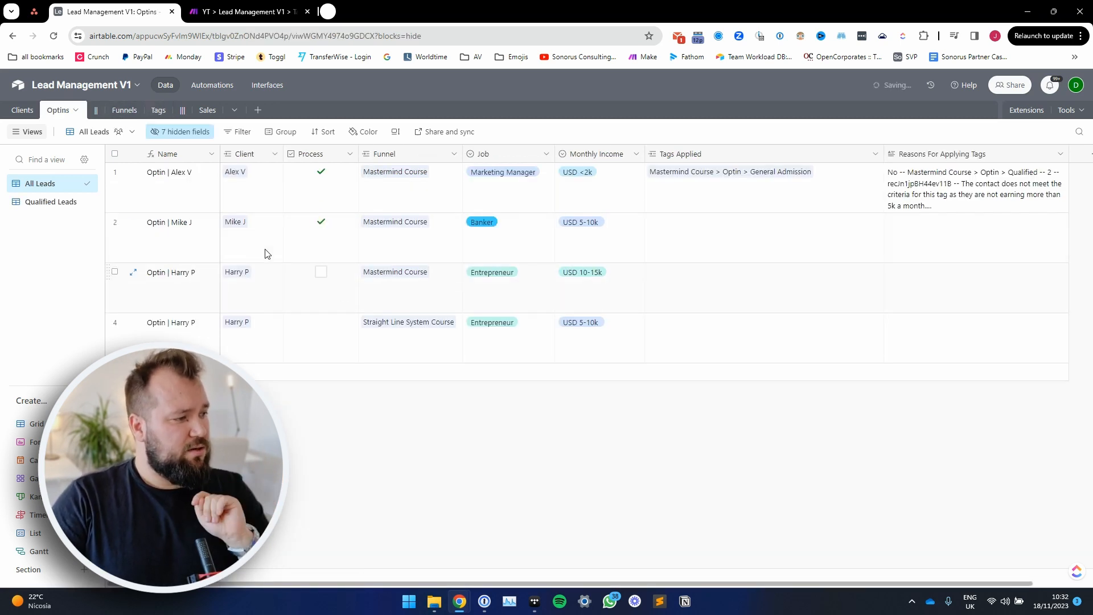
left_click(427, 244)
left_click(508, 239)
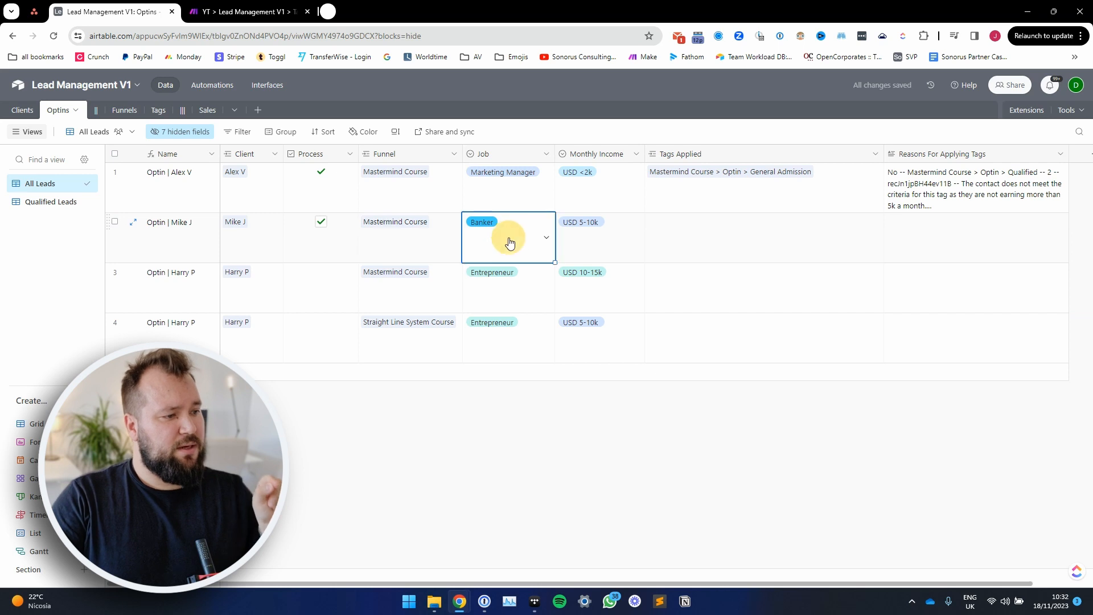
left_click(600, 239)
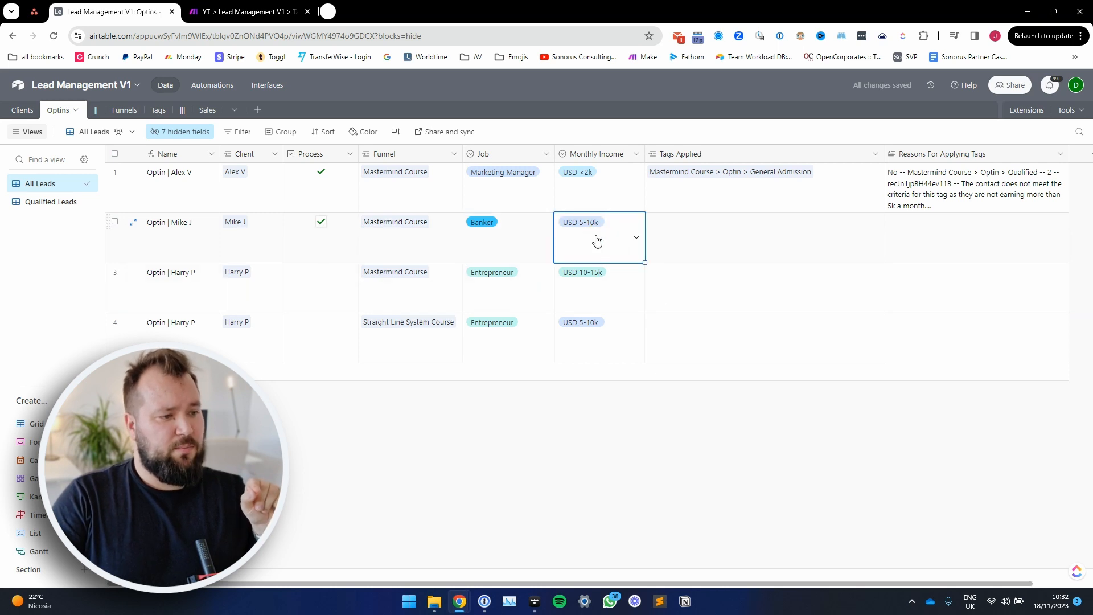
left_click(751, 427)
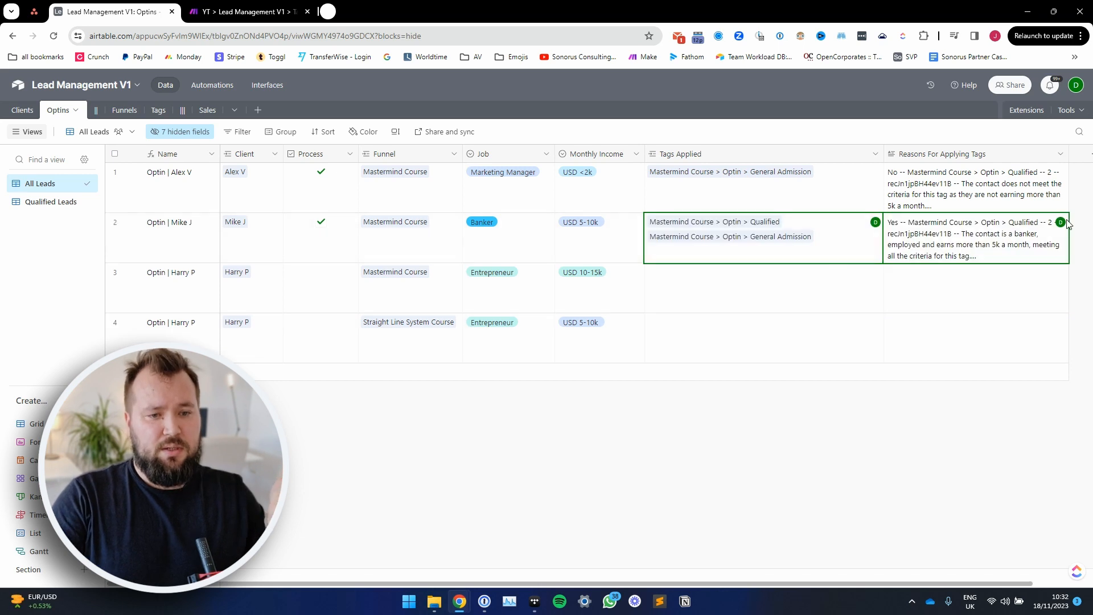
Step: Expand the second record's Reasons For Applying Tags entry, read the reasoning for the Qualified tag, and close it
left_click(1042, 236)
left_click(1062, 221)
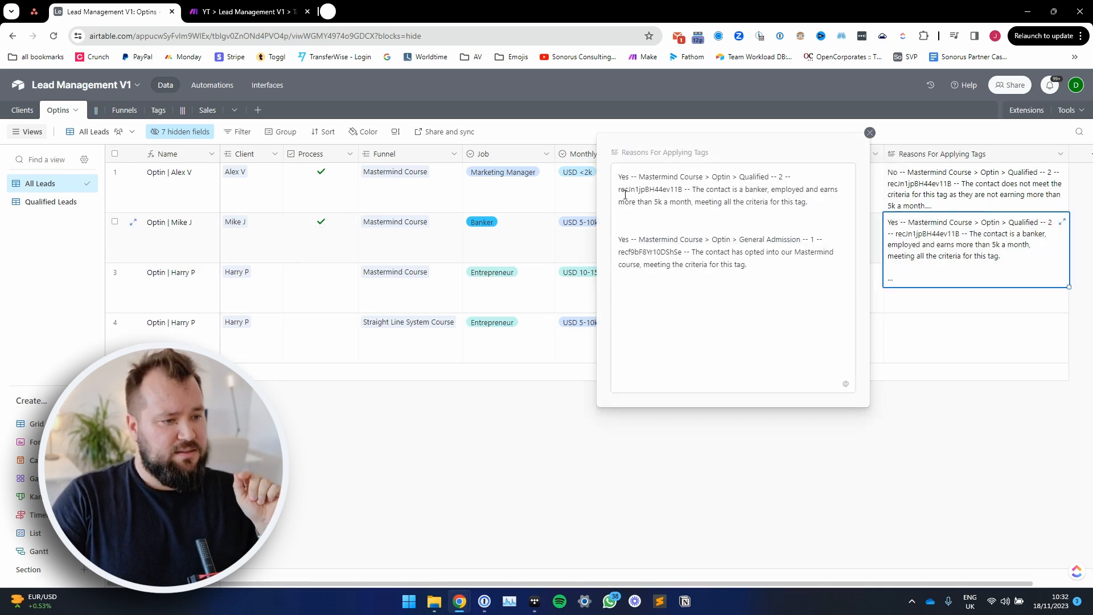
left_click_drag(696, 192, 772, 190)
left_click_drag(683, 202, 768, 203)
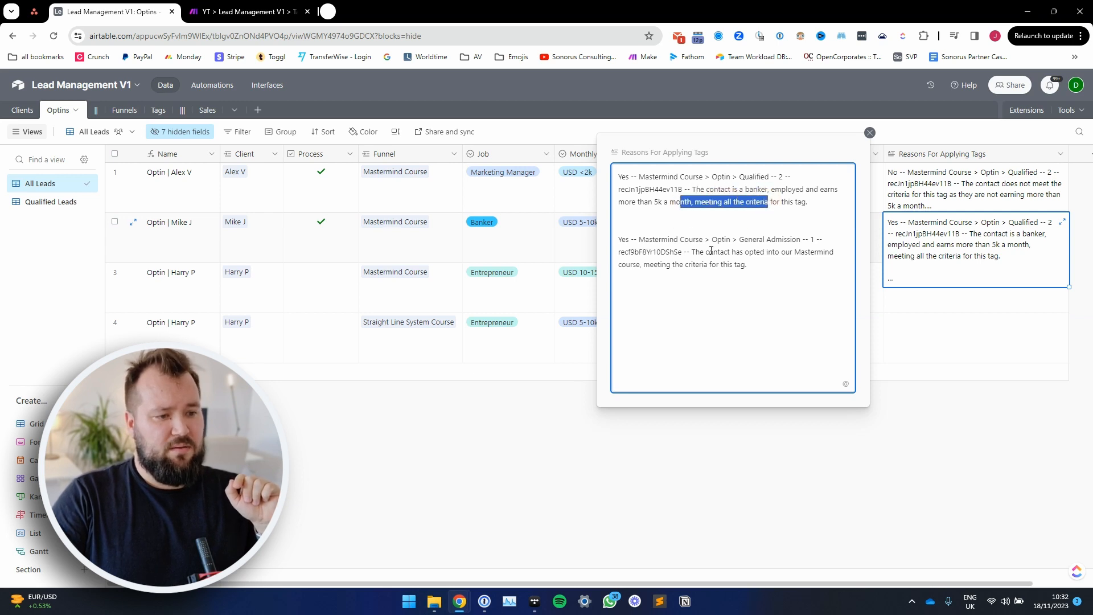
key("Escape")
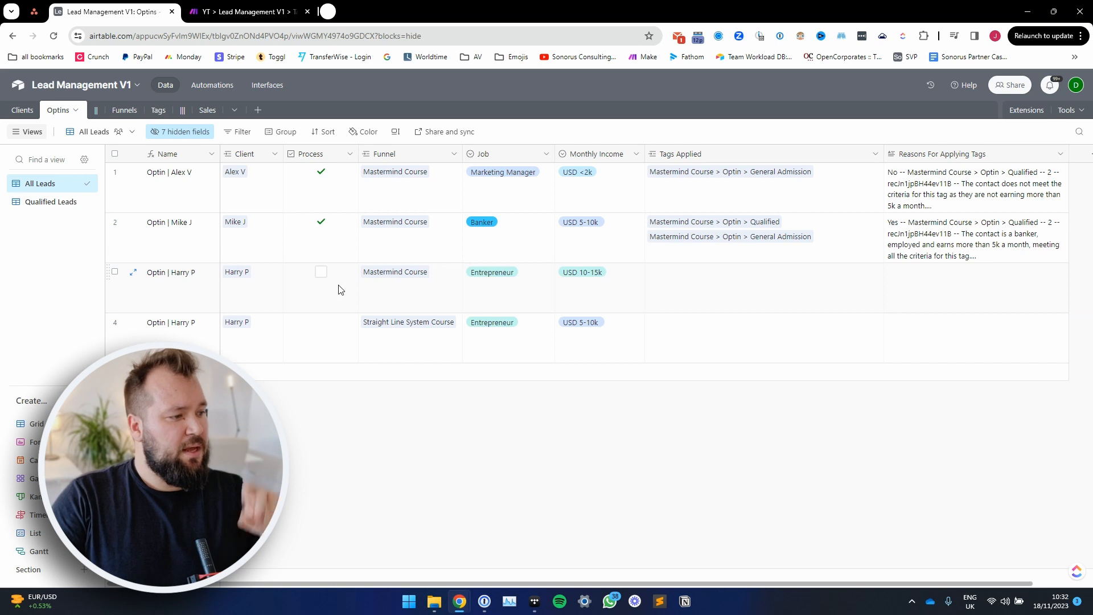
Step: Check the third record's Job and mark that Mastermind Course optin as Process
left_click(499, 292)
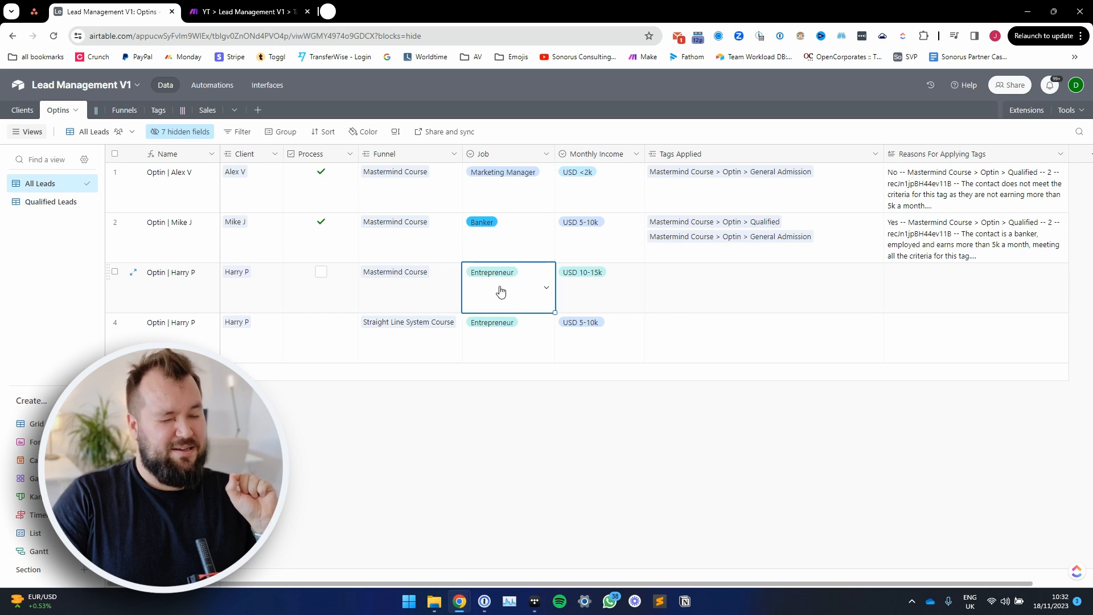
left_click(322, 272)
left_click(447, 443)
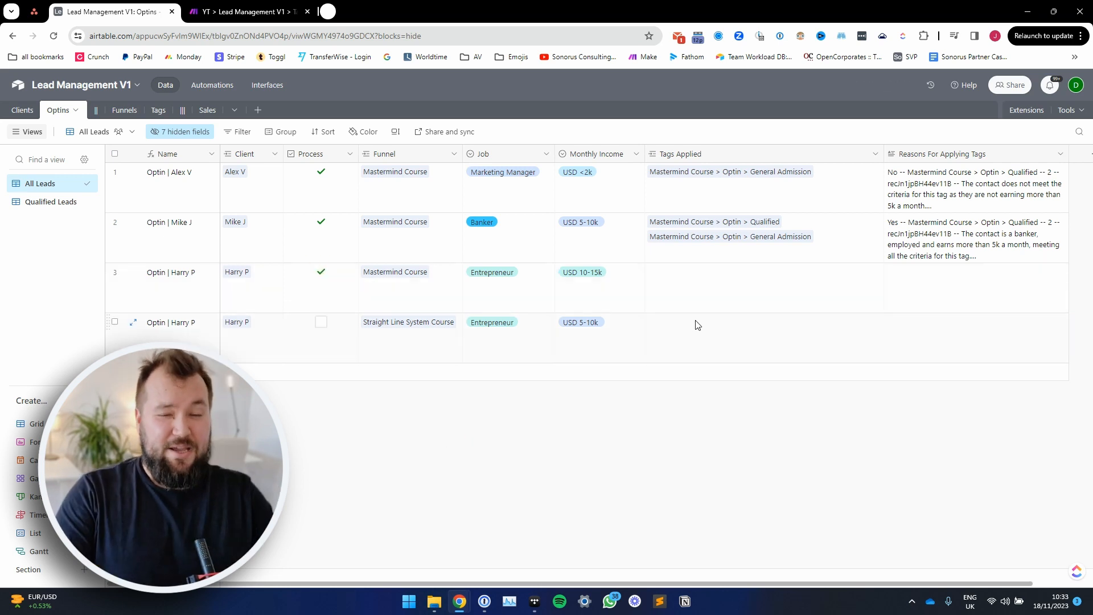
Step: Expand the third record's Reasons For Applying Tags entry, read how its job affects the Qualified tag, and close it
left_click(970, 288)
left_click(1062, 272)
left_click_drag(731, 189, 803, 189)
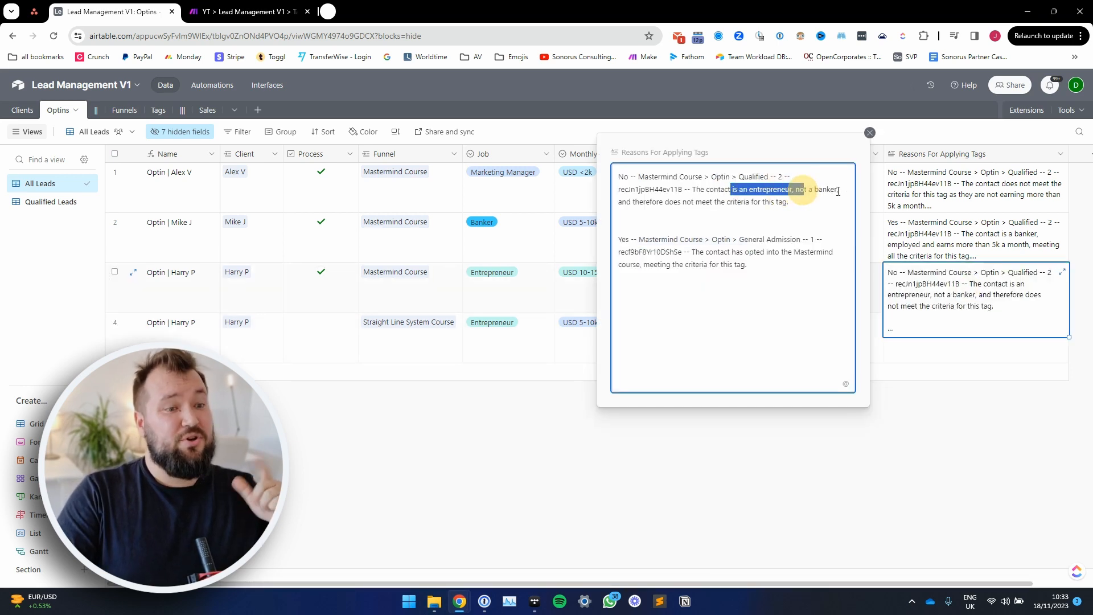
left_click_drag(694, 206, 791, 204)
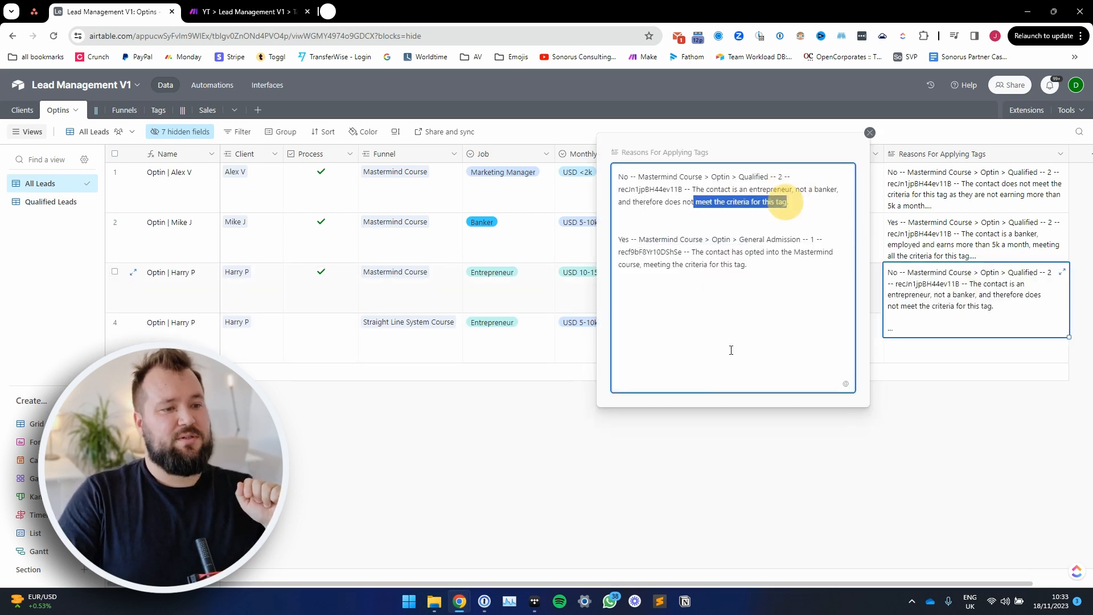
left_click(649, 474)
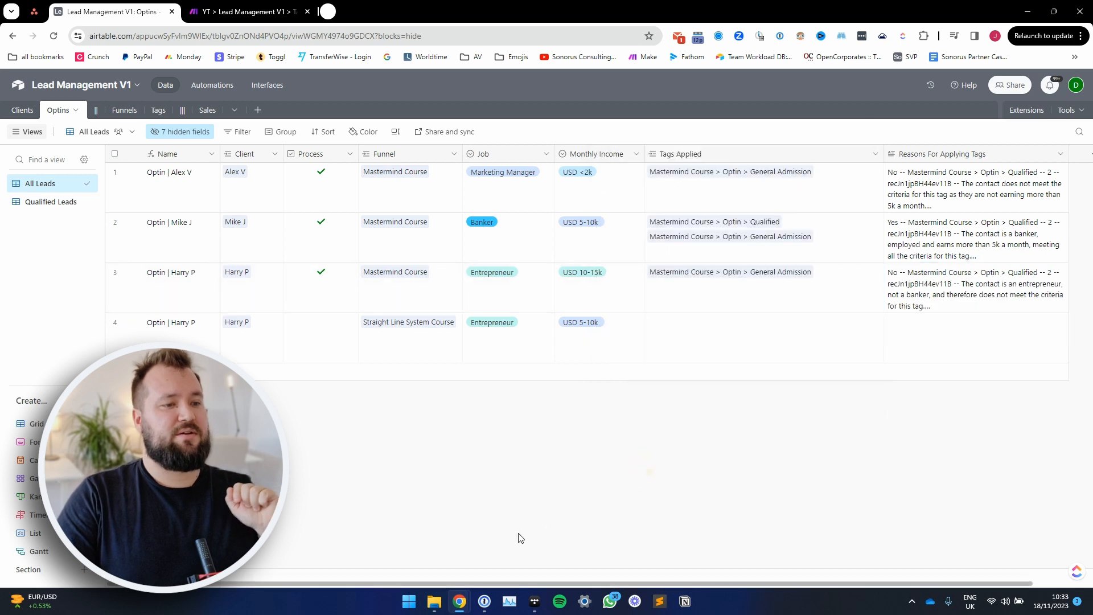
Step: Mark the fourth record, the Straight Line System Course optin, as Process, and read its expanded Reasons For Applying Tags entry
left_click(322, 323)
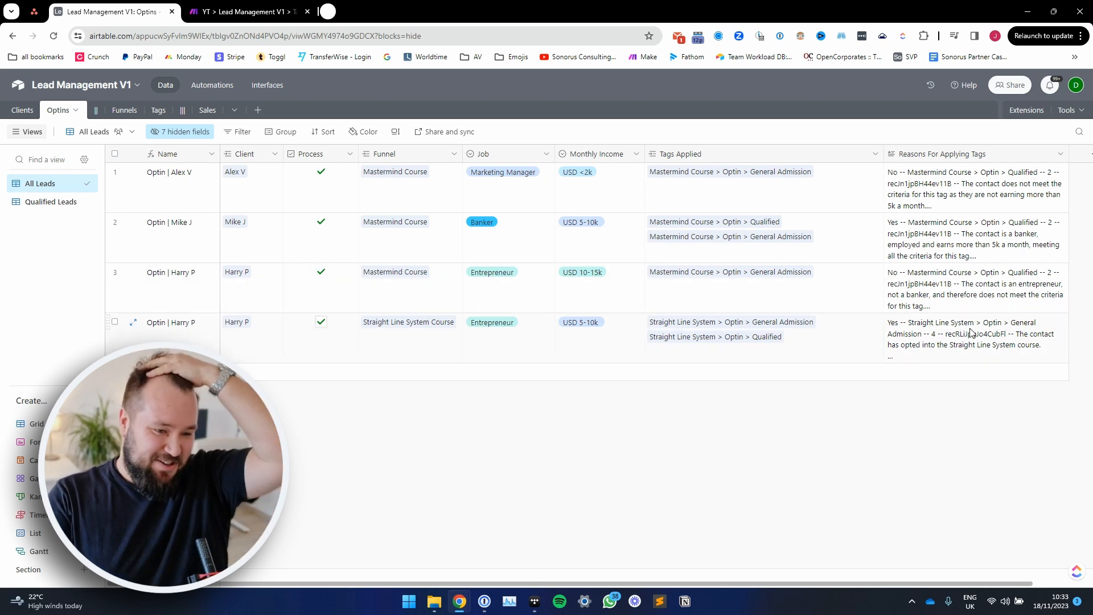
left_click(978, 326)
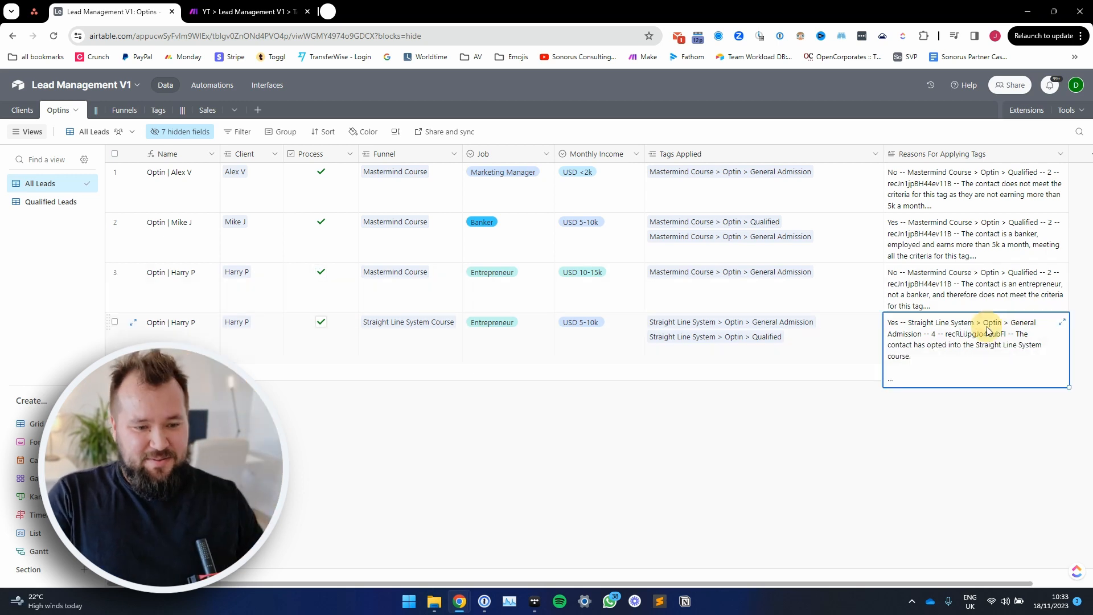
left_click(1062, 323)
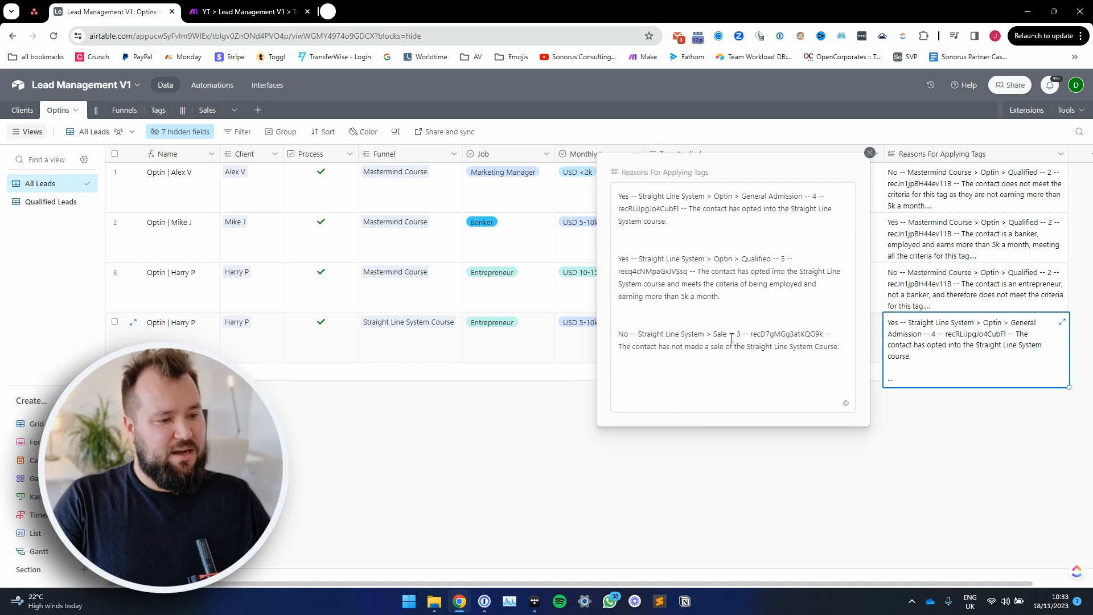
left_click_drag(670, 348, 680, 360)
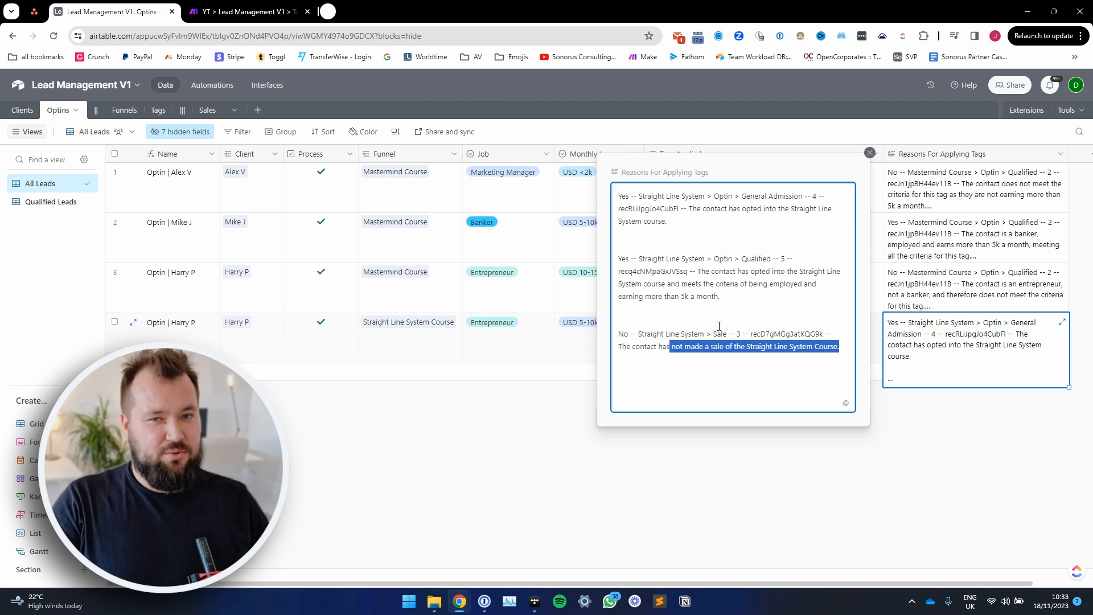
left_click(584, 420)
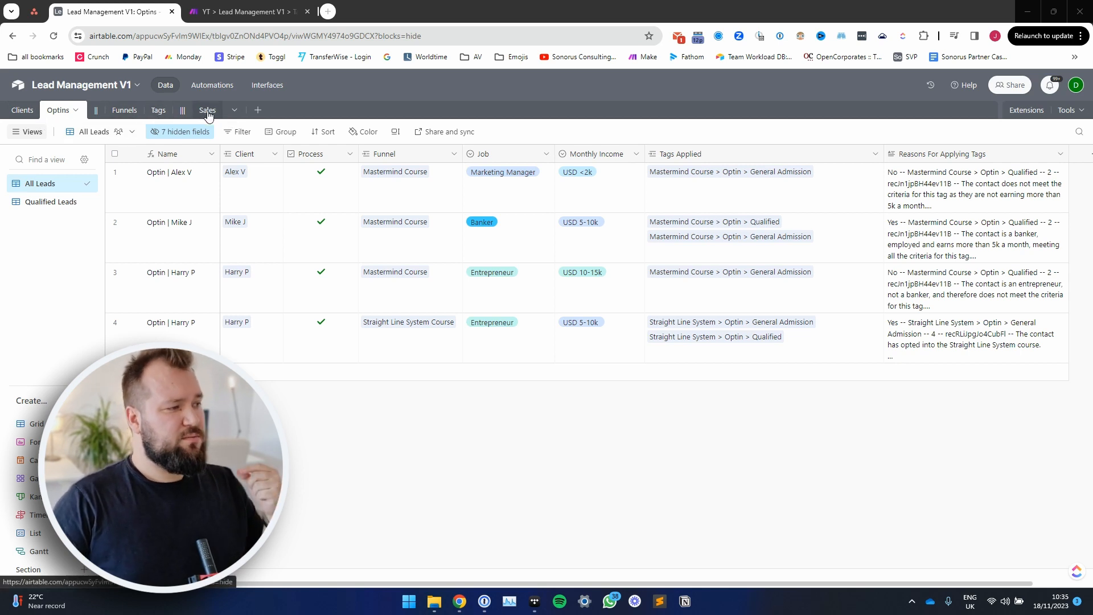
Step: Open the Clients table and widen its Optins column so the linked record names fit
left_click(23, 111)
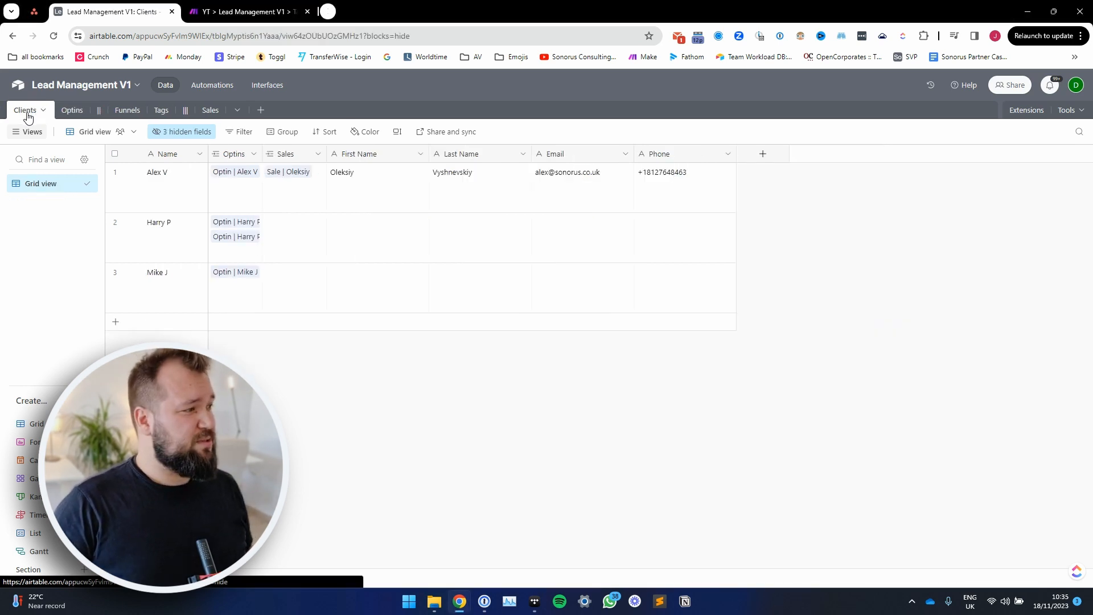
left_click_drag(165, 184, 169, 275)
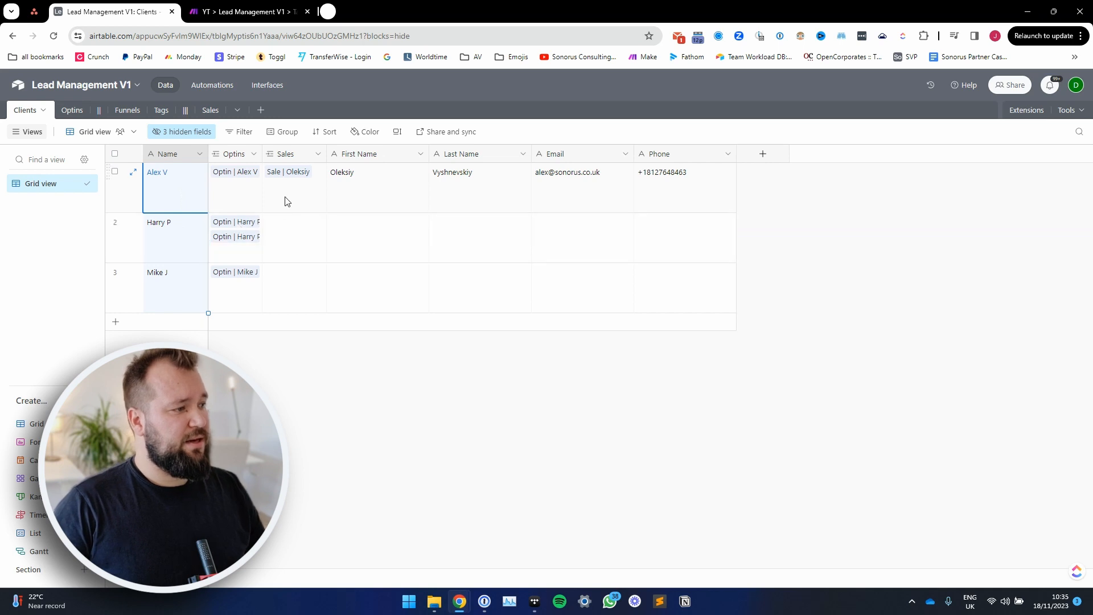
left_click_drag(258, 153, 278, 153)
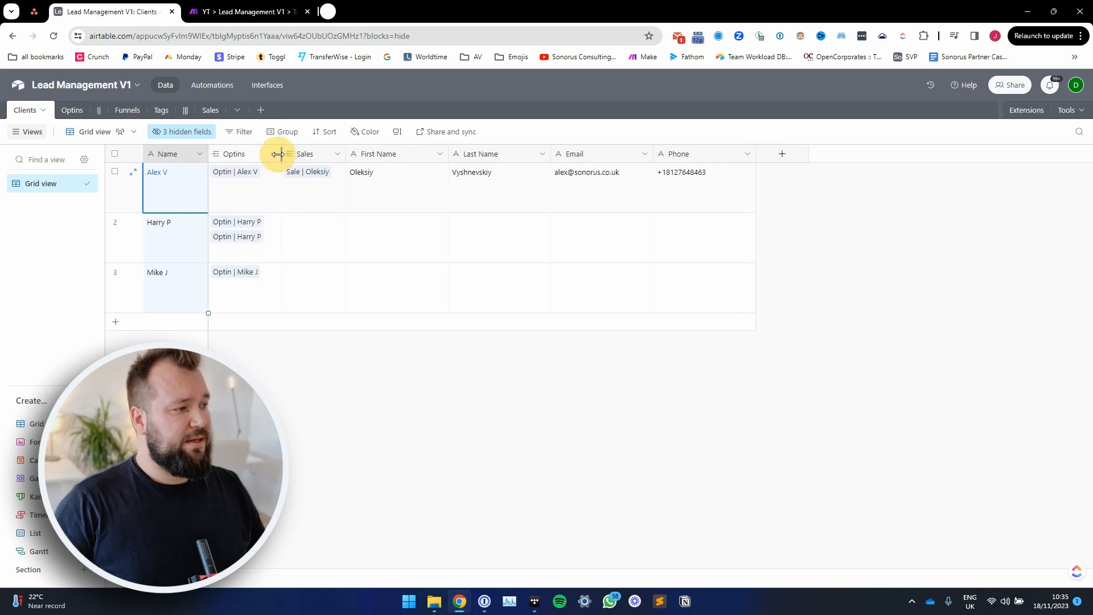
Step: Go through the first client's Optins, Sales, name, Email and Phone cells, and view the list of hidden fields
left_click(259, 203)
left_click(322, 195)
left_click(387, 180)
left_click(482, 182)
left_click(579, 178)
left_click(692, 194)
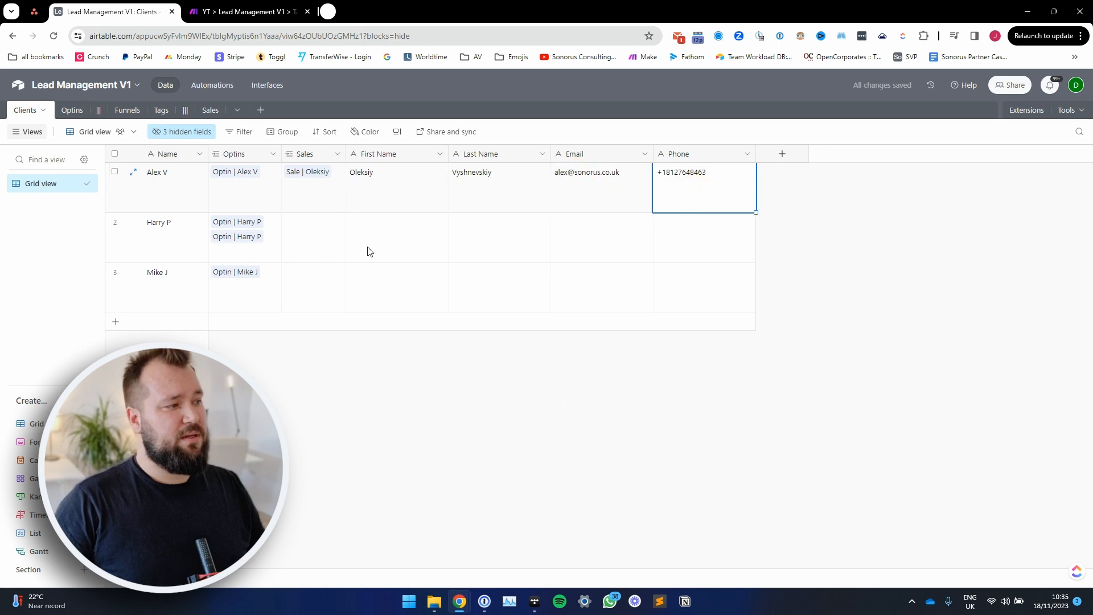
left_click(200, 133)
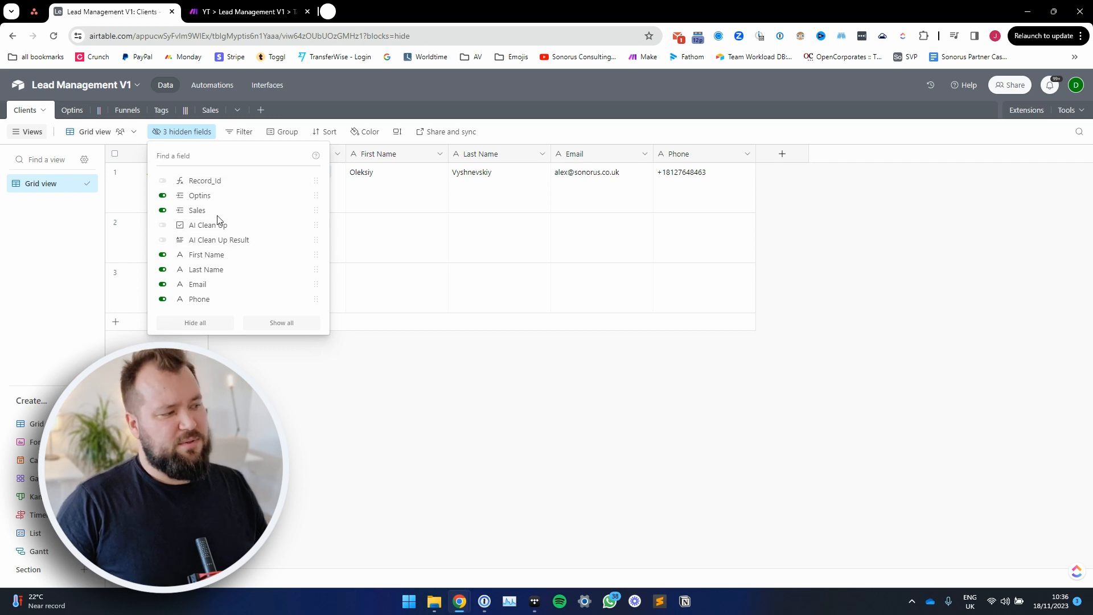
Step: Return to the Optins table and examine the CONCATENATE formula behind the Name field
left_click(71, 110)
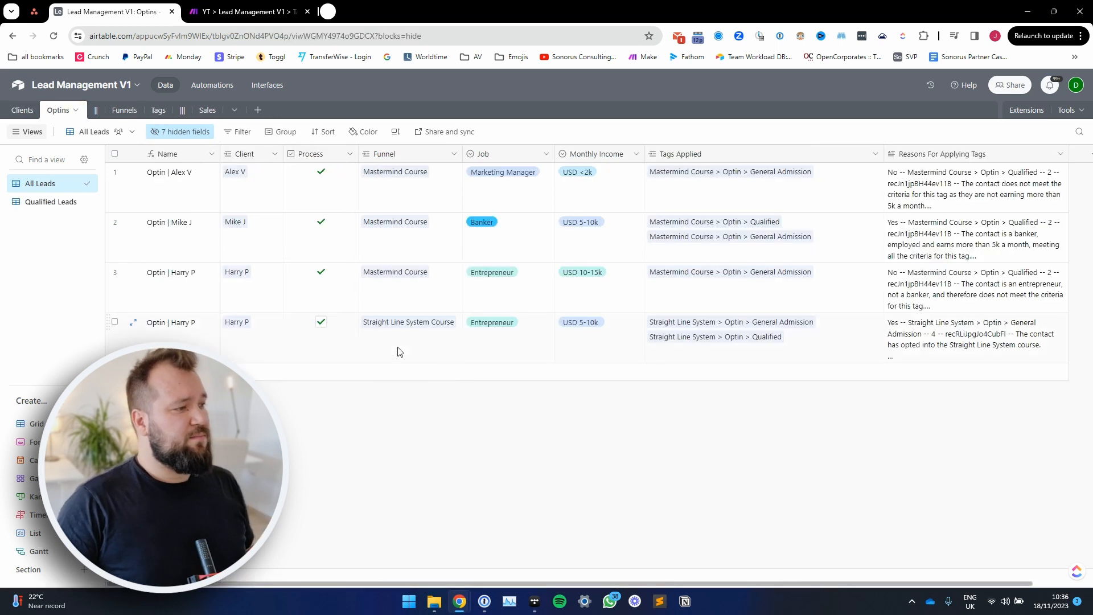
left_click(252, 188)
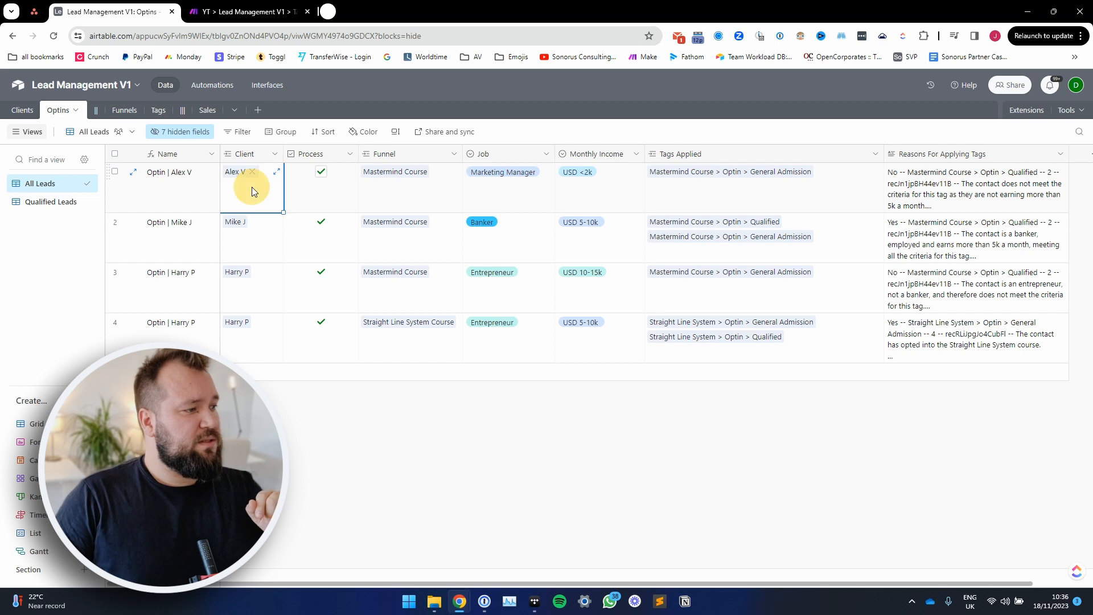
double_click(188, 157)
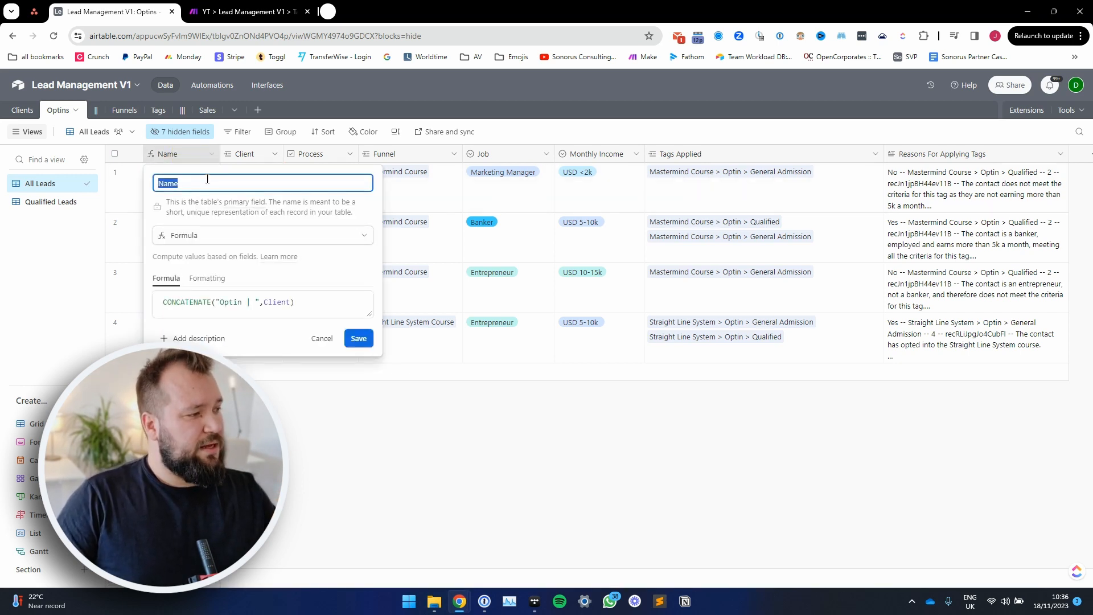
double_click(241, 304)
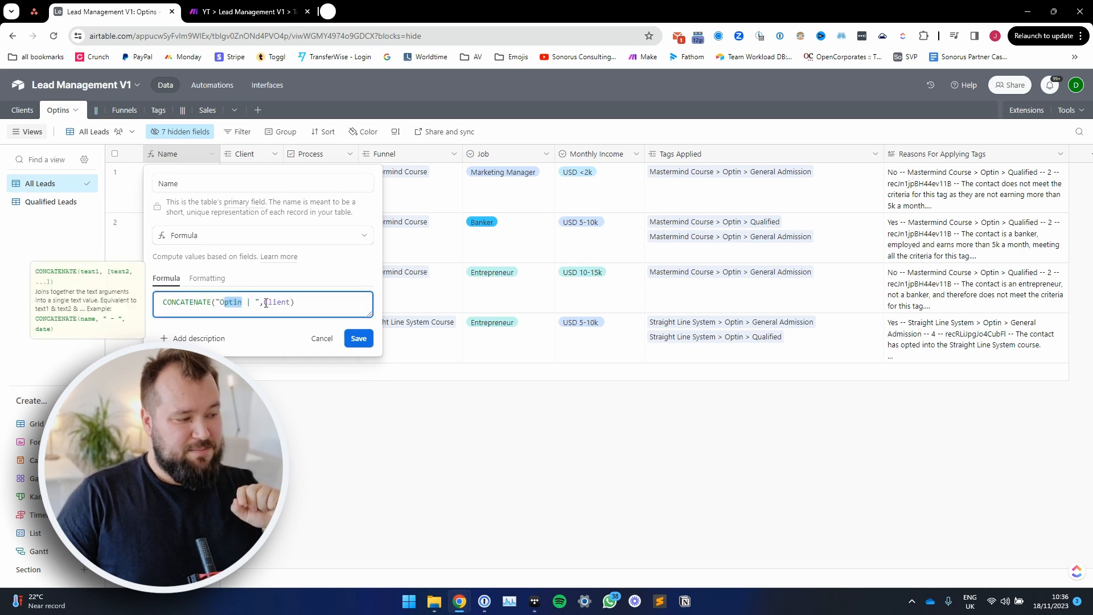
left_click(297, 303)
left_click(359, 338)
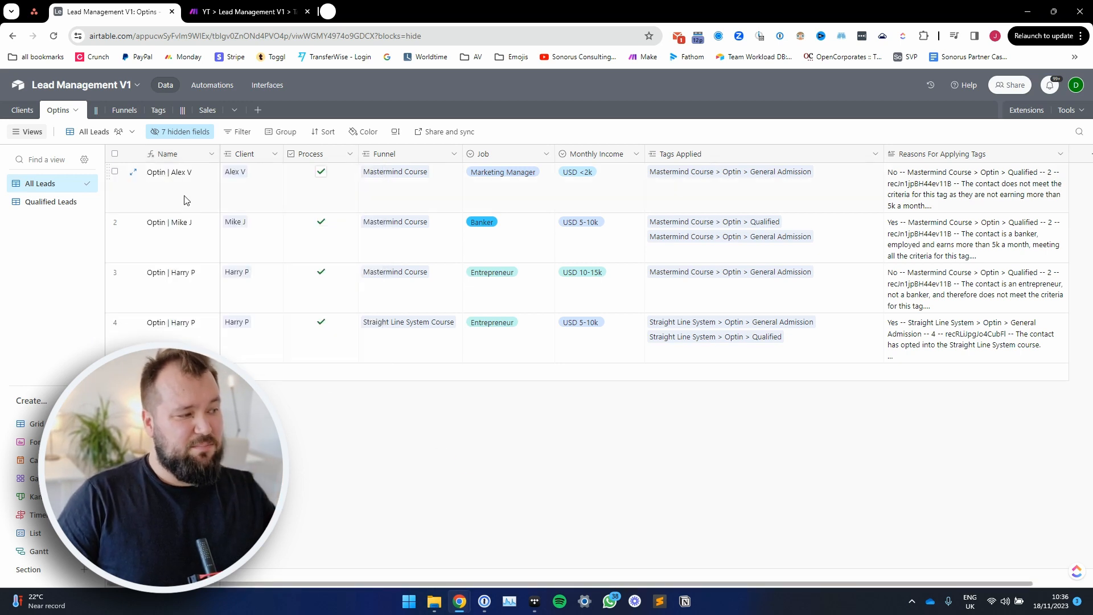
Step: Check the first optin's Client, Process and Funnel cells, and view the Funnel field's link settings
left_click(269, 202)
left_click(346, 185)
left_click(444, 183)
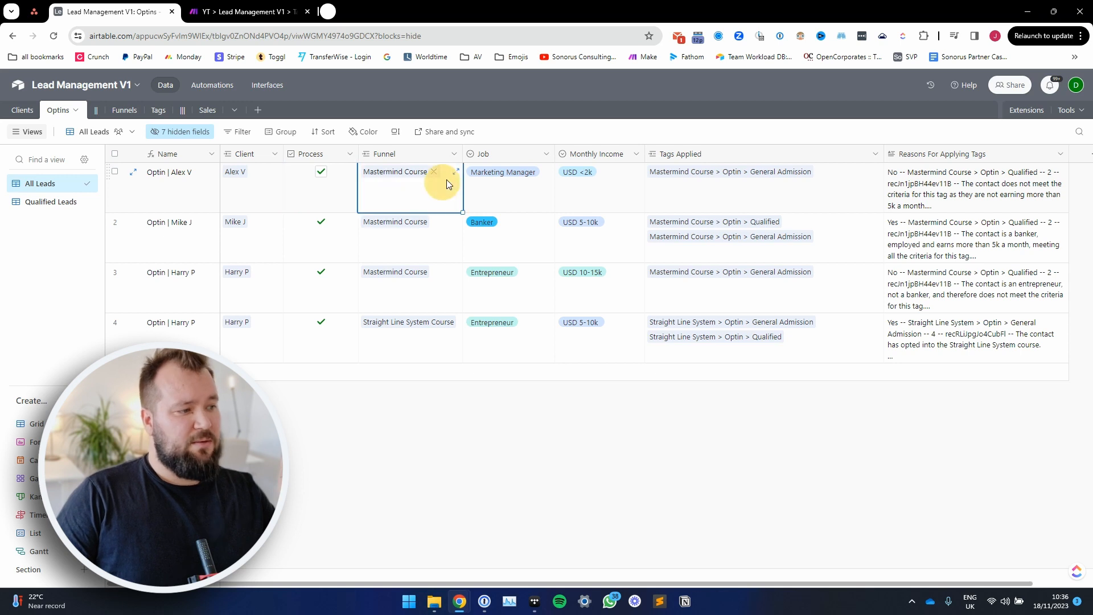
double_click(420, 154)
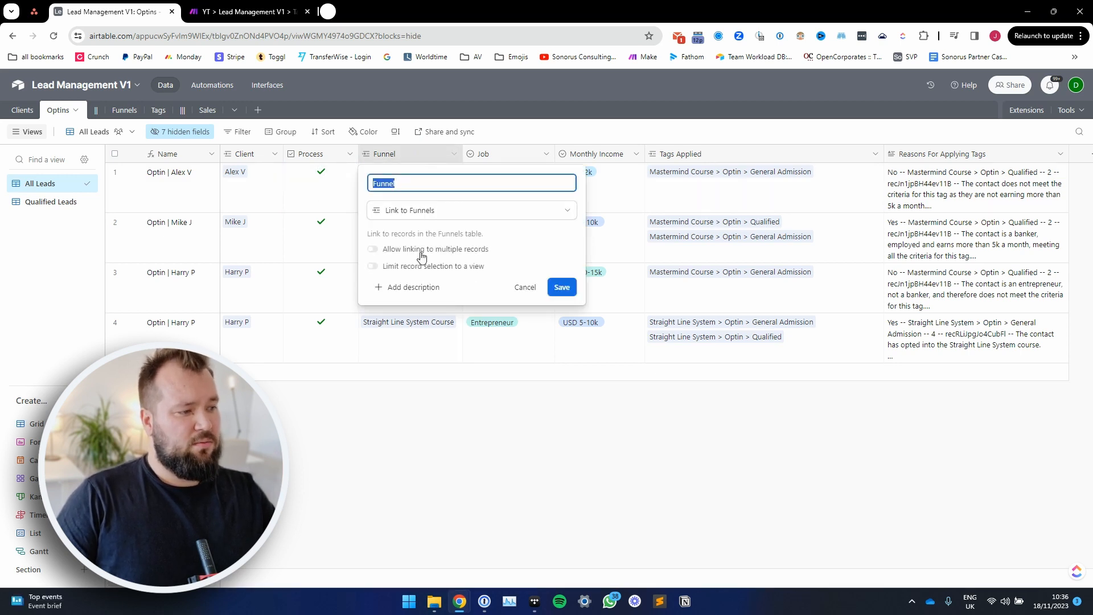
left_click(456, 412)
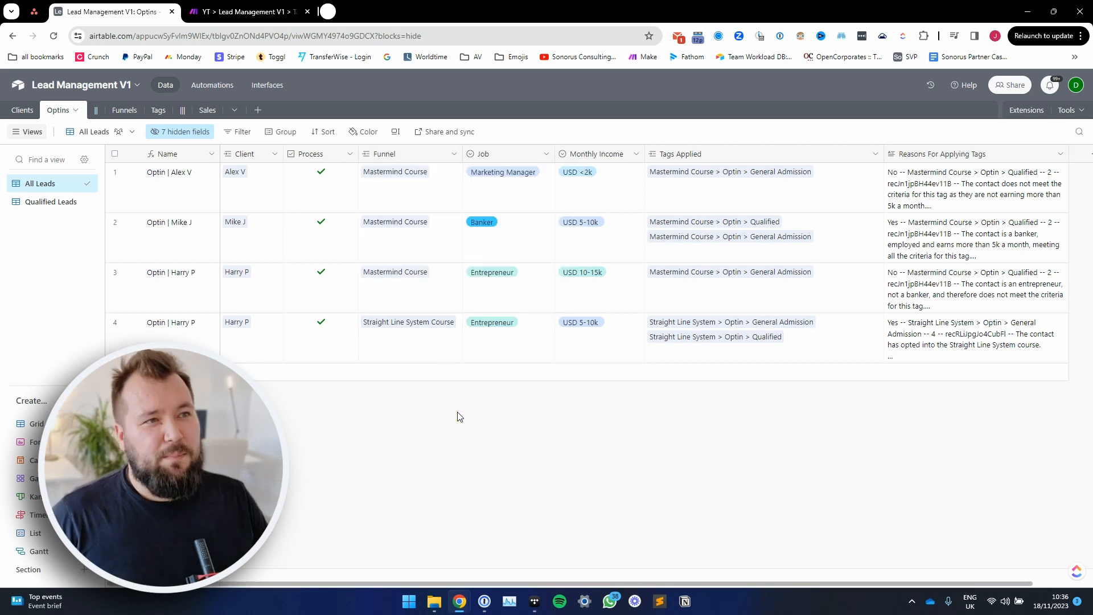
Step: Widen the Job column in the Optins table and check the first record's Job and Monthly Income
left_click(523, 243)
left_click_drag(556, 156, 581, 159)
left_click(566, 186)
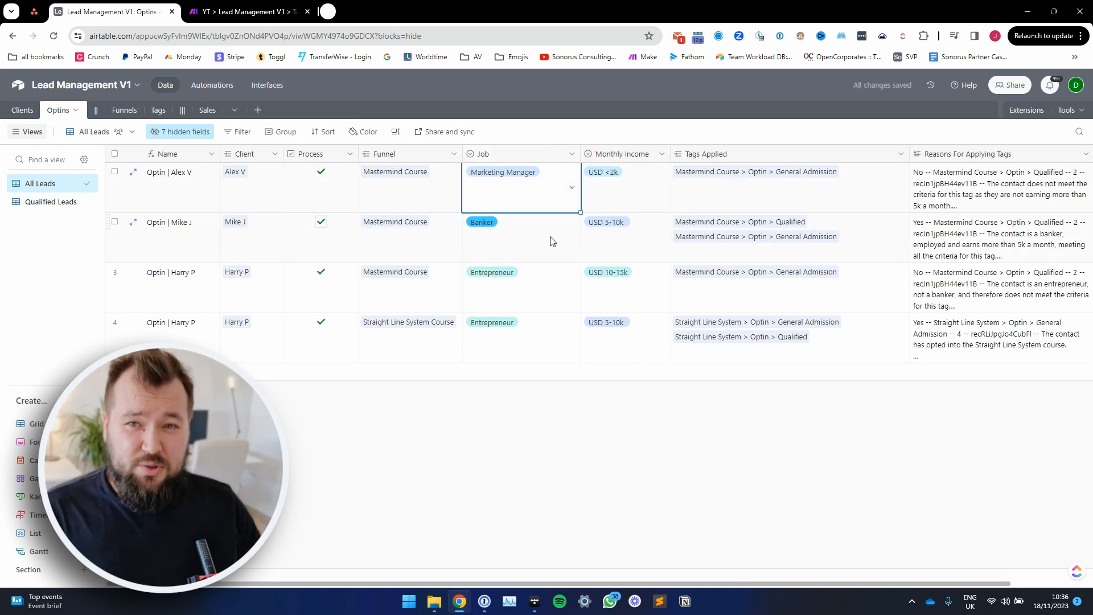
key("Right")
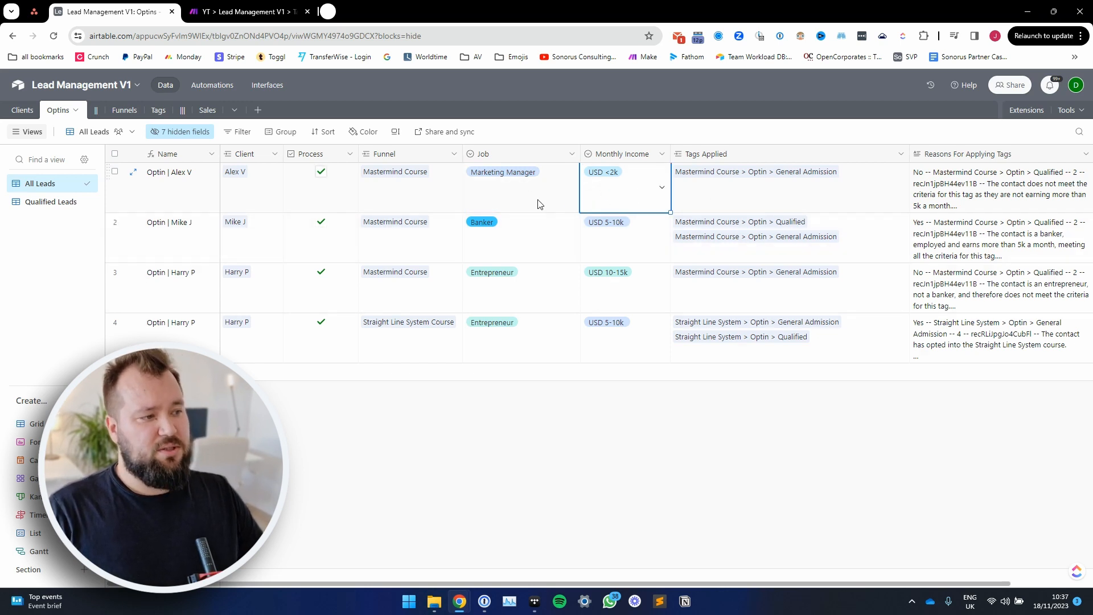
Step: Examine the field settings of Tags Applied and Reasons For Applying Tags without changing them
left_click(747, 197)
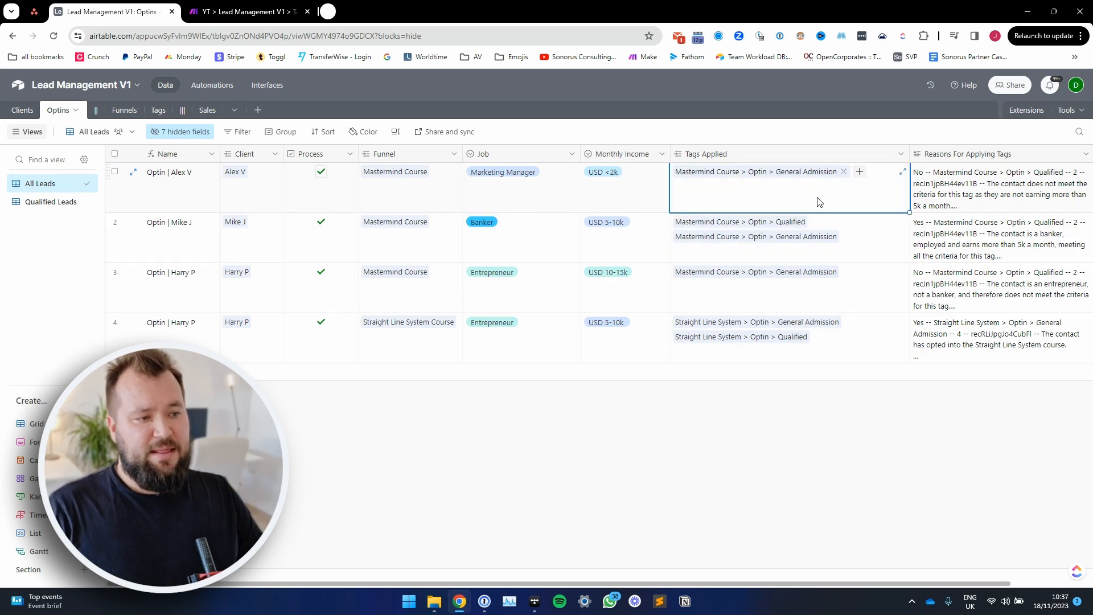
double_click(794, 154)
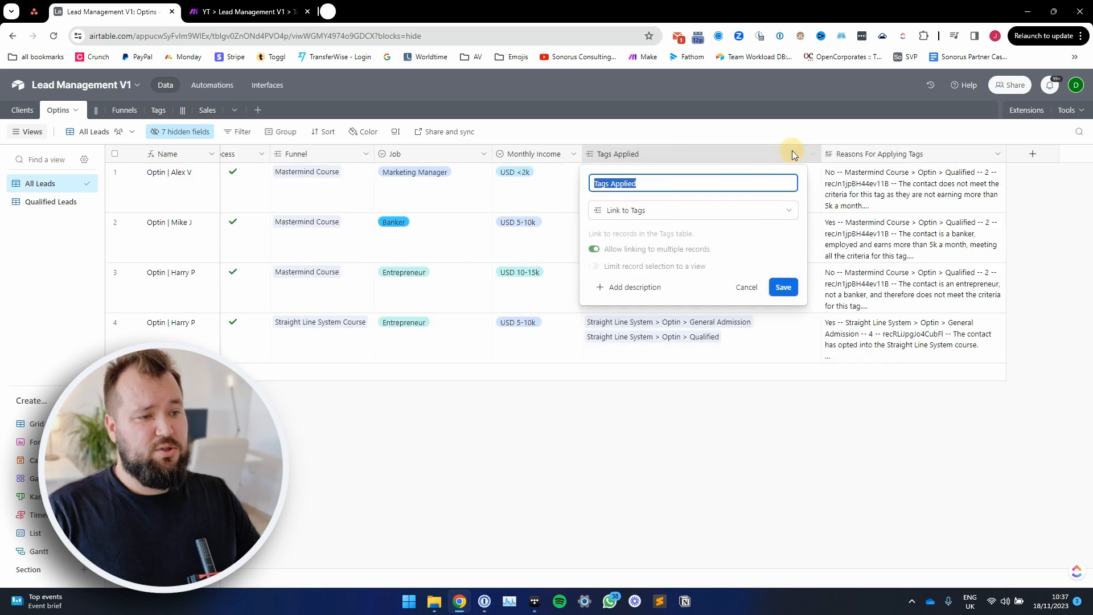
left_click(667, 446)
double_click(654, 155)
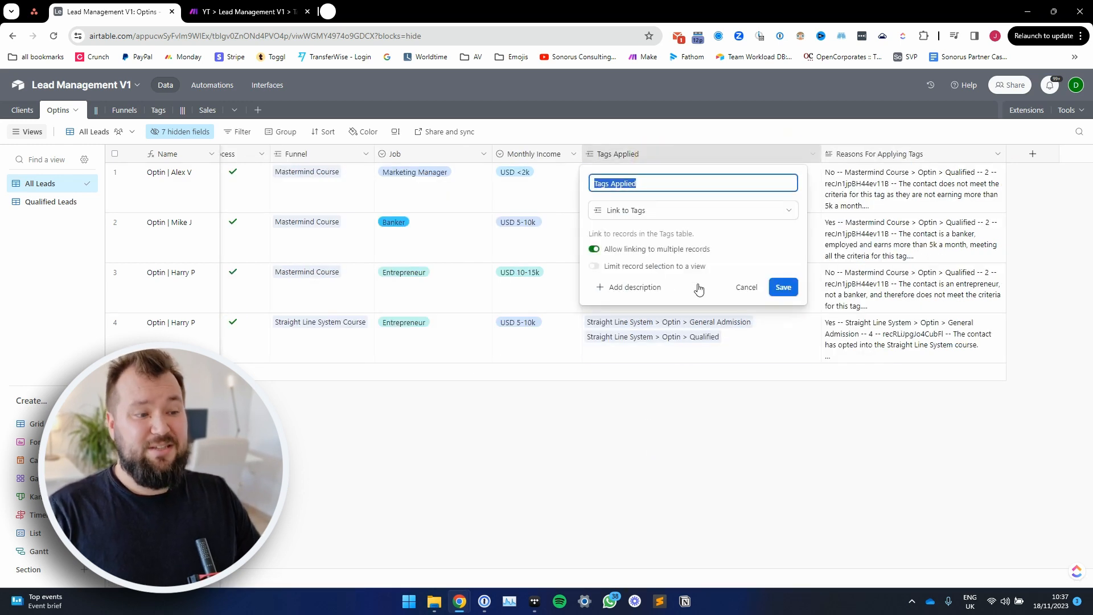
left_click(682, 424)
double_click(885, 155)
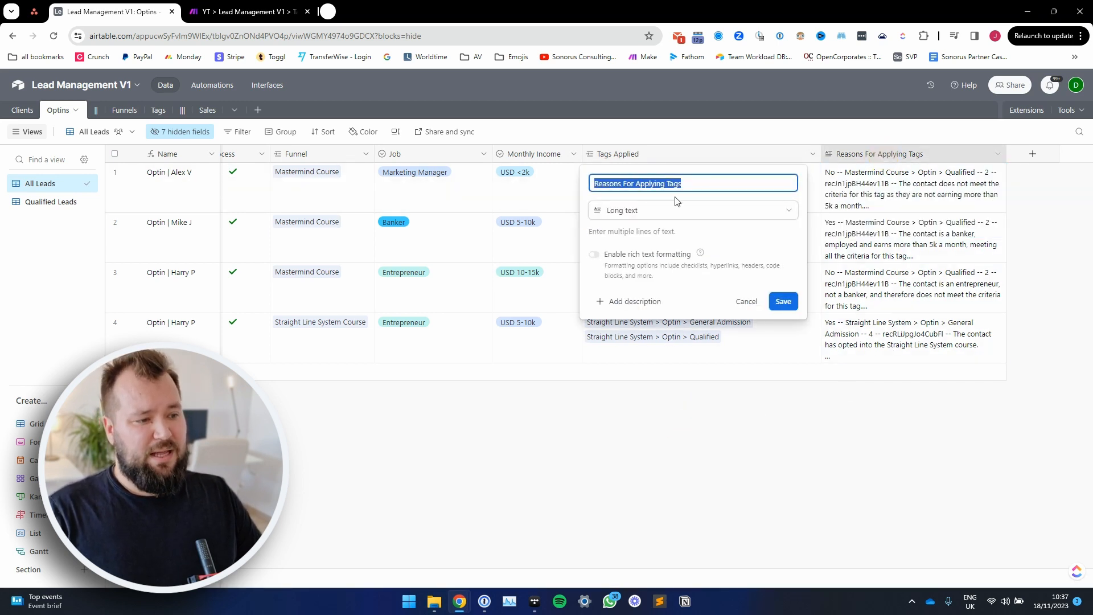
left_click(459, 479)
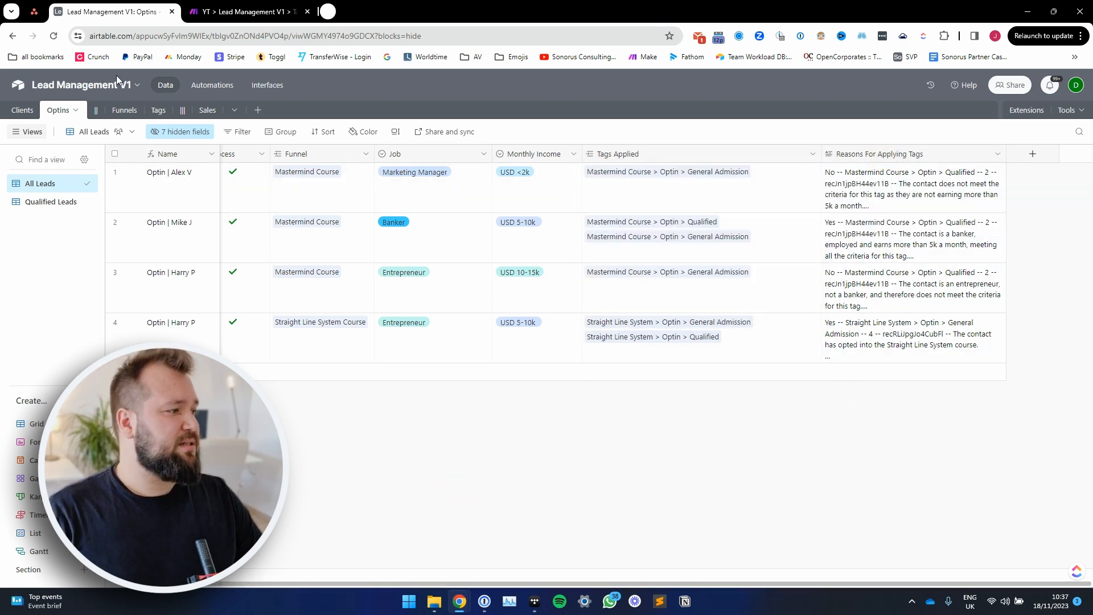
Step: Unhide the Name (from Funnel) field in the Optins grid and check its values for all four records
left_click(165, 132)
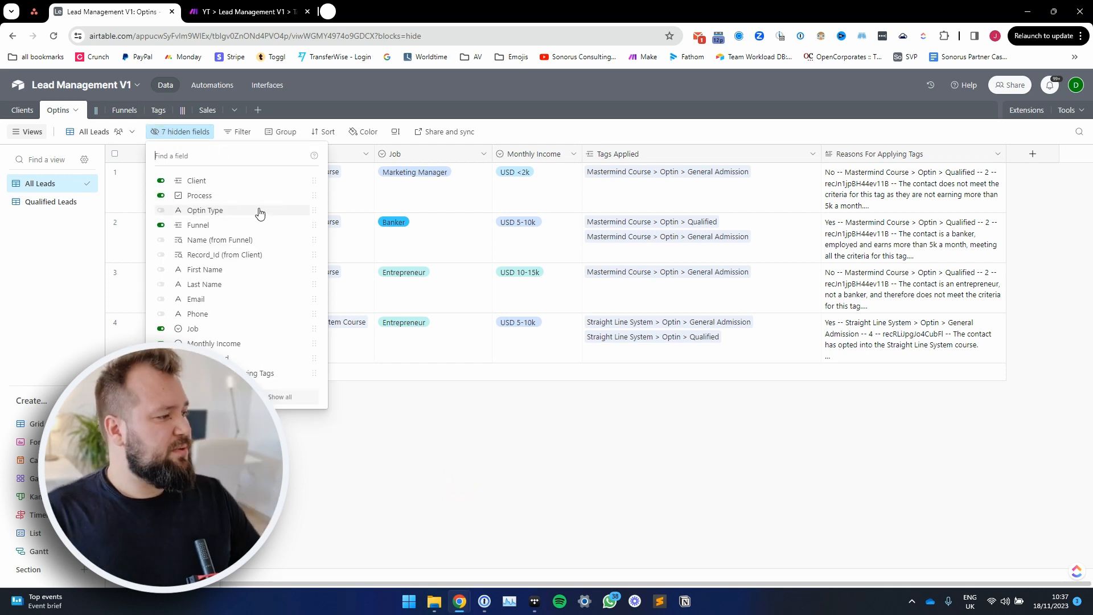
left_click(237, 242)
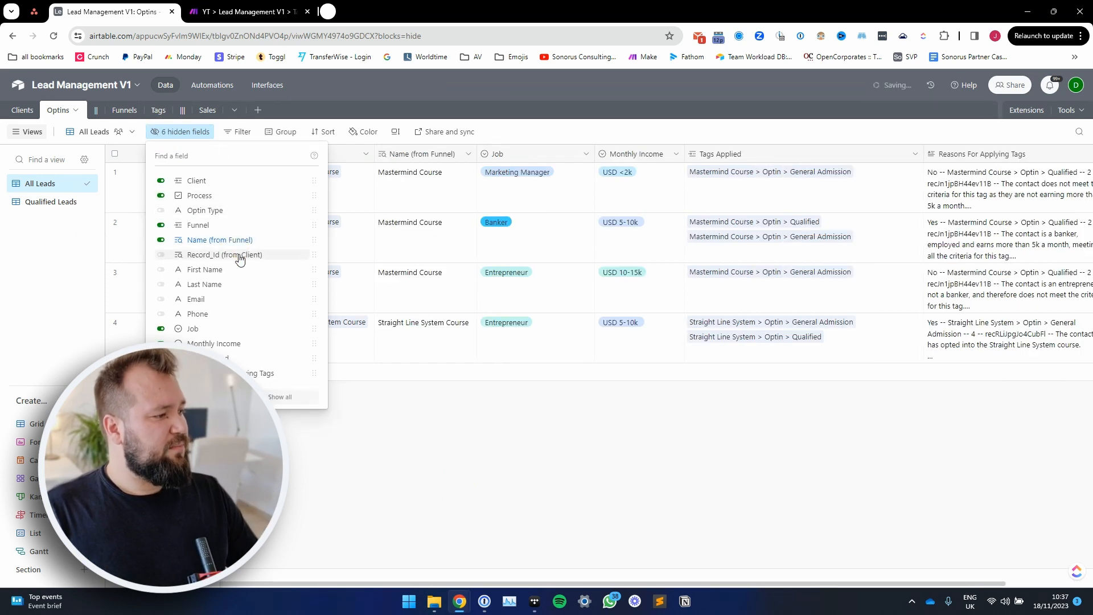
left_click(444, 485)
left_click(421, 208)
left_click_drag(430, 249, 437, 336)
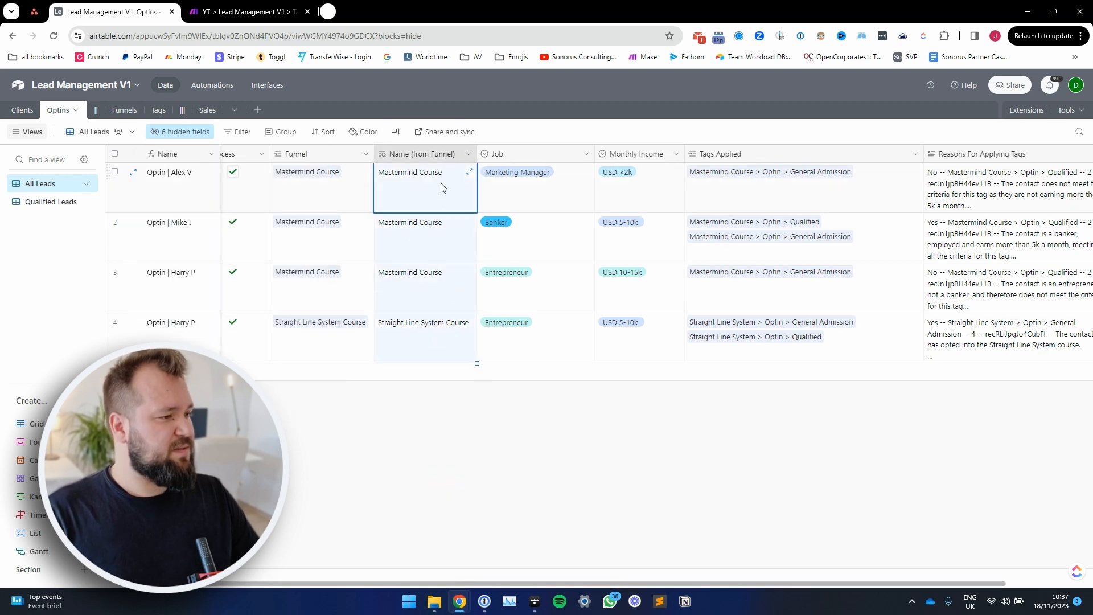
Step: Unhide the First Name, Last Name, Email and Phone fields in the Optins grid and review their values
left_click(181, 131)
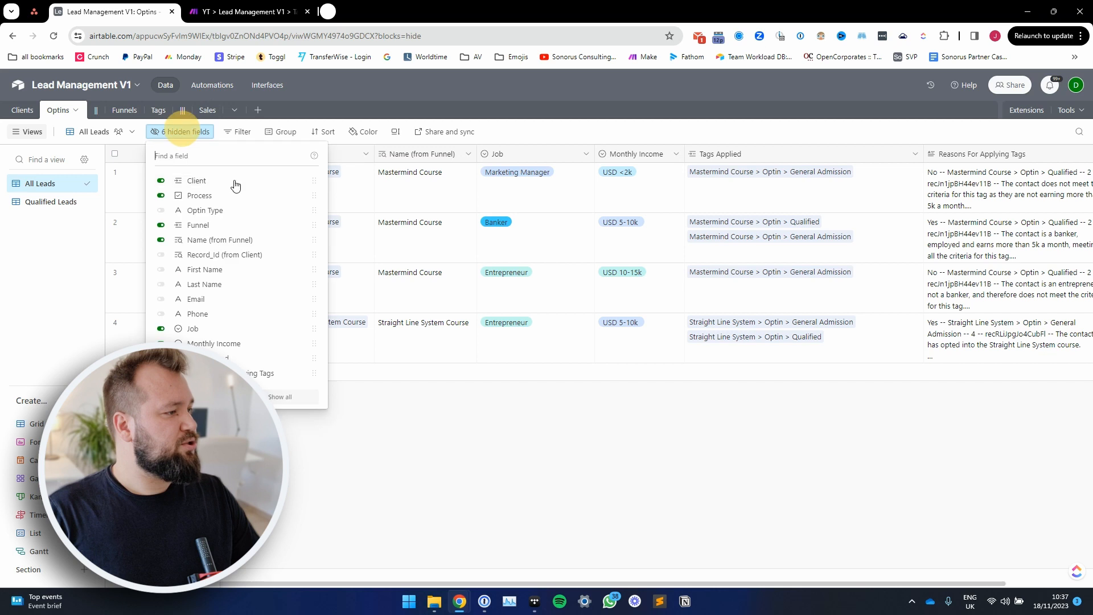
left_click(257, 273)
left_click(248, 285)
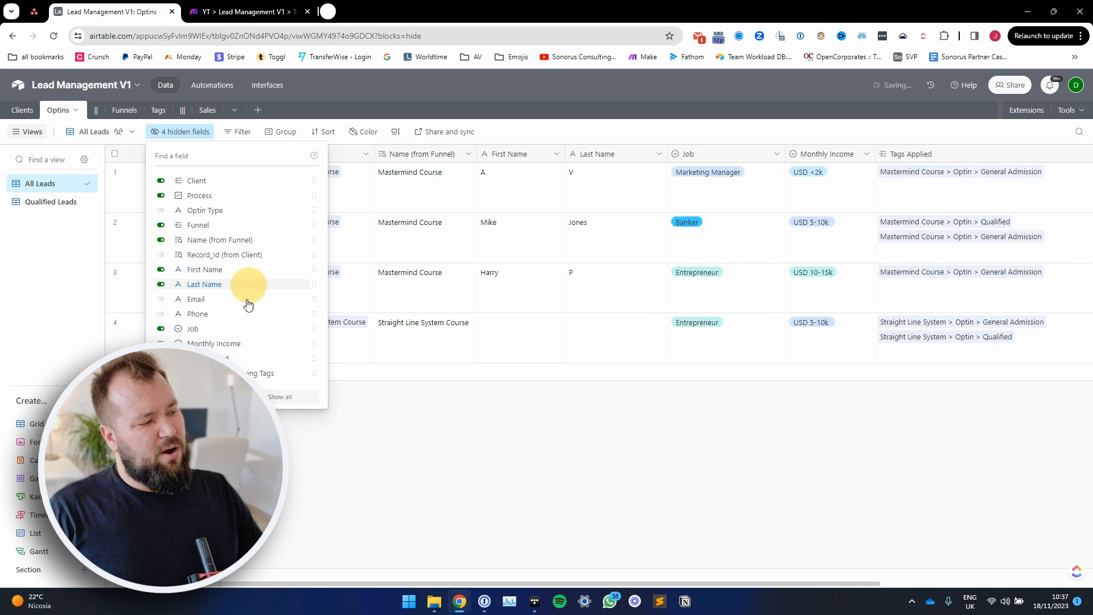
left_click(246, 315)
left_click(245, 299)
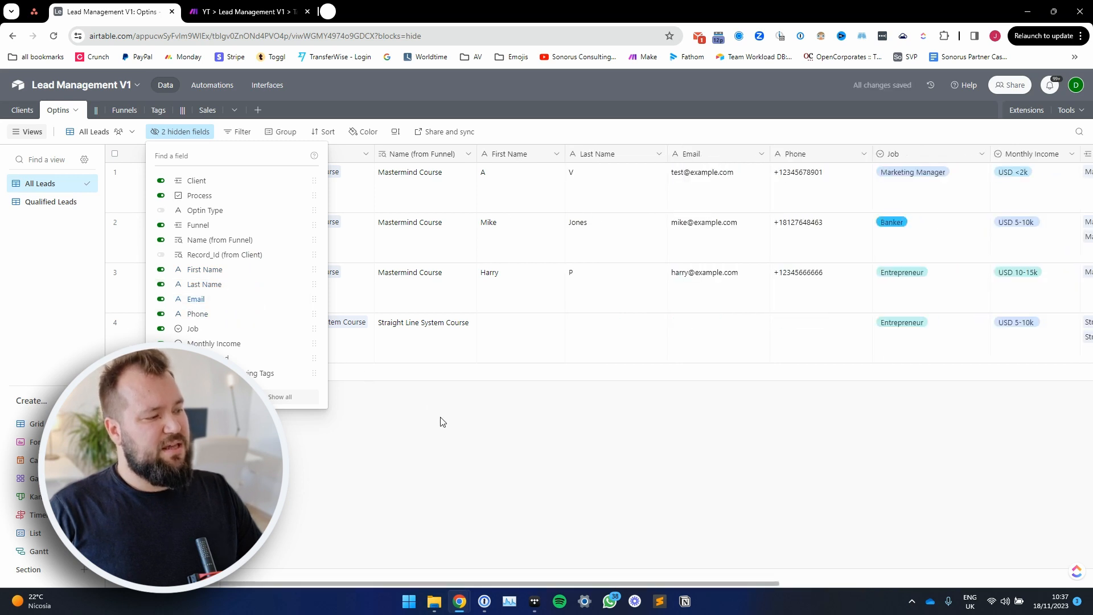
left_click(440, 418)
left_click_drag(460, 200, 762, 265)
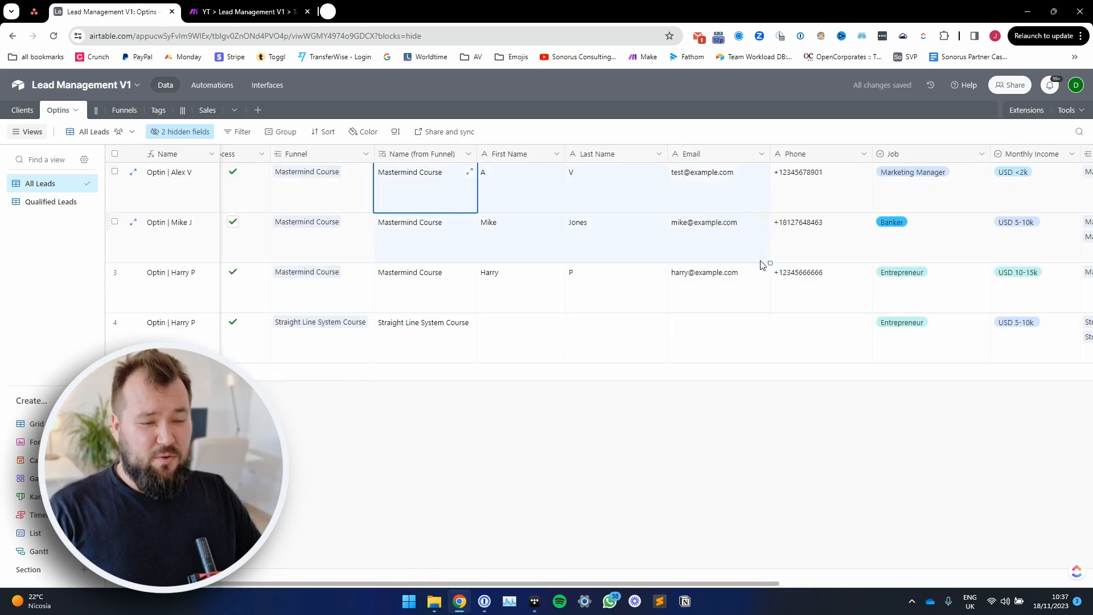
Step: Hide the First Name, Last Name, Email and Phone fields in the Optins grid together
left_click(531, 160)
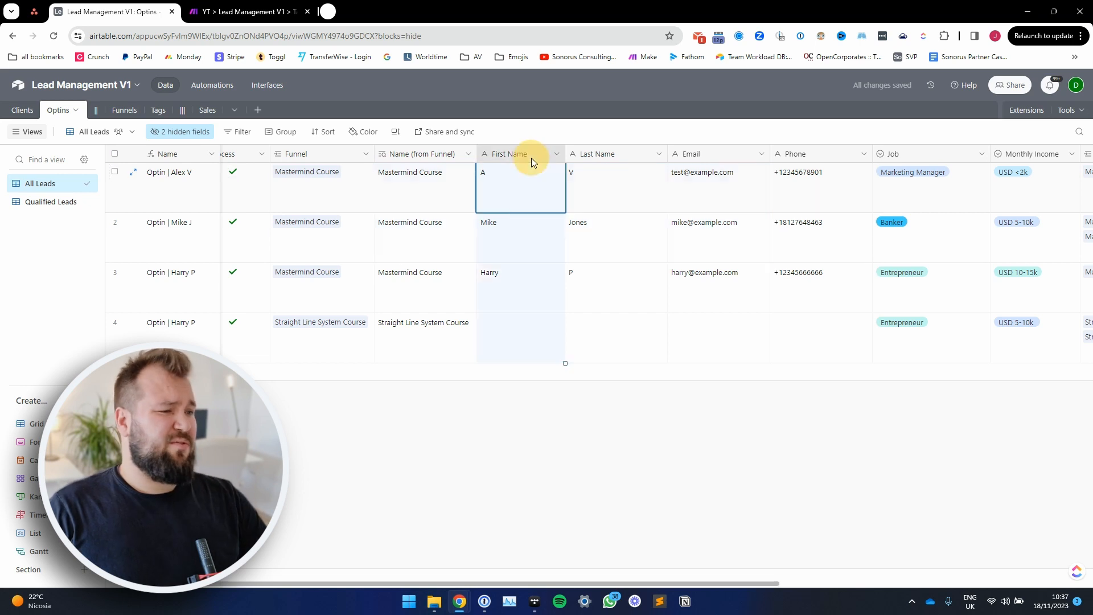
left_click(847, 159, "shift")
right_click(847, 158)
left_click(841, 178)
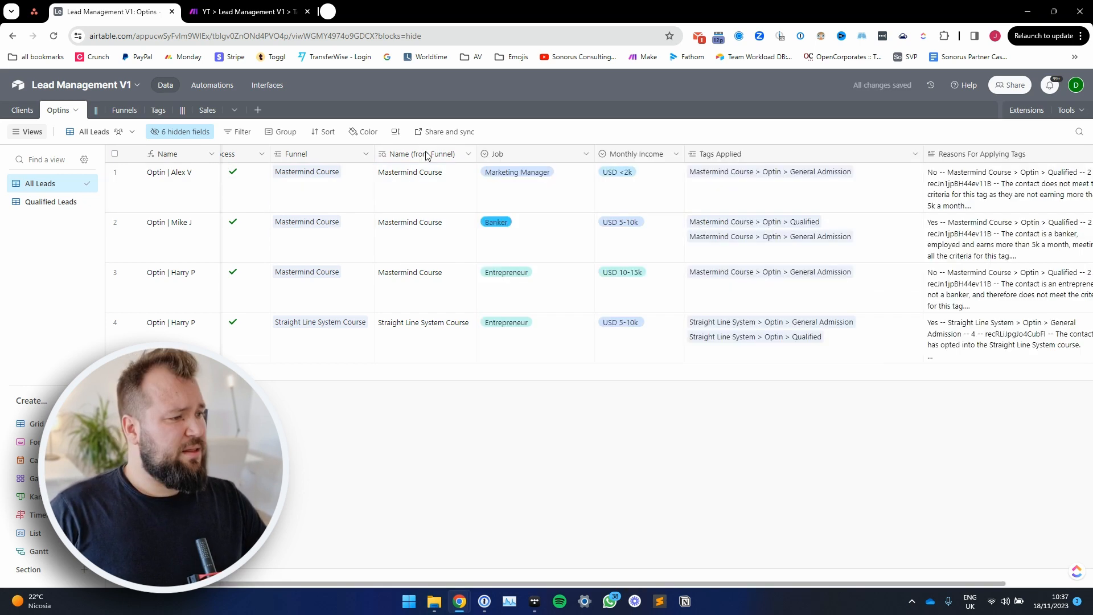
Step: Hide the Name (from Funnel) field in the Optins grid
left_click(468, 154)
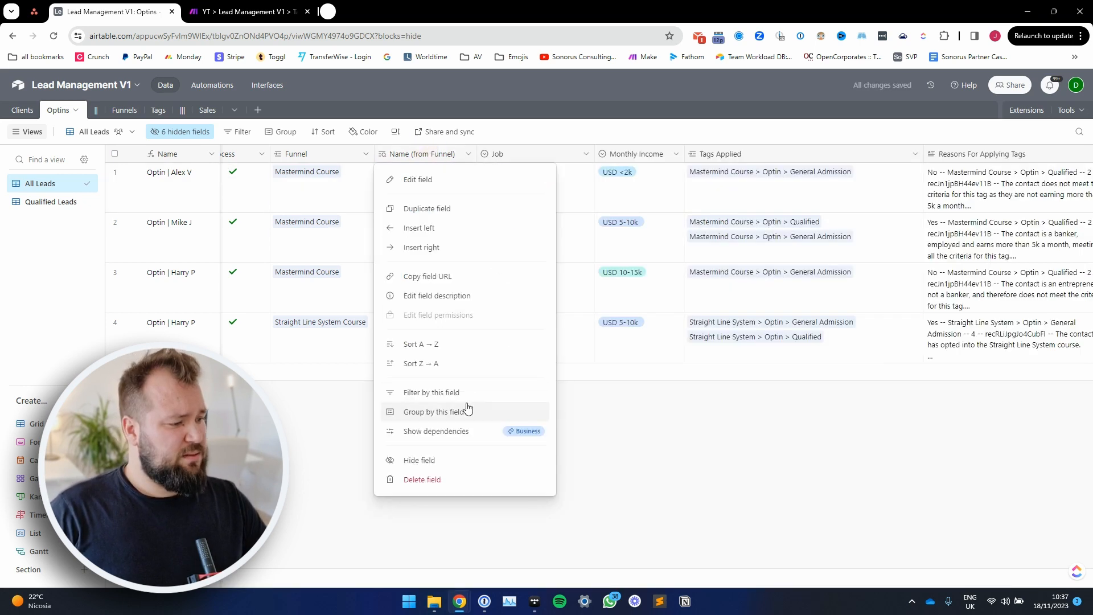
left_click(428, 460)
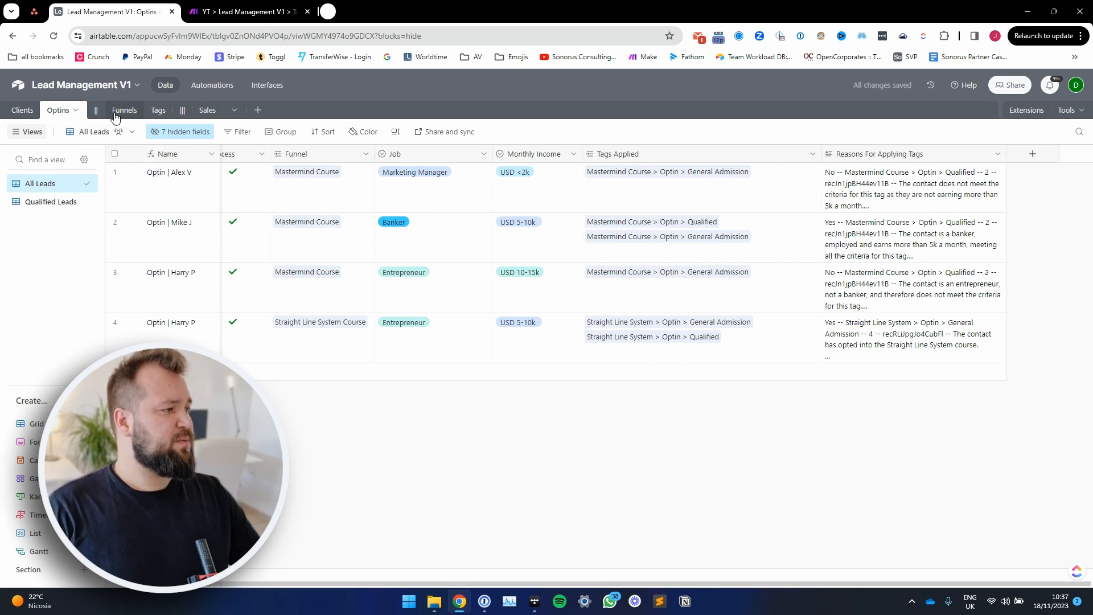
Step: Open the Funnels table and review the funnel names and the linked Sales, Optins and Tags of Mastermind Course
left_click(122, 110)
left_click(218, 173)
left_click_drag(217, 180, 217, 192)
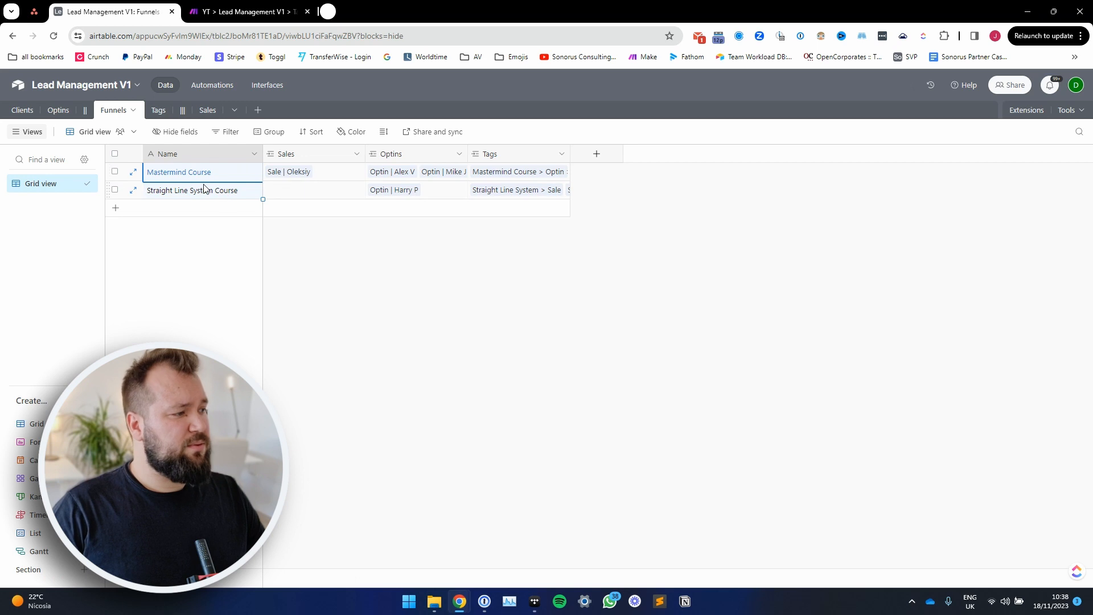
left_click(350, 278)
left_click(343, 173)
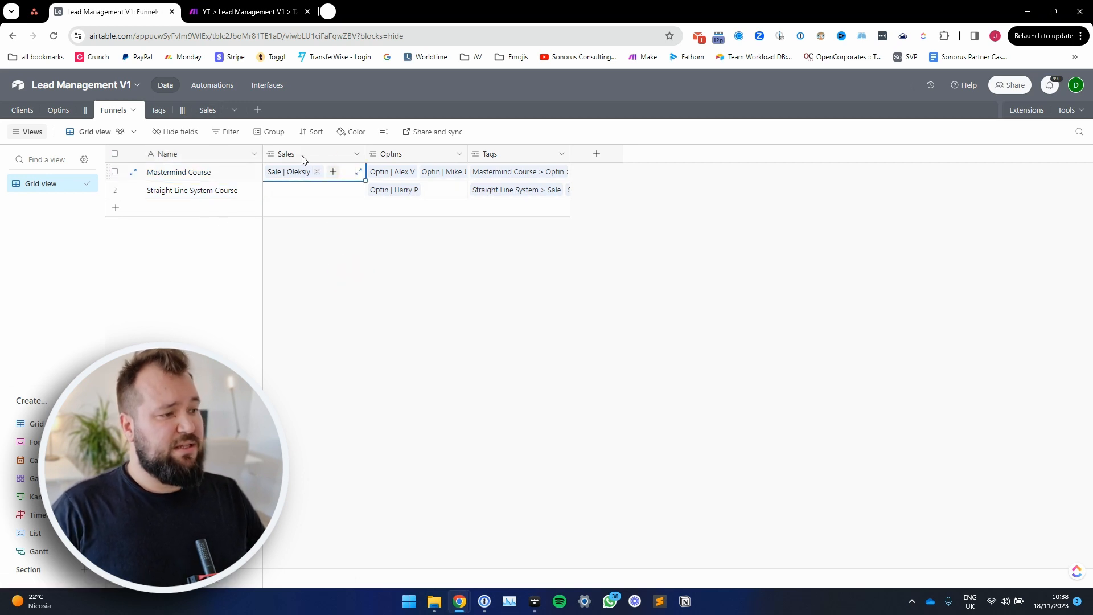
left_click(436, 170)
left_click(511, 170)
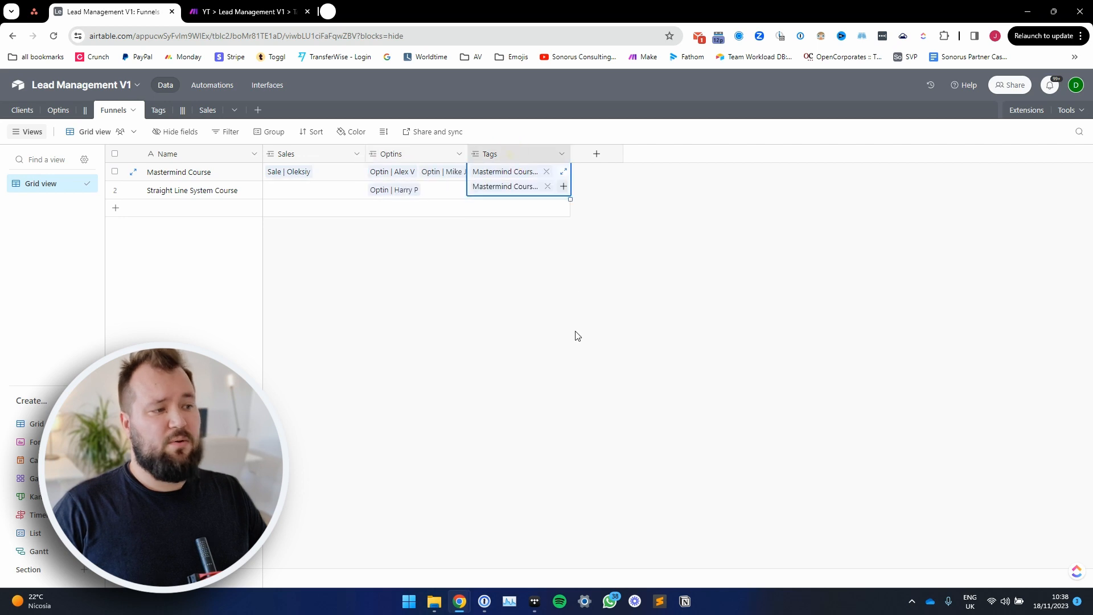
left_click(328, 271)
Step: Open the Tags table and review the tag names, including the Mastermind Course General Admission and Qualified tags
left_click(153, 110)
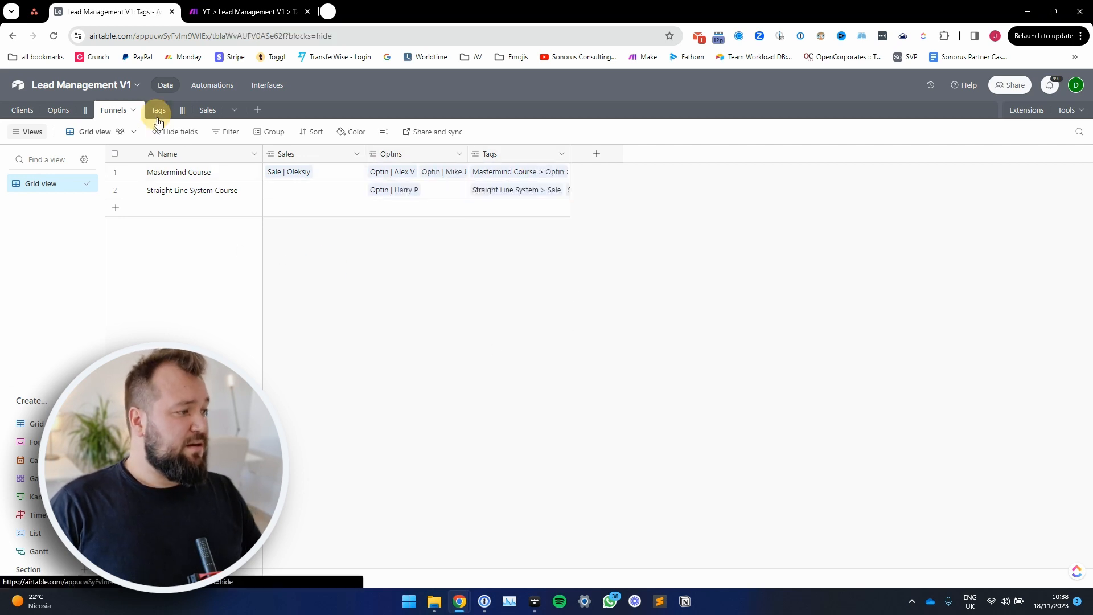
left_click_drag(295, 180, 301, 253)
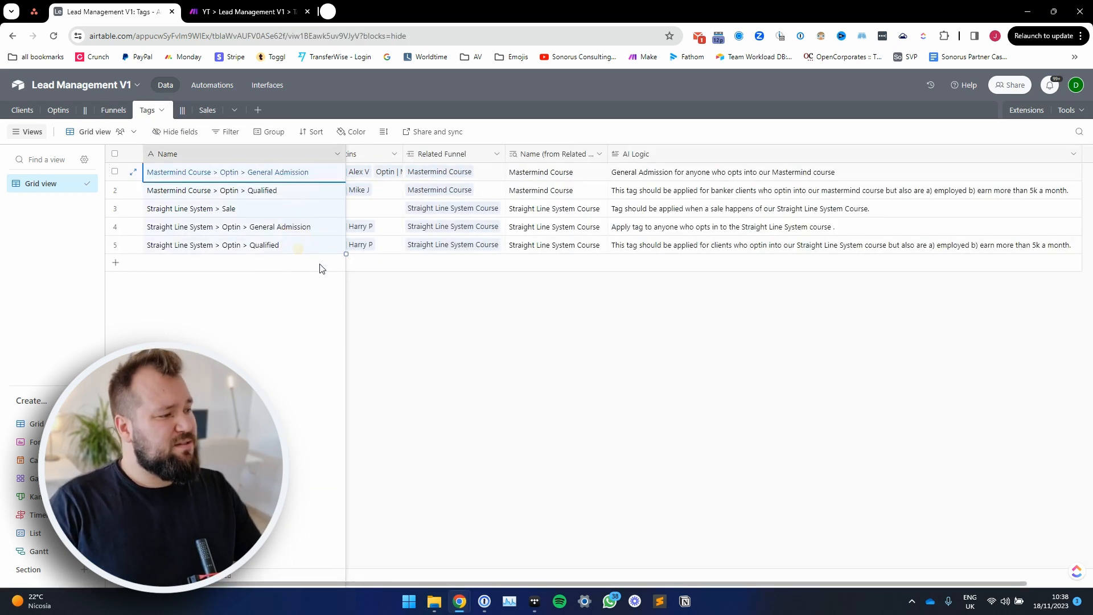
scroll(512, 259, "left", 3)
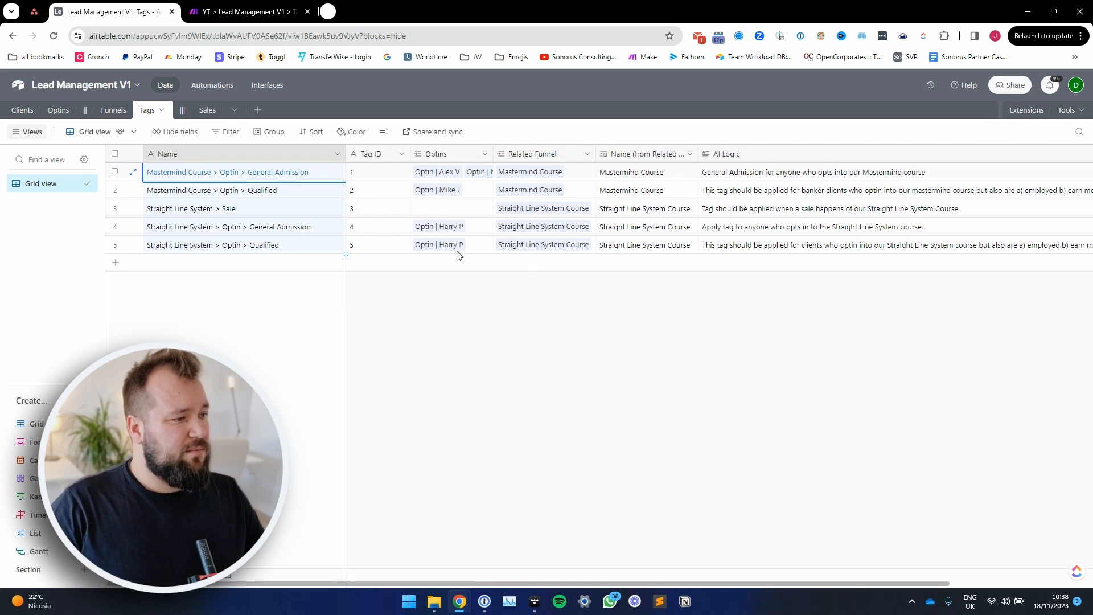
key("Escape")
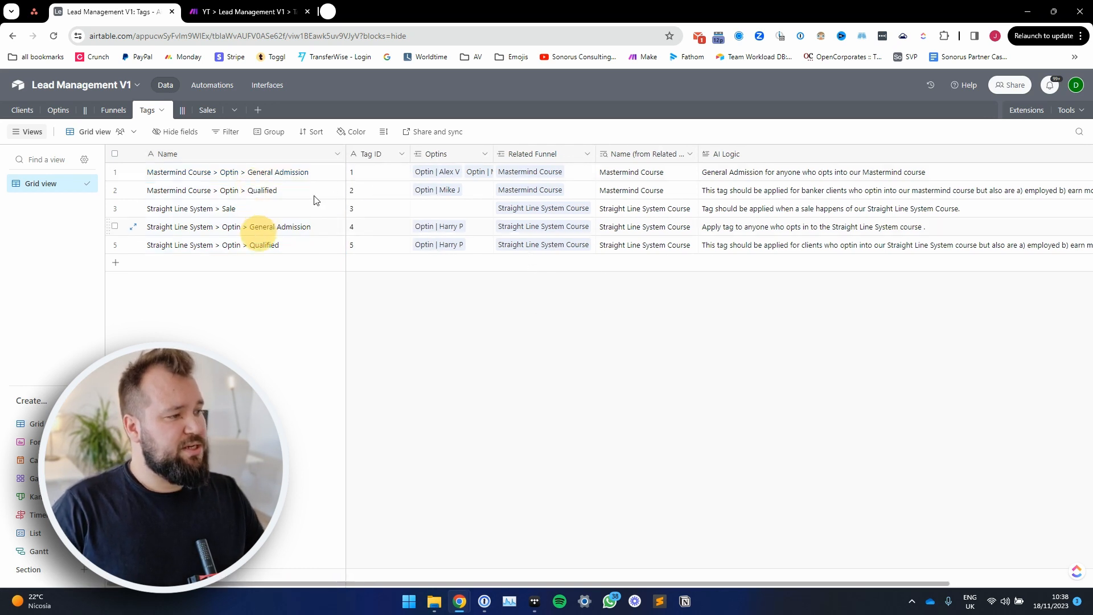
left_click(305, 174)
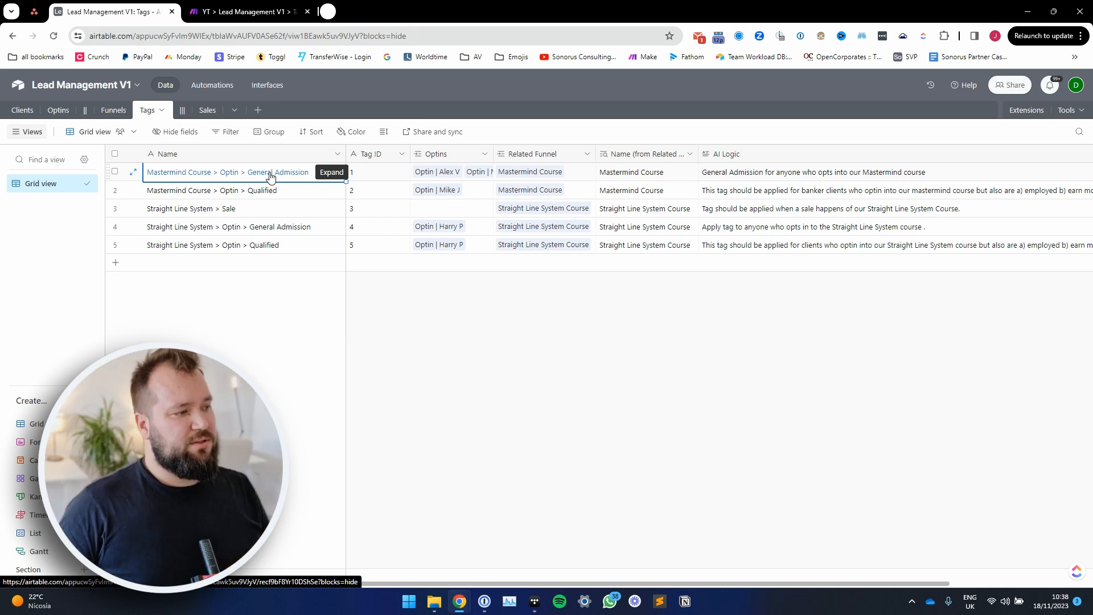
left_click(266, 191)
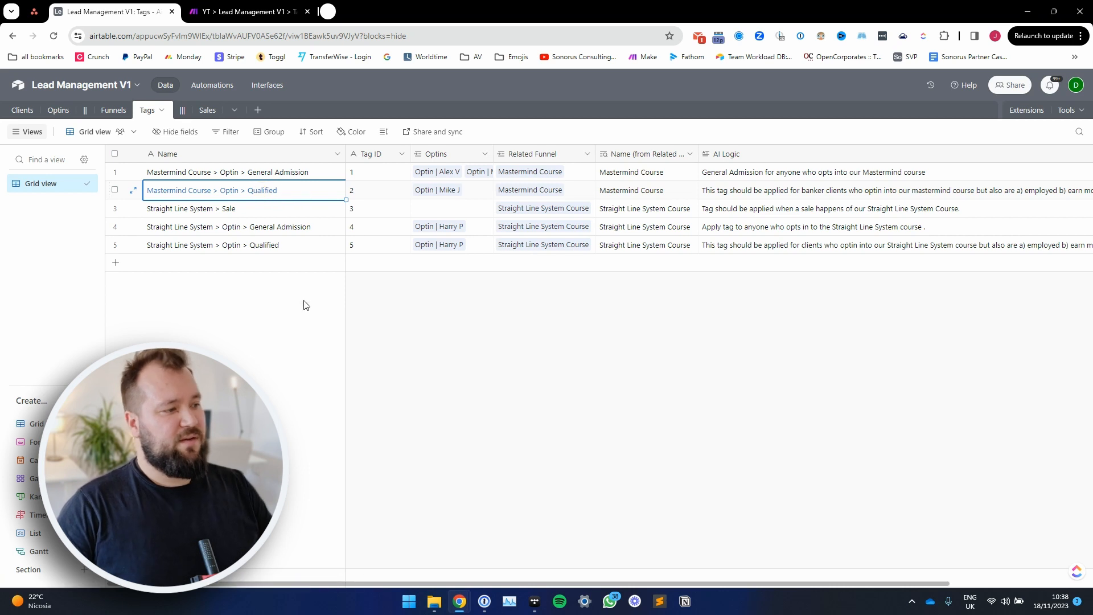
Step: Narrow the Name column slightly in the Tags grid and review the Tag ID values of all five tags
left_click_drag(370, 172, 384, 281)
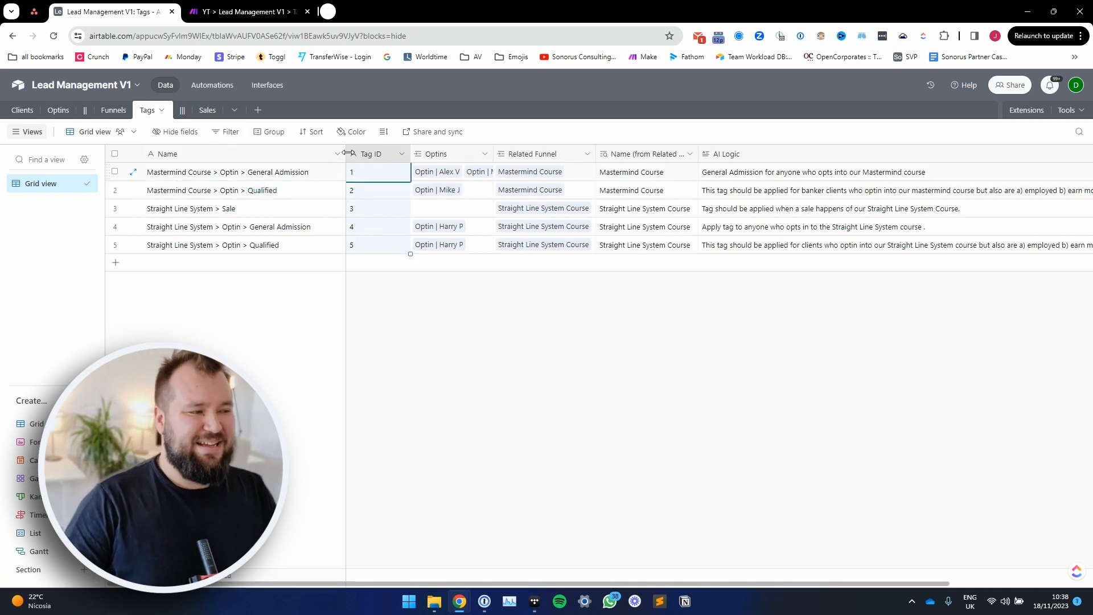
left_click_drag(345, 153, 332, 154)
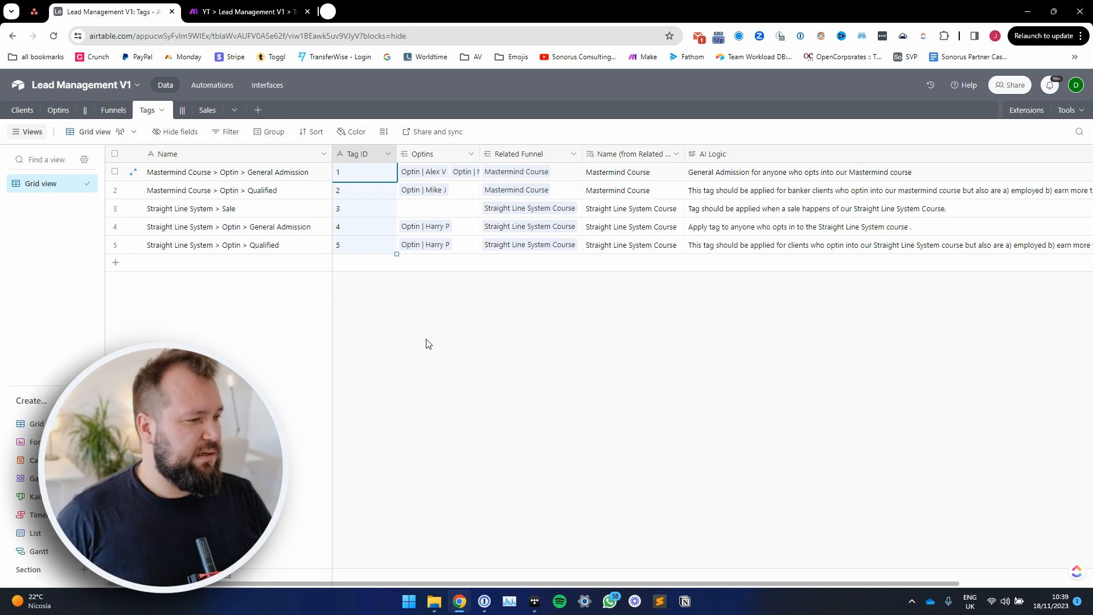
left_click(352, 209)
left_click_drag(360, 173, 352, 248)
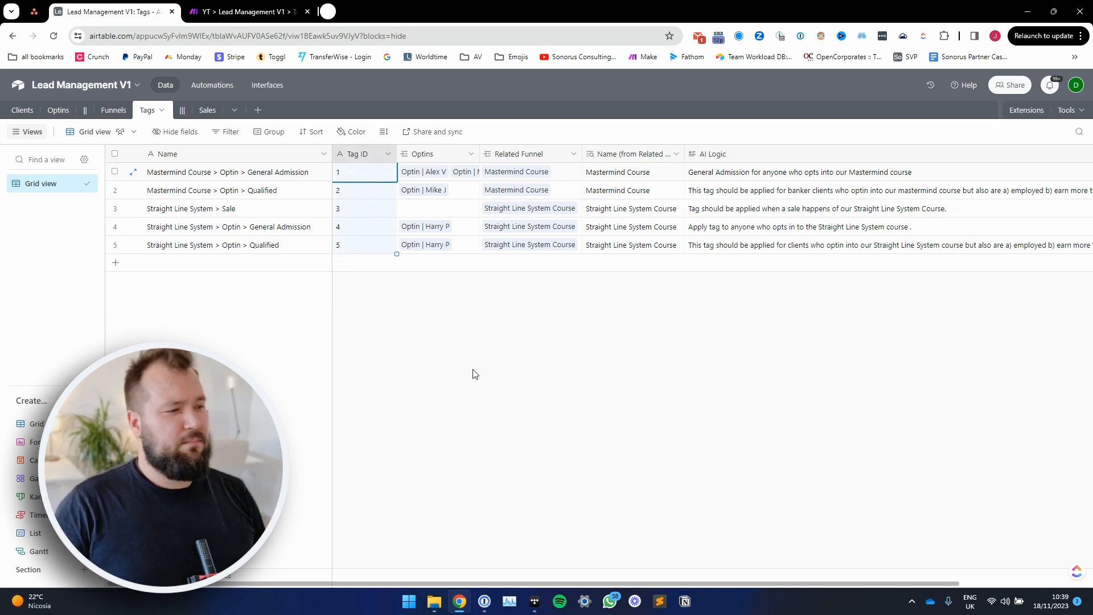
Step: Widen the Optins and Name (from Related Funnel) columns in the Tags grid while reviewing the related funnels
left_click_drag(479, 154, 519, 154)
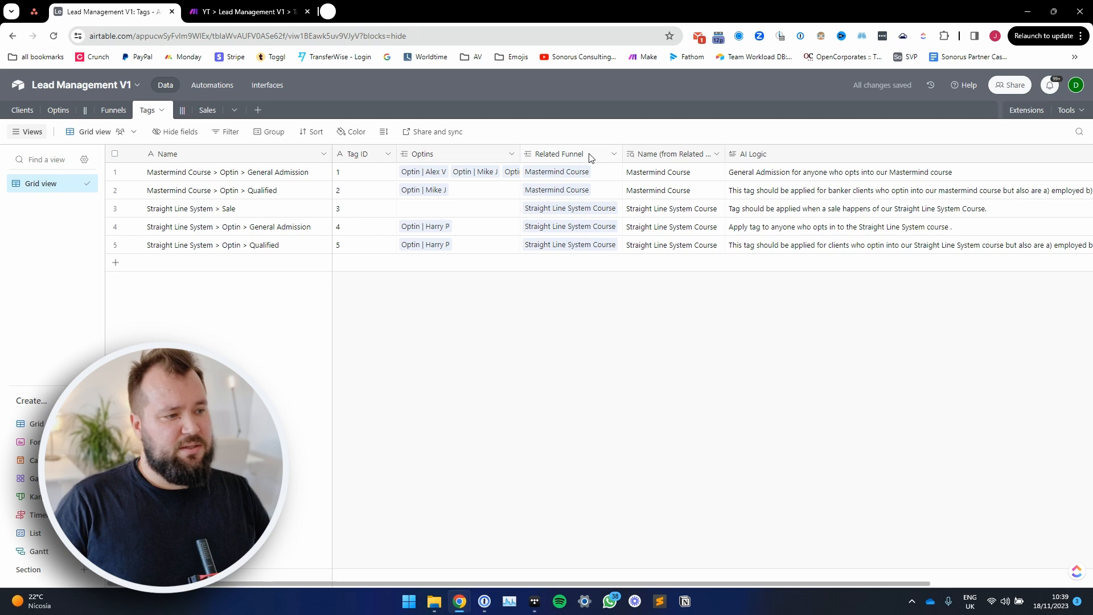
left_click(604, 172)
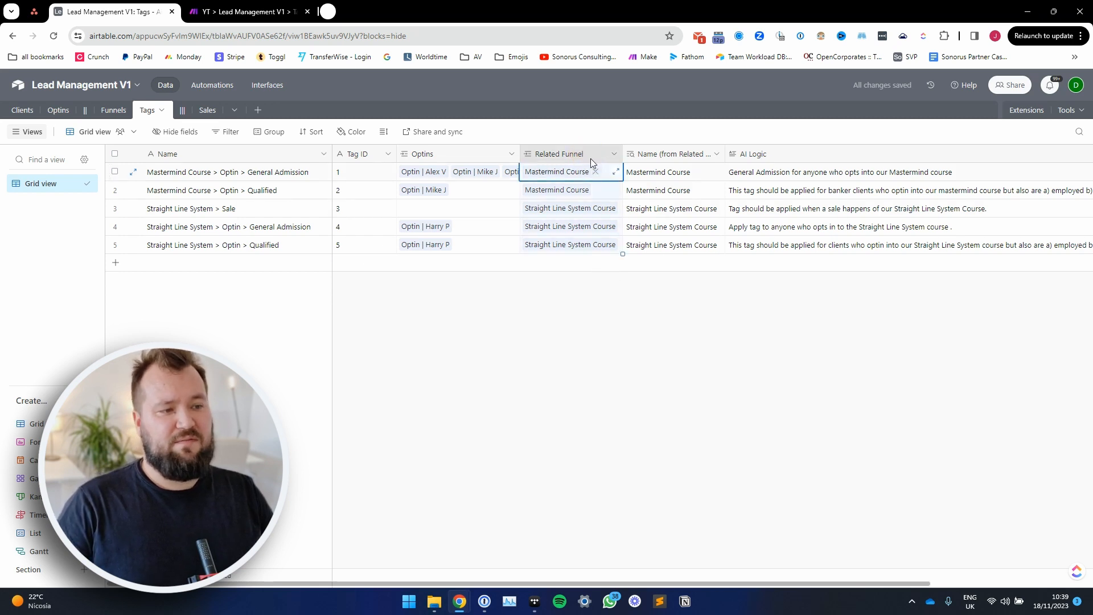
key("Right")
scroll(611, 195, "right", 3)
scroll(611, 195, "right", 1)
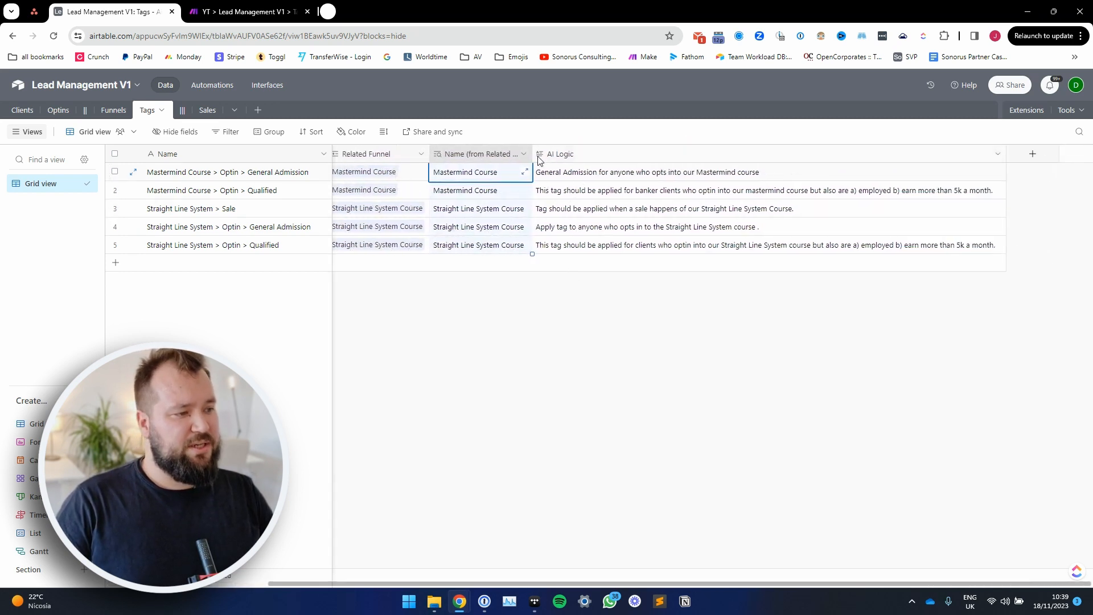
left_click_drag(534, 152, 604, 148)
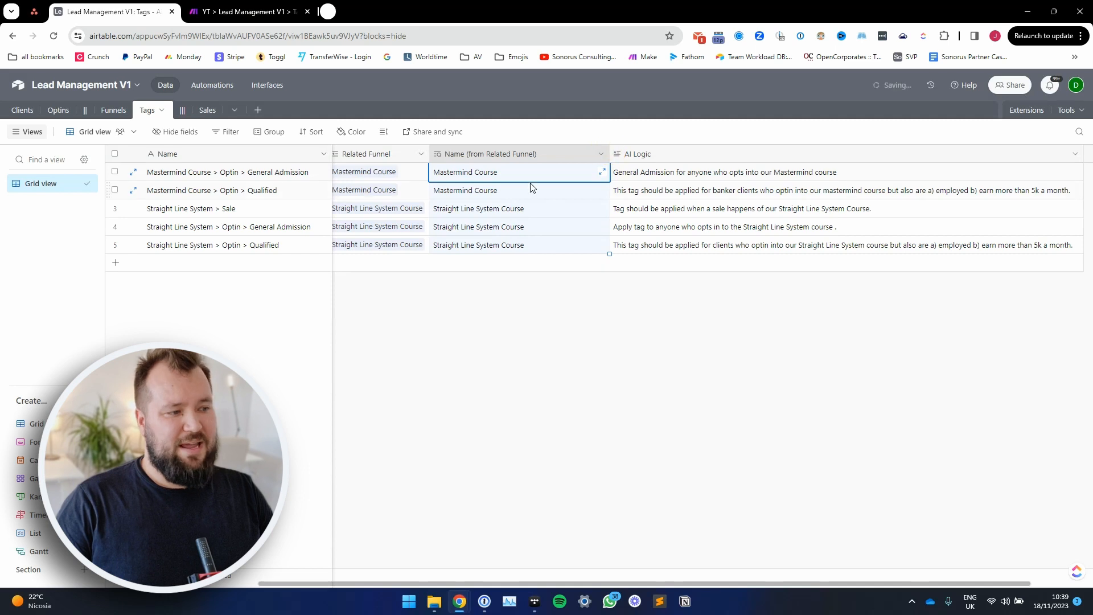
Step: Compare the first tag's Related Funnel with the Funnel linked to the first record in the Optins table
left_click(537, 214)
scroll(538, 188, "left", 3)
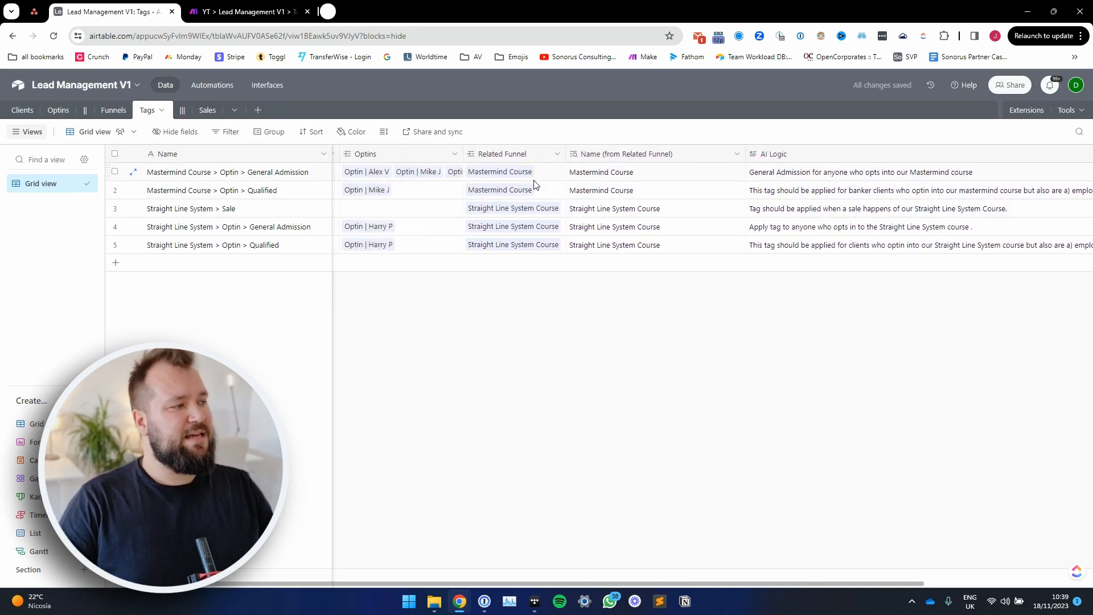
left_click(541, 173)
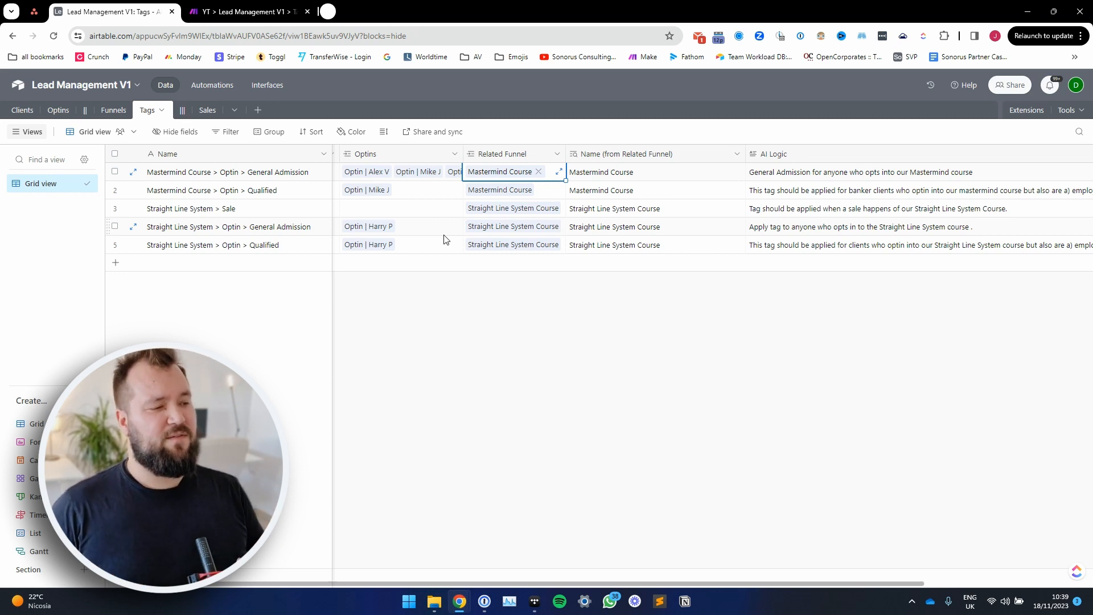
left_click(58, 110)
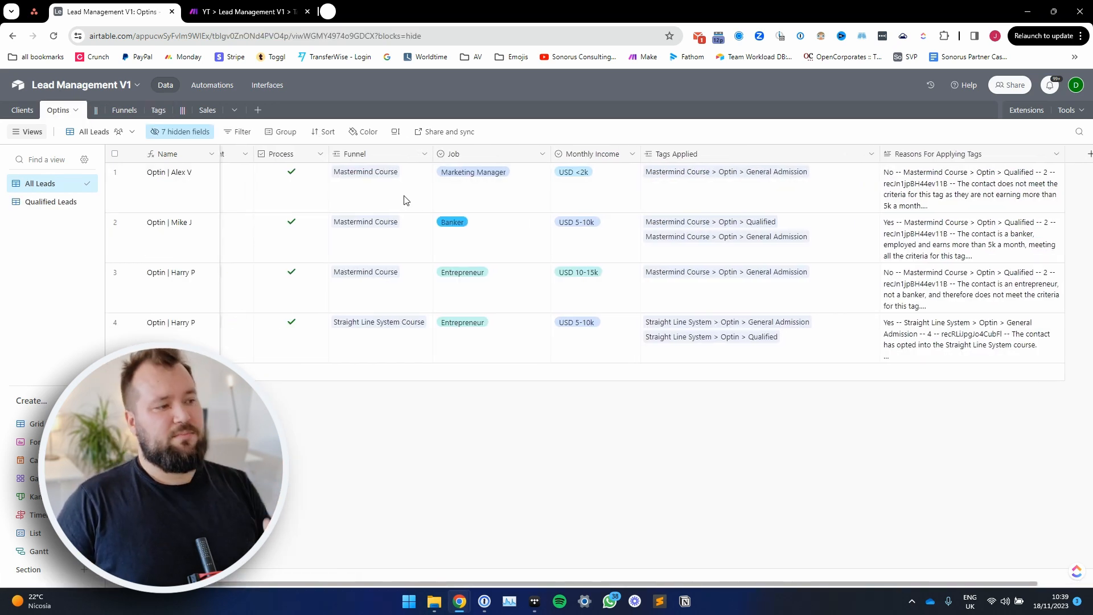
left_click(408, 197)
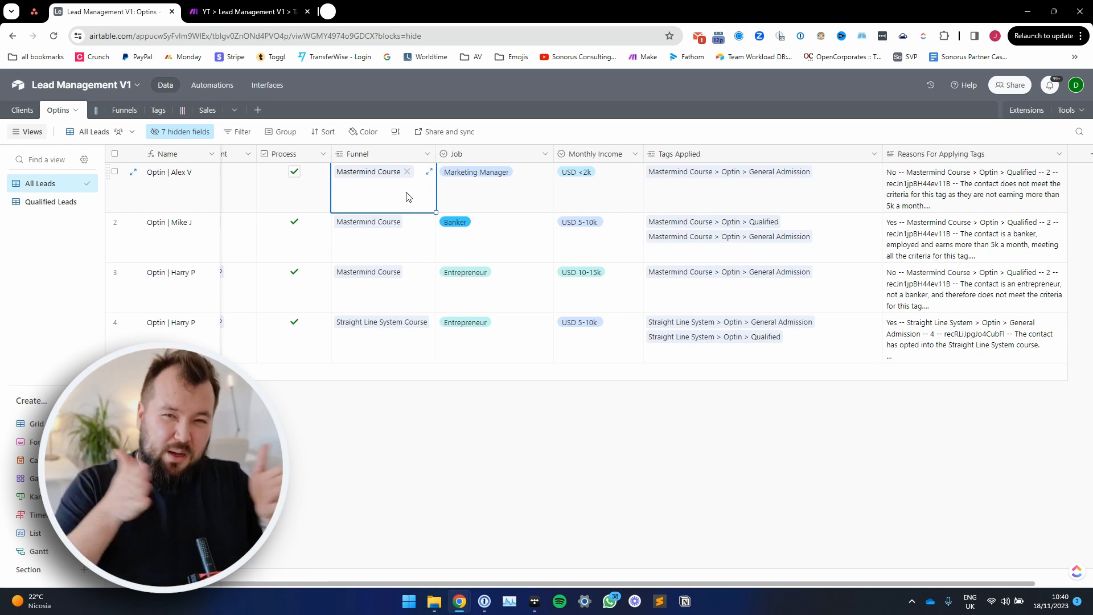
Step: Return to the Tags table and inspect the lookup configuration of Name (from Related Funnel) without changing it
left_click(163, 112)
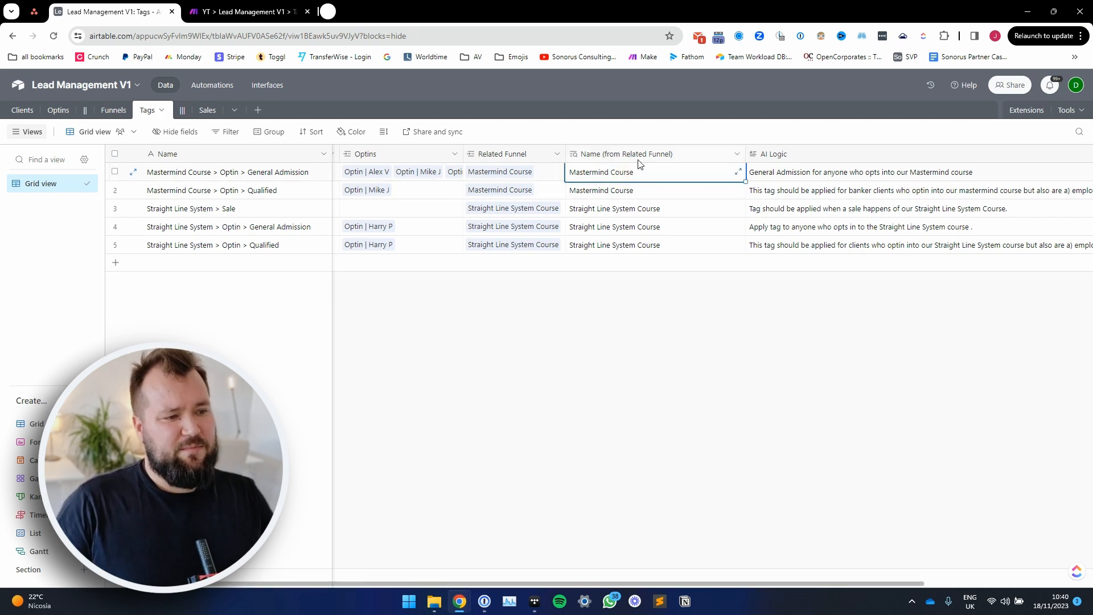
double_click(655, 154)
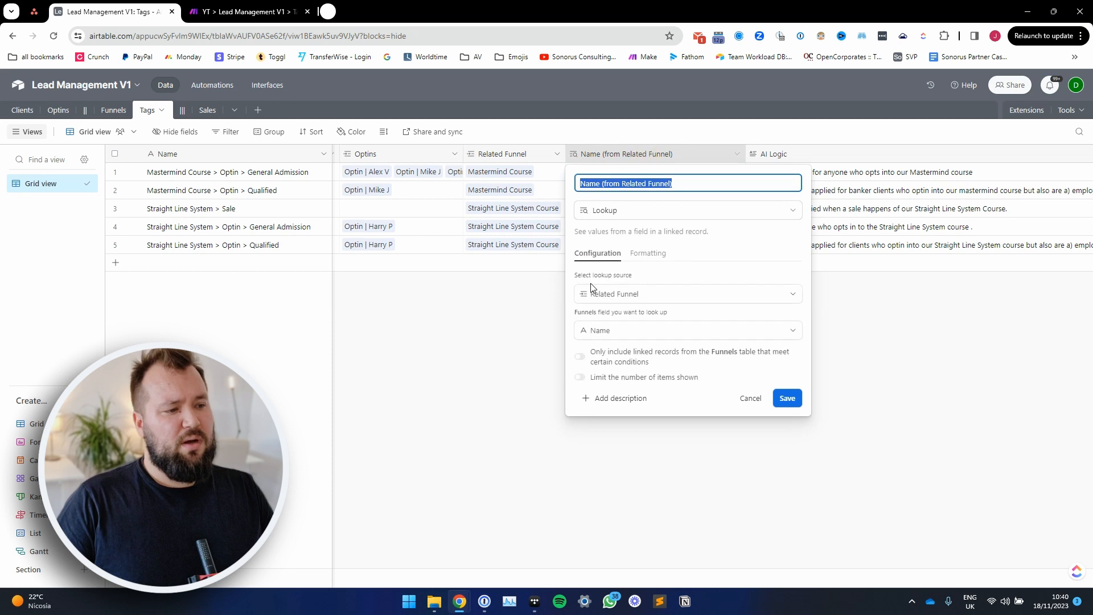
left_click(483, 320)
Step: Review the AI Logic texts that describe when each of the five tags should be applied
left_click_drag(800, 181, 808, 245)
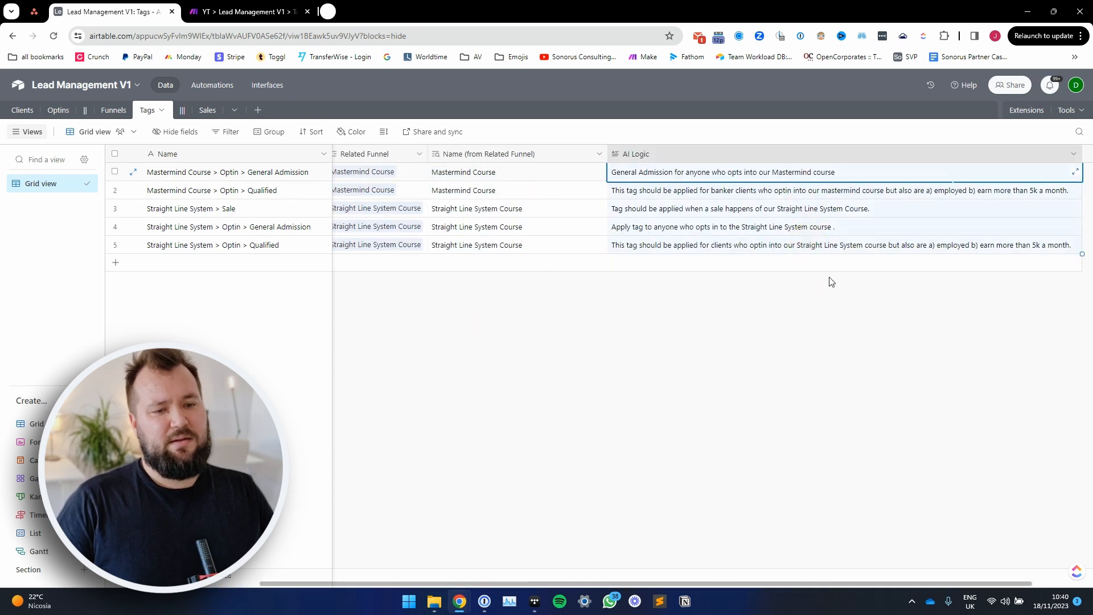
left_click(728, 246)
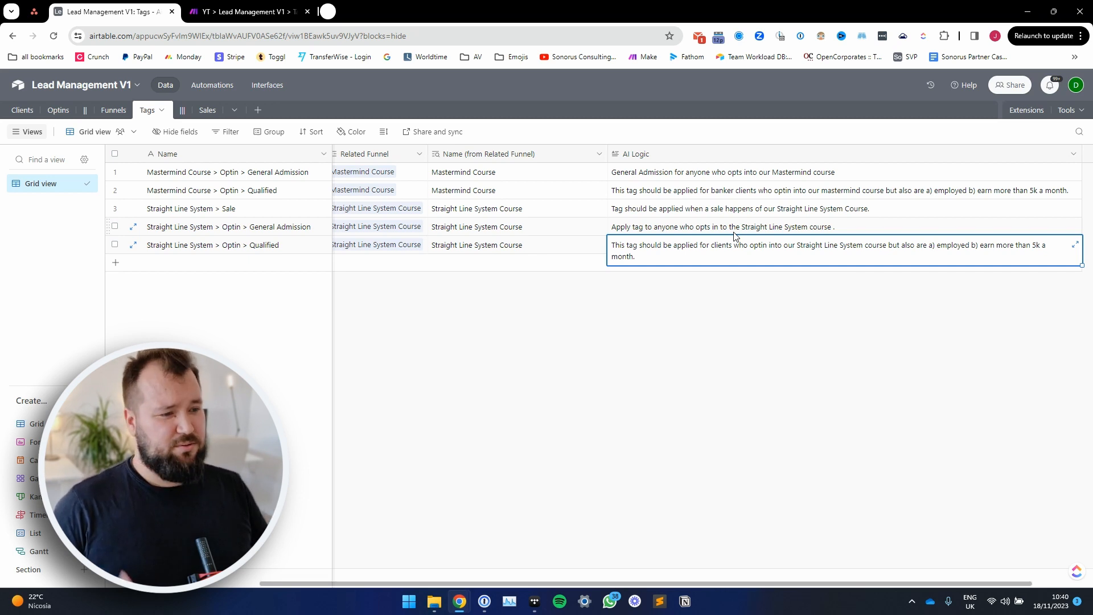
left_click(756, 209)
left_click(762, 191)
left_click(764, 174)
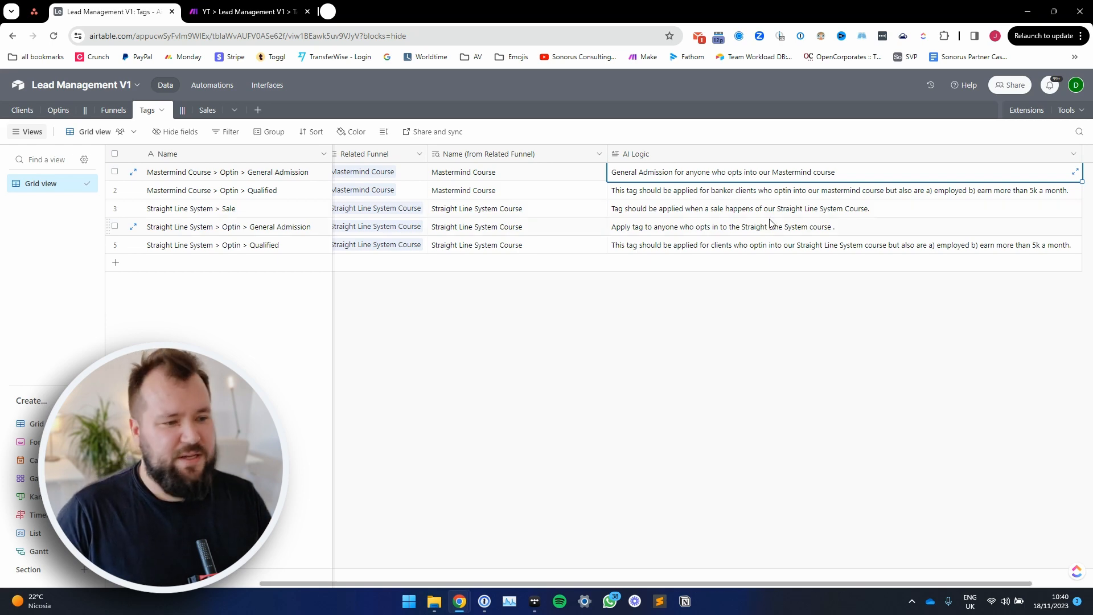
left_click(765, 245)
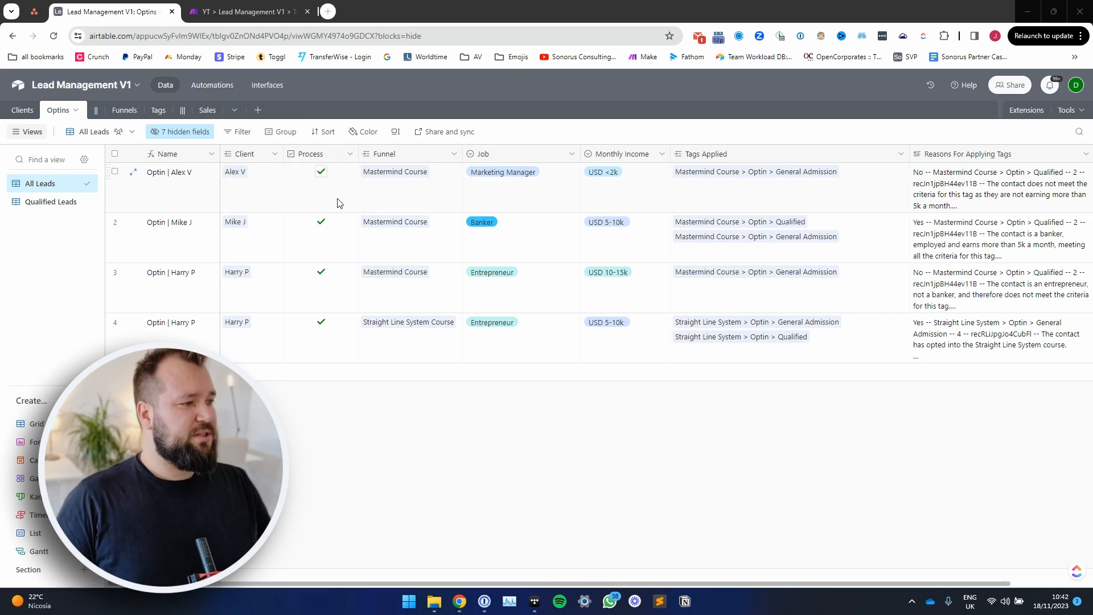
Step: Open the Process Optin > Apply Tags Using AI automation and examine its record-matching trigger on the Optins table
left_click(306, 201)
left_click(211, 85)
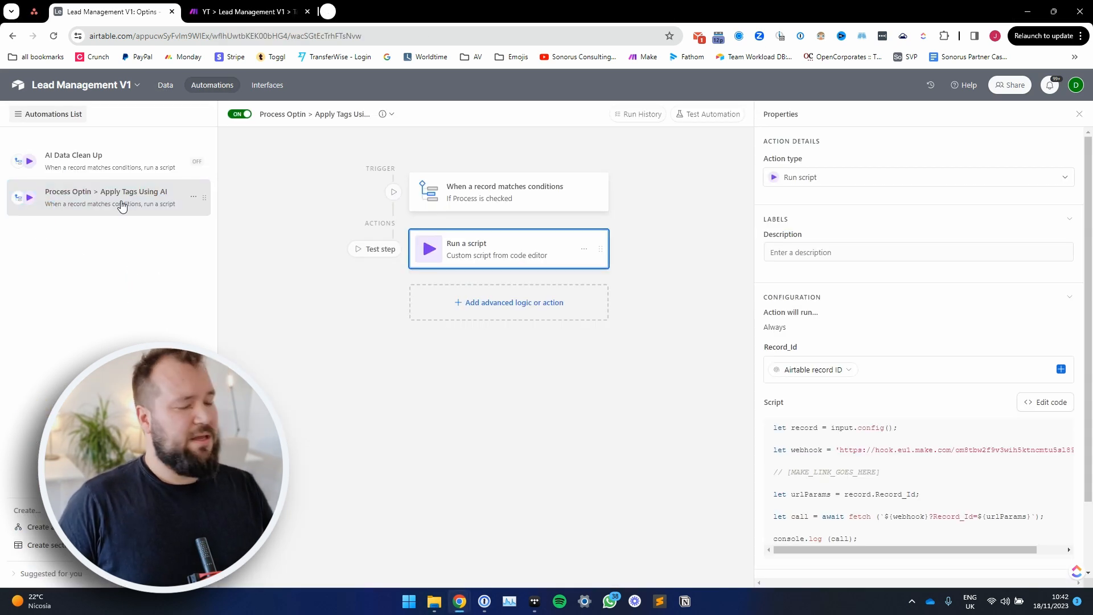
left_click(476, 196)
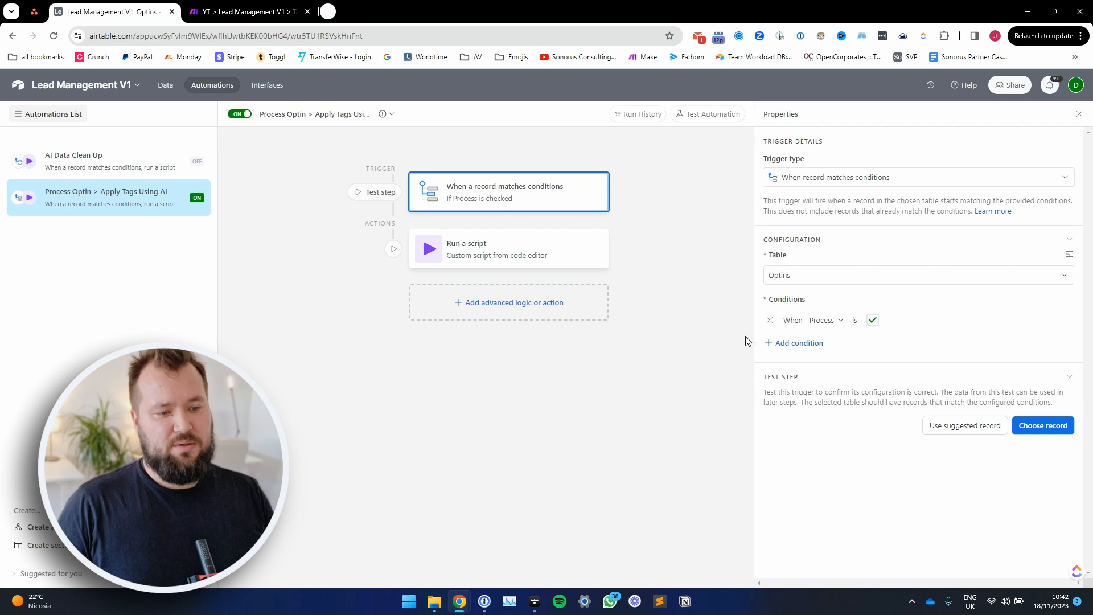
Step: Open the code of the Run a script action and examine its webhook URL and Record_Id input variable
left_click(540, 257)
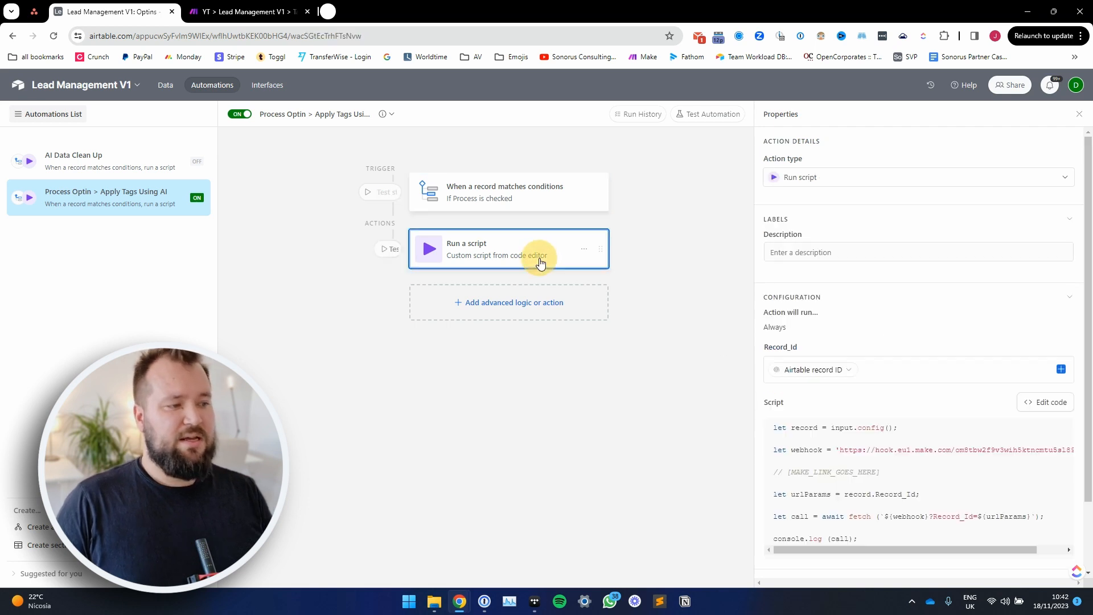
left_click(1031, 409)
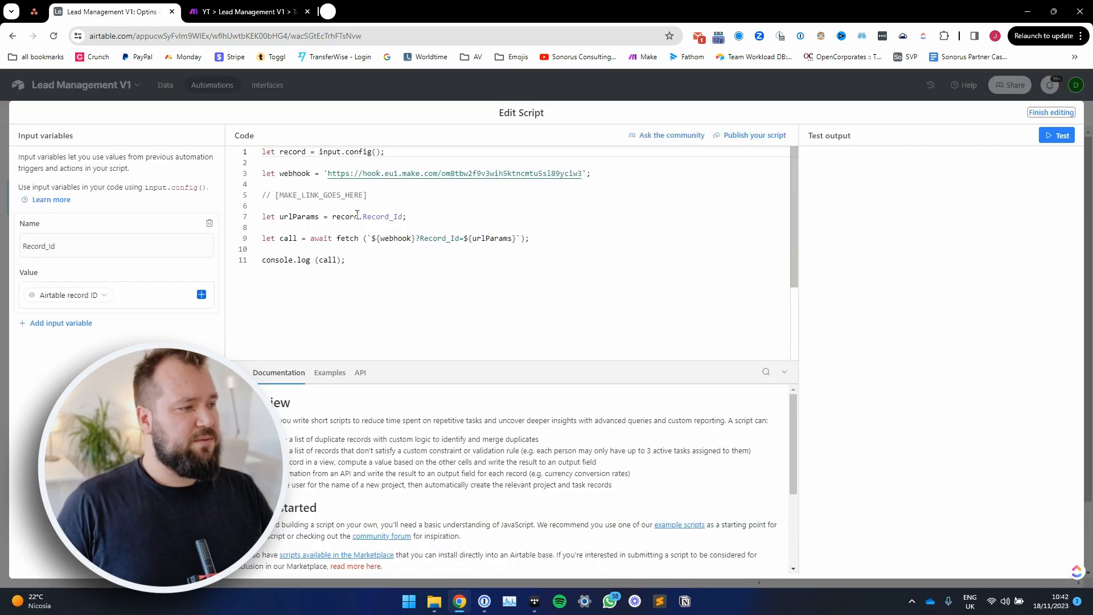
left_click_drag(328, 173, 583, 173)
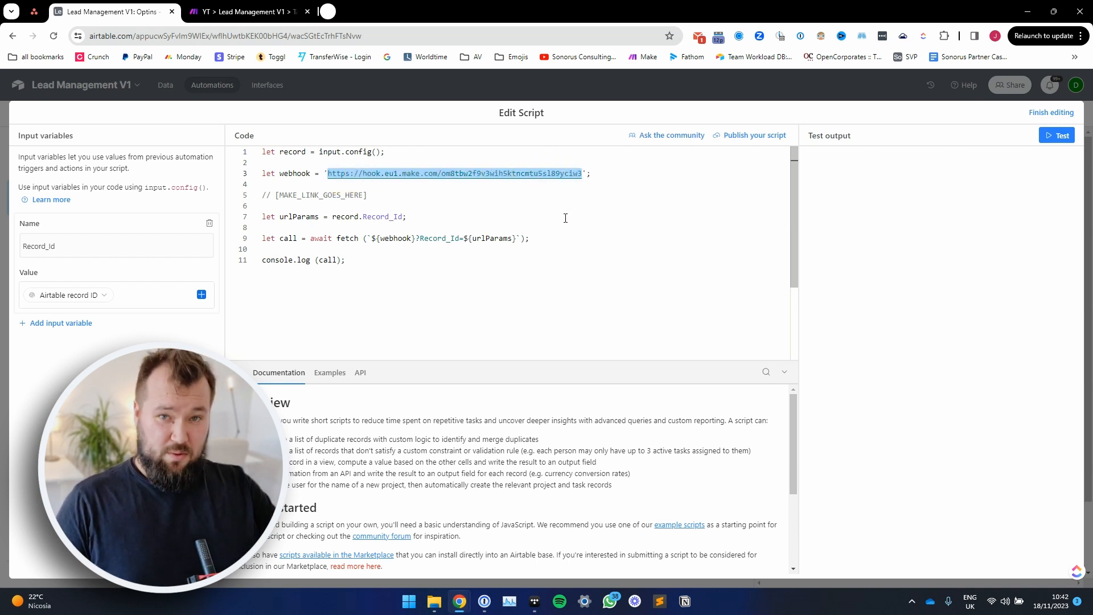
left_click(102, 249)
left_click_drag(61, 246, 34, 246)
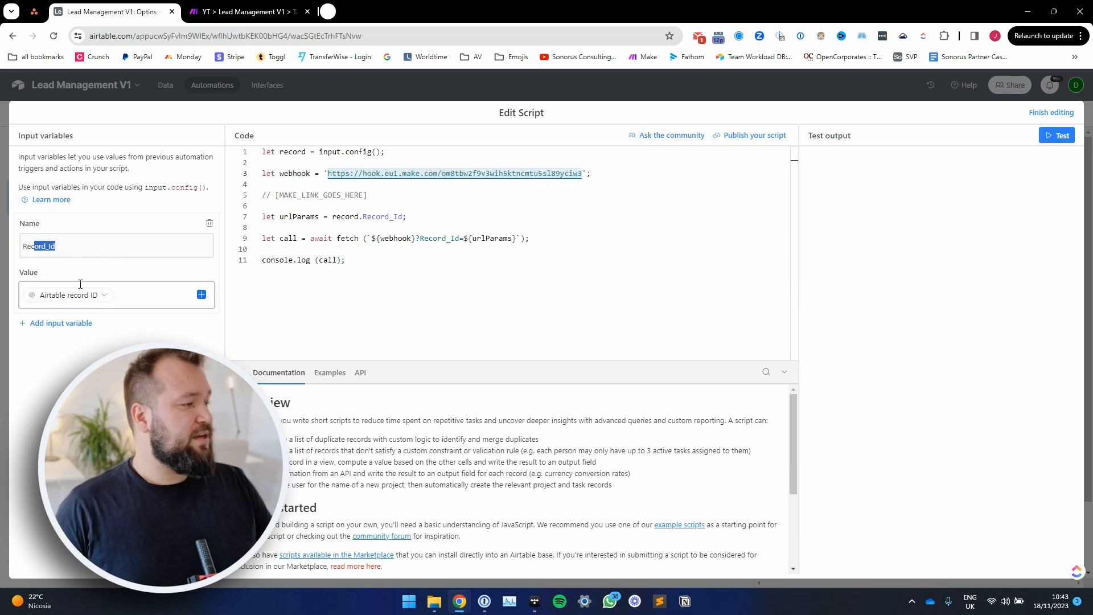
double_click(64, 248)
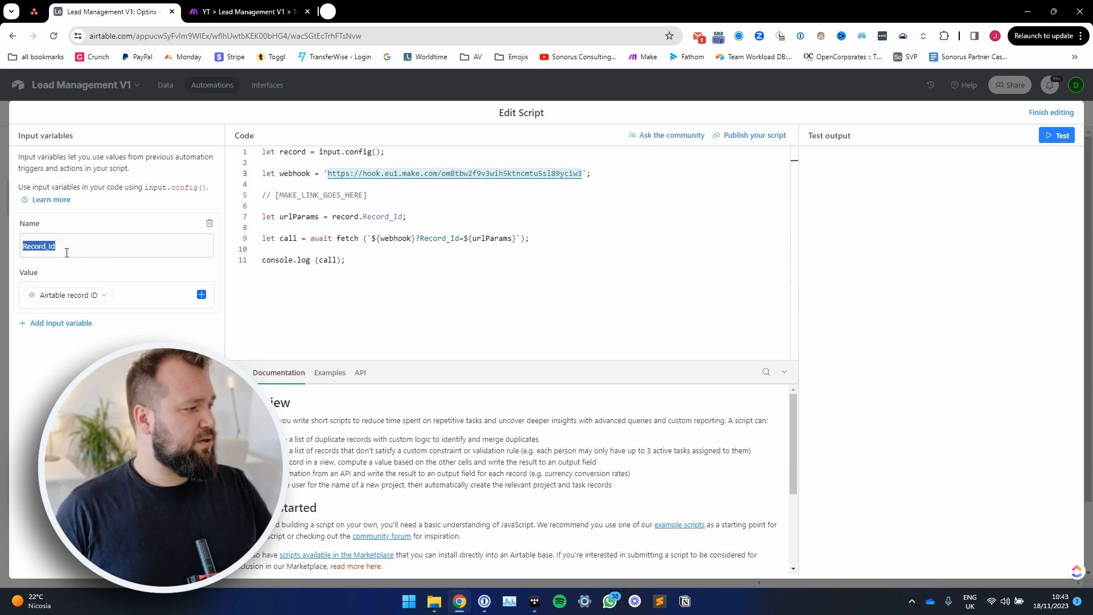
Step: Check the name and value of the script's Record_Id input variable and finish editing the script
left_click(67, 249)
double_click(68, 249)
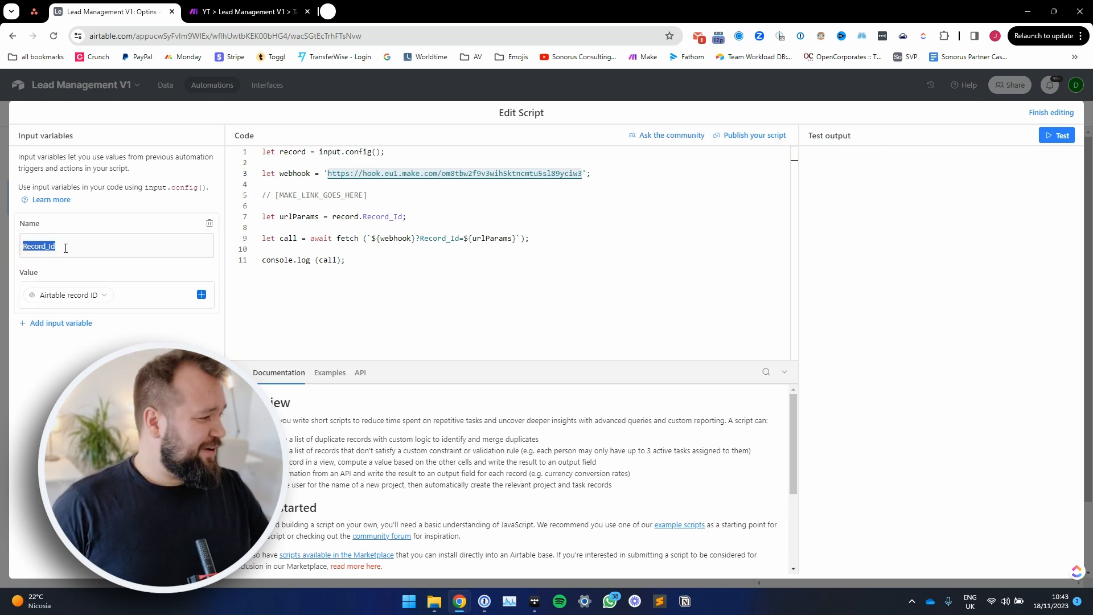
left_click(117, 295)
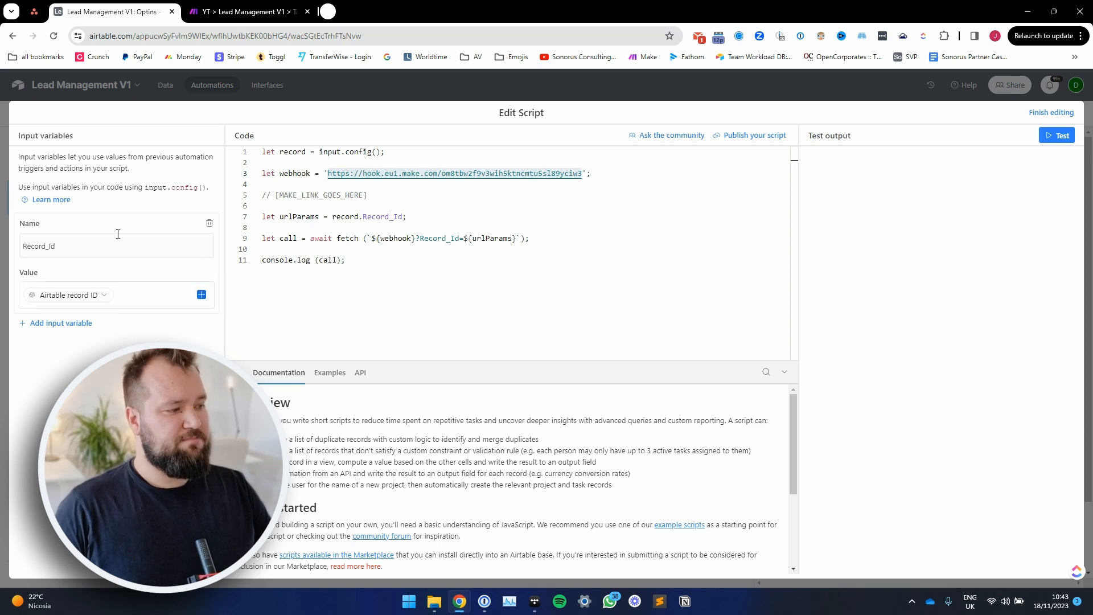
left_click(1050, 112)
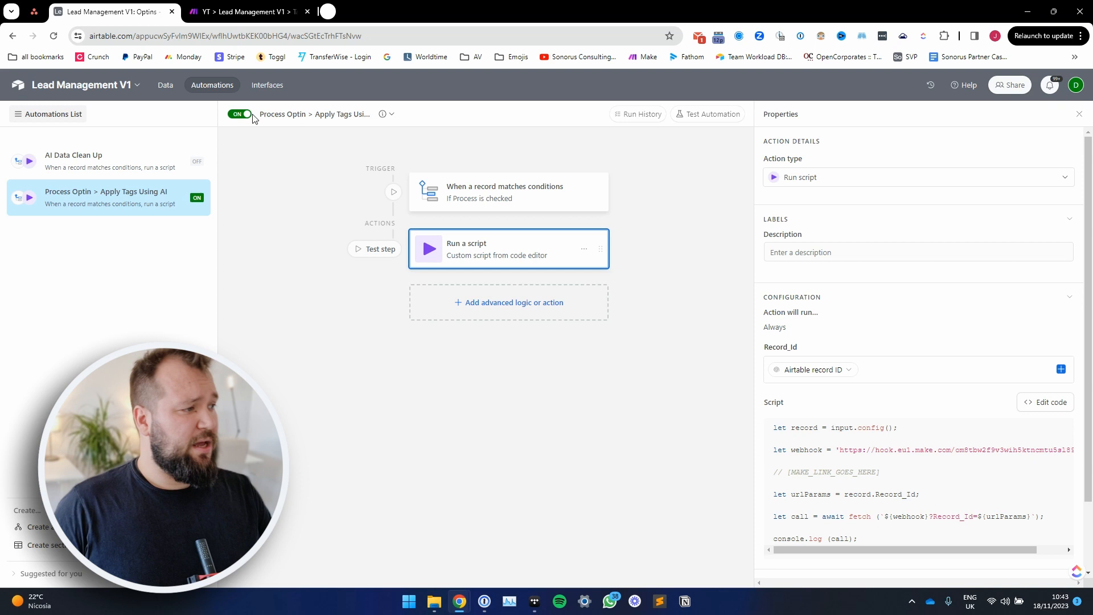
Step: Switch to the Tag Optins scenario in Make and inspect the webhook's Record_Id output alongside the Optins table in Airtable
left_click(232, 12)
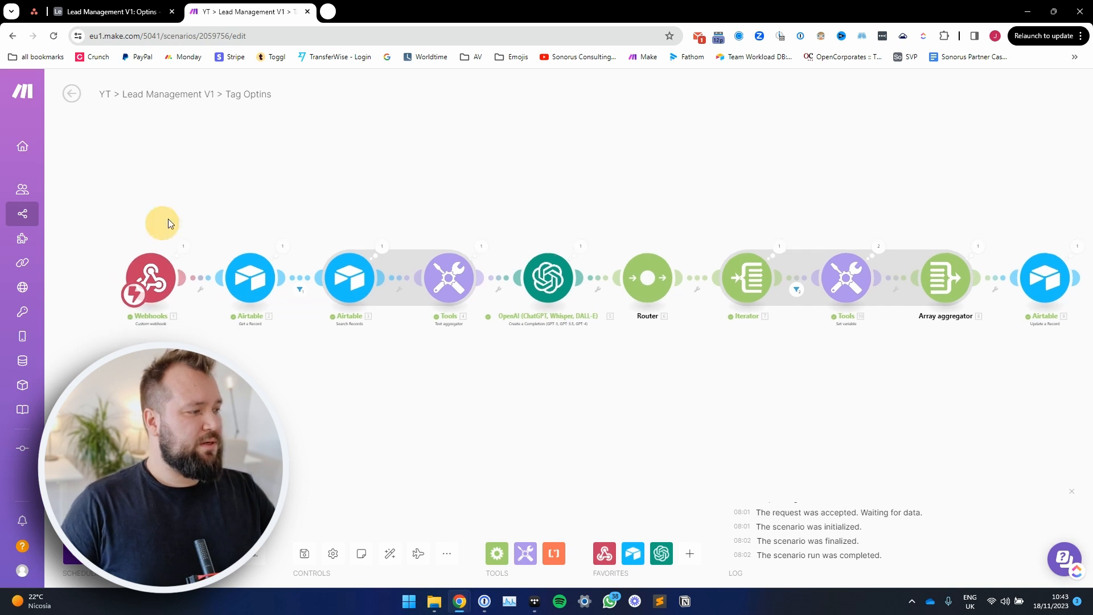
left_click(183, 245)
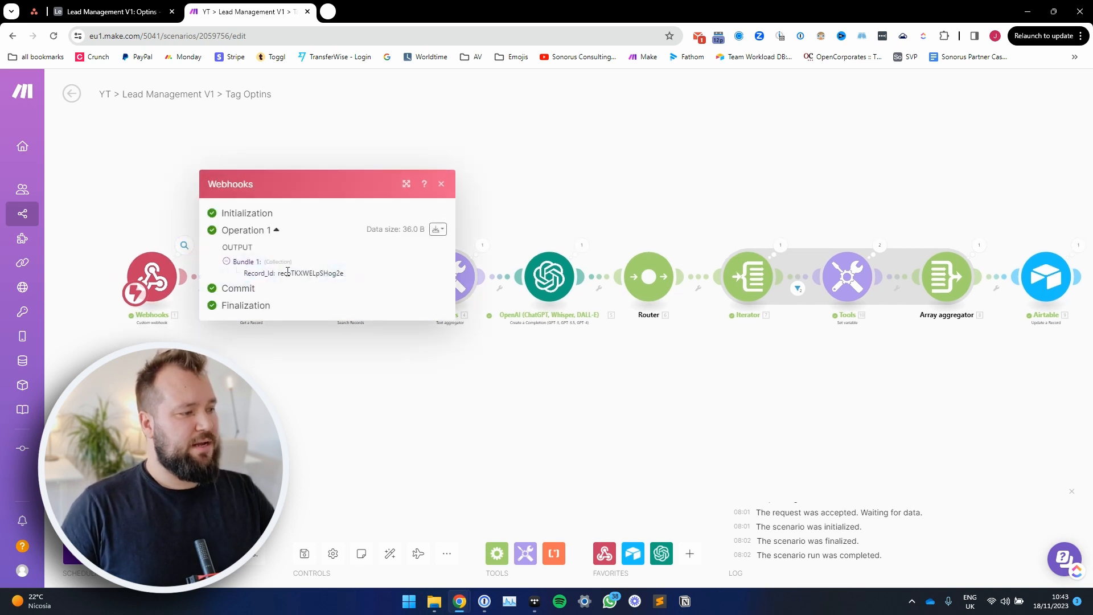
left_click(114, 11)
left_click(171, 87)
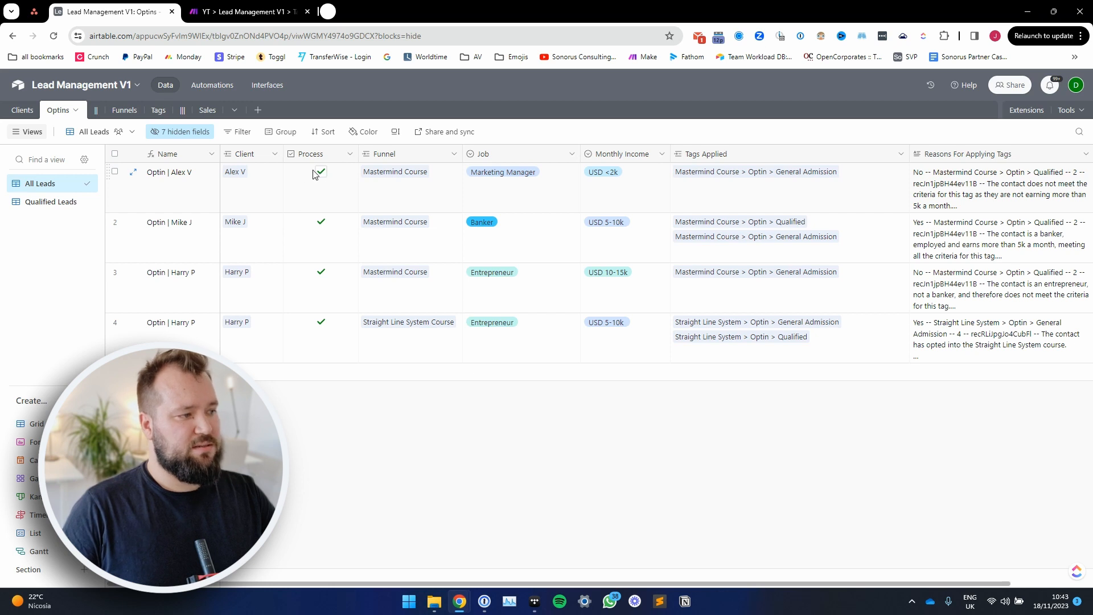
left_click(262, 12)
left_click(306, 416)
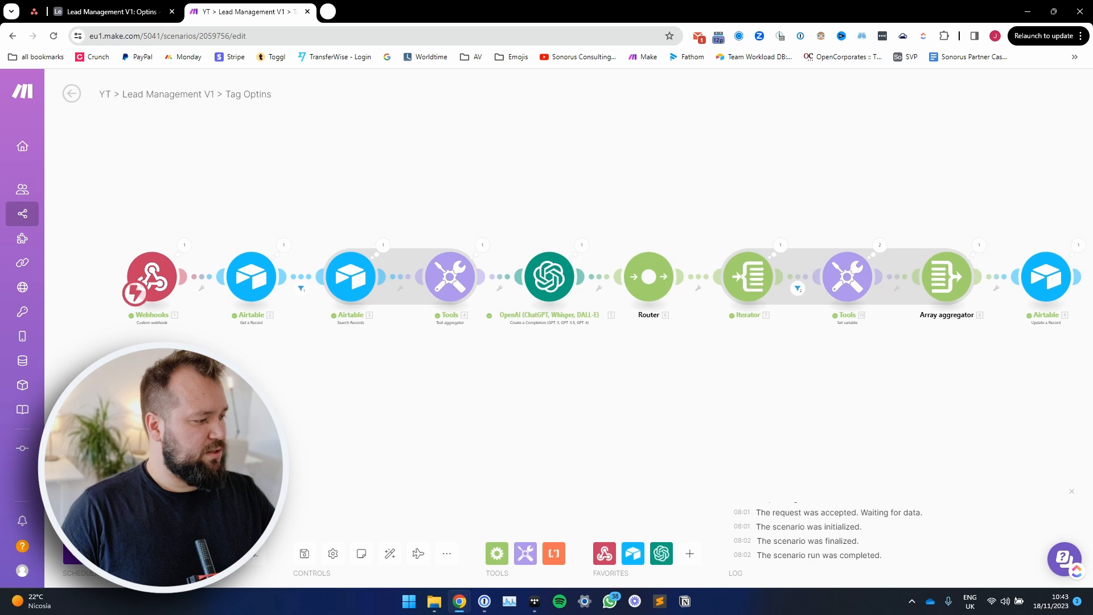
Step: Run the Tag Optins scenario once and trigger it by toggling Process off and on for the first record in the Airtable Optins table
left_click(96, 554)
left_click(110, 8)
left_click(321, 172)
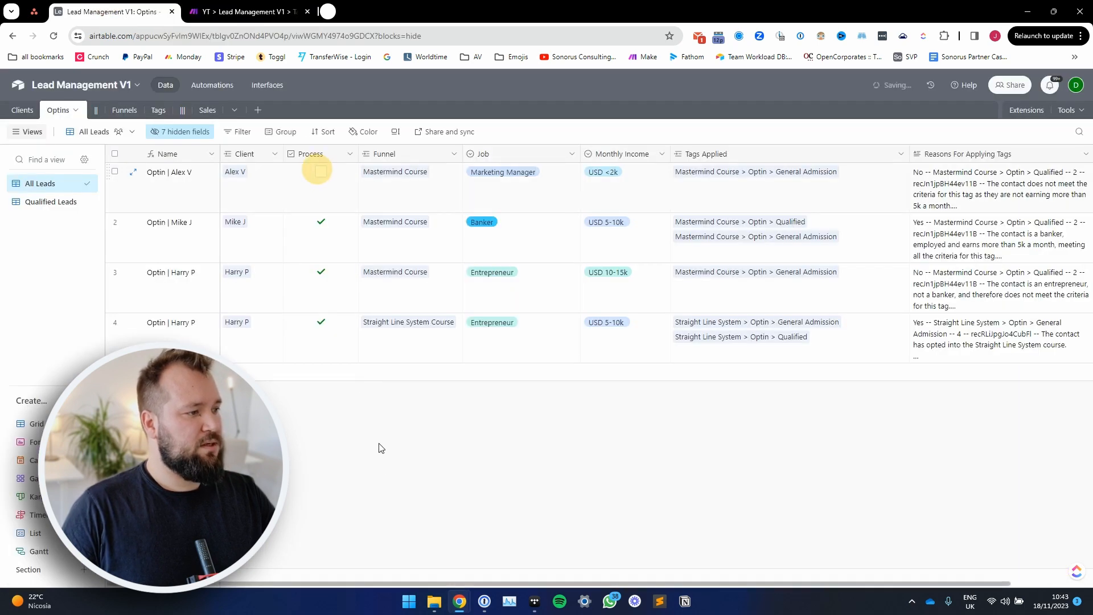
key("ctrl+Tab")
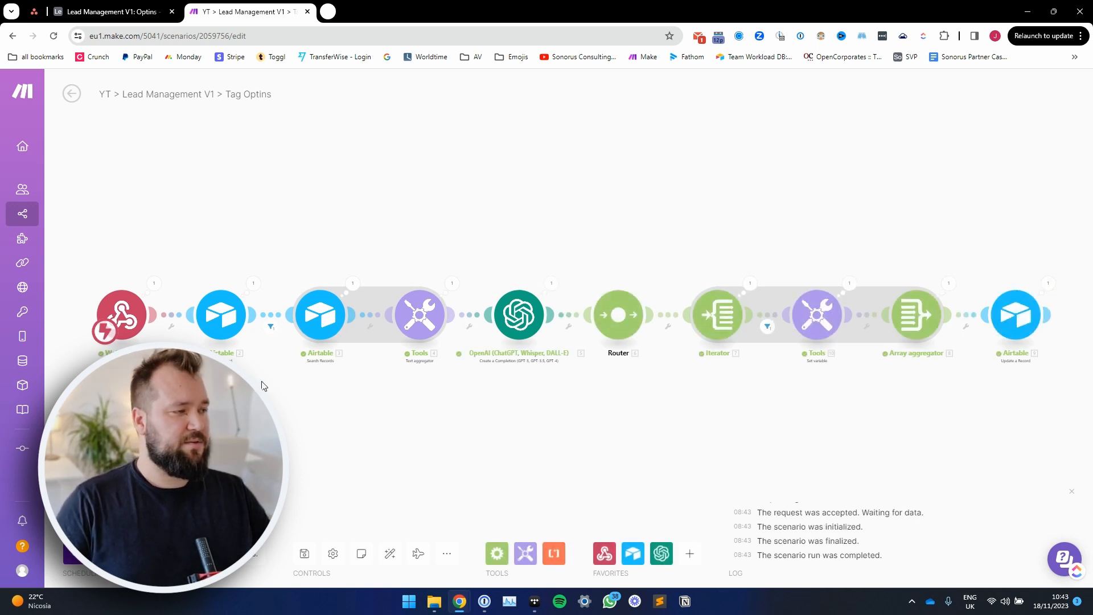
Step: Inspect the Record_Id that the webhook module received in the latest run
left_click(154, 284)
double_click(280, 311)
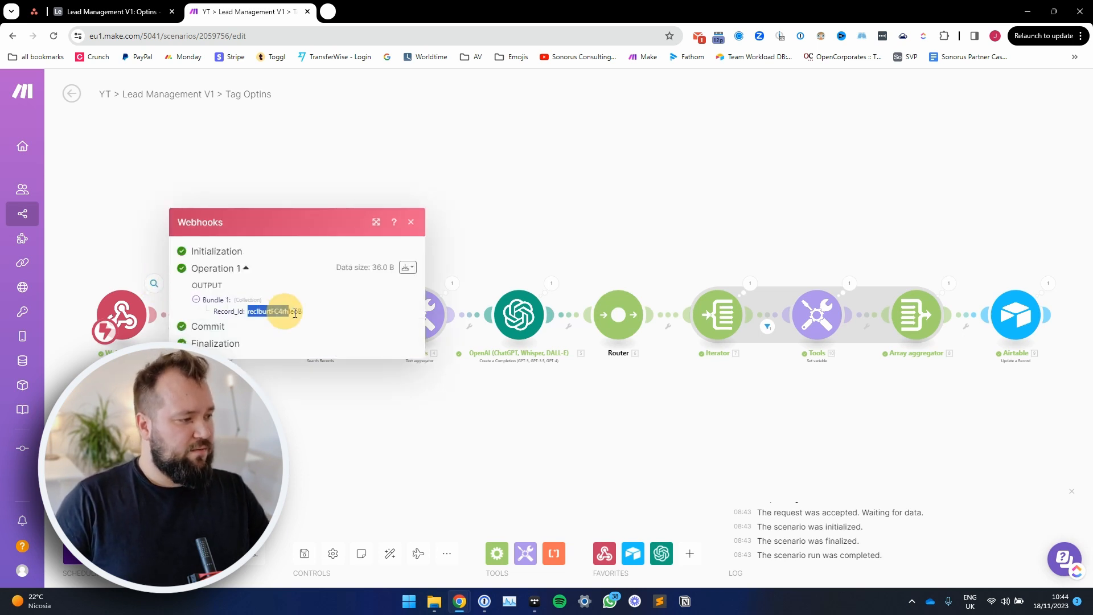
left_click(312, 453)
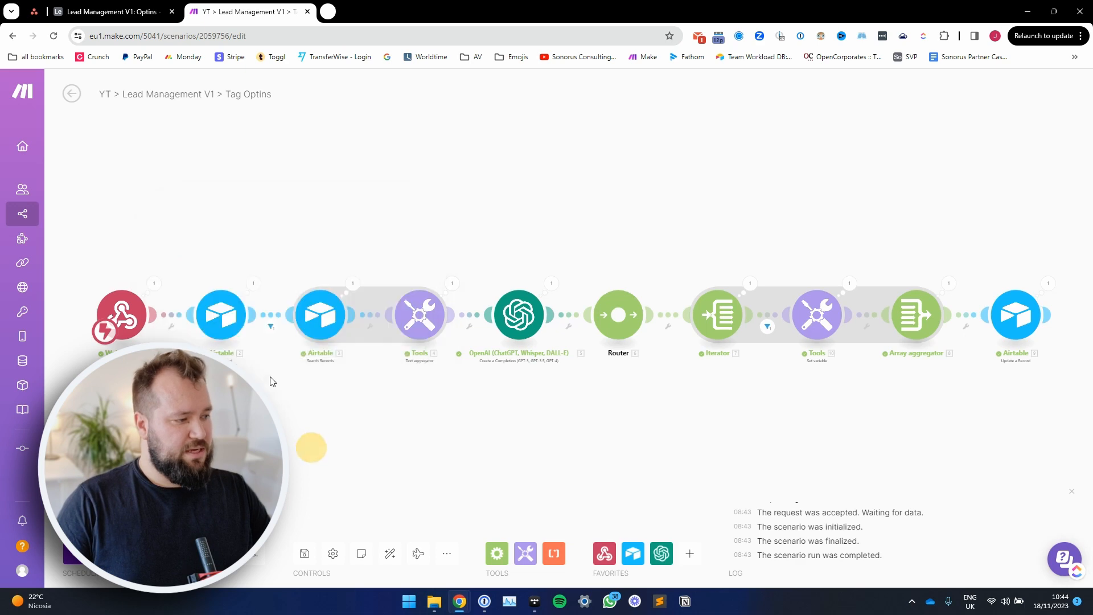
Step: Examine the Get a Record module's run output against the Optins table, along with its base, table and Record ID settings
left_click(251, 285)
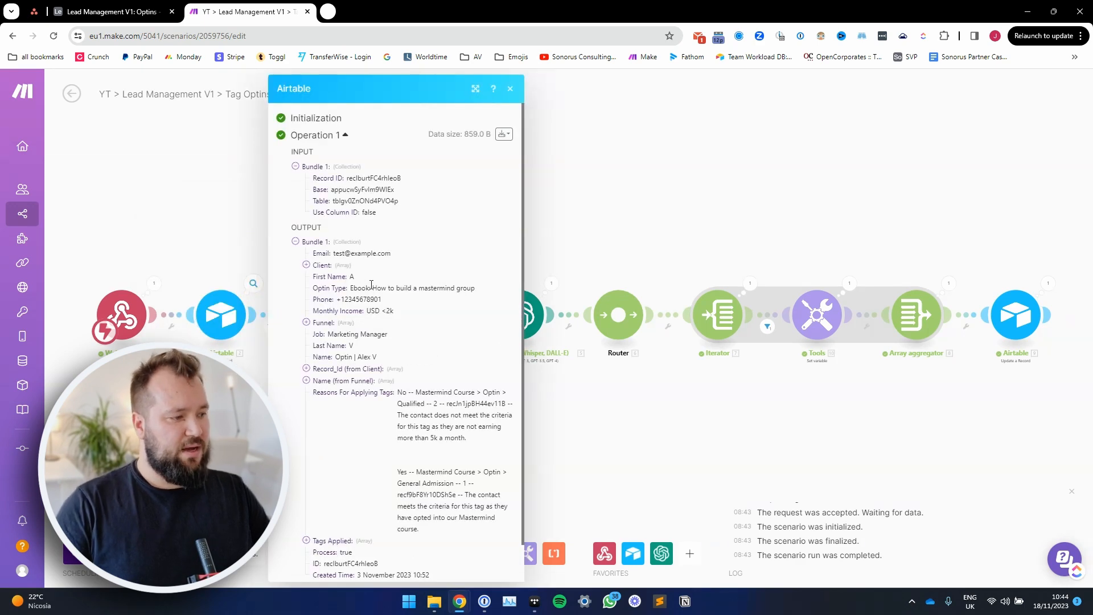
double_click(339, 253)
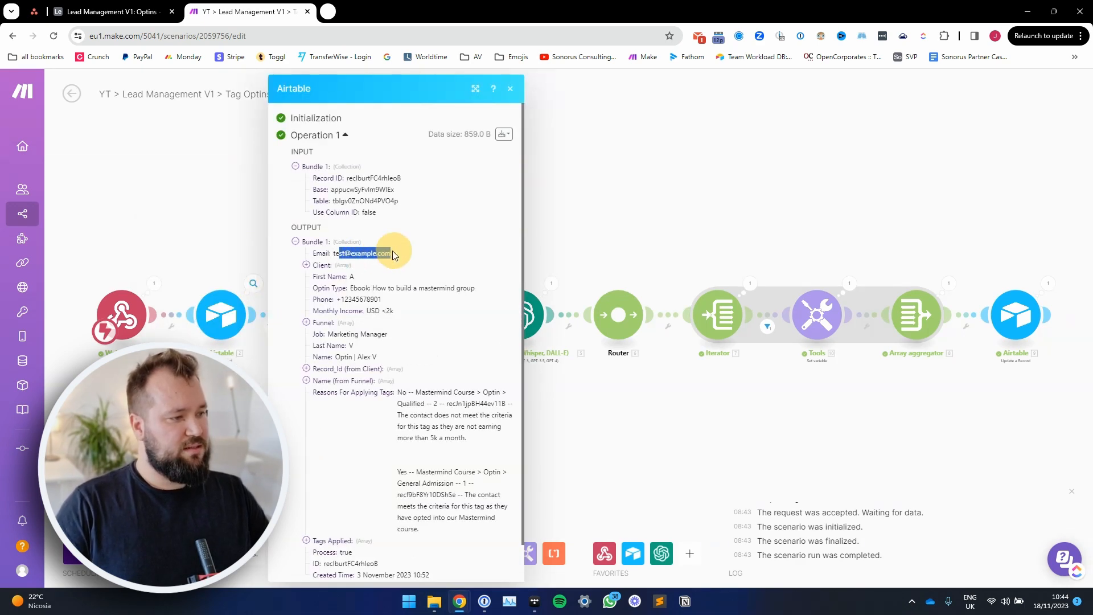
key("ctrl+shift+Tab")
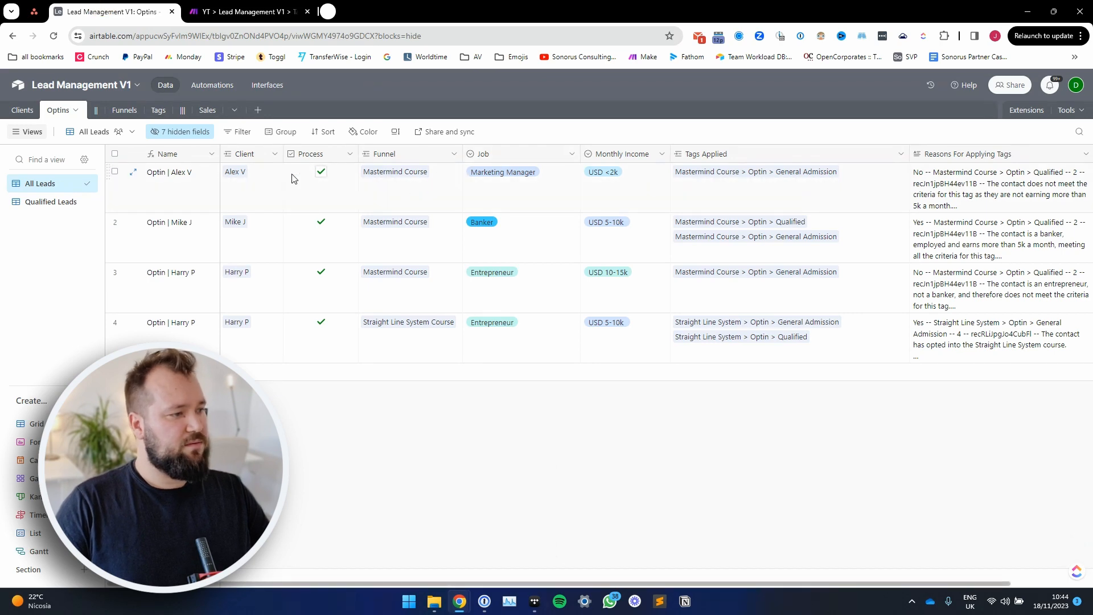
key("ctrl+Tab")
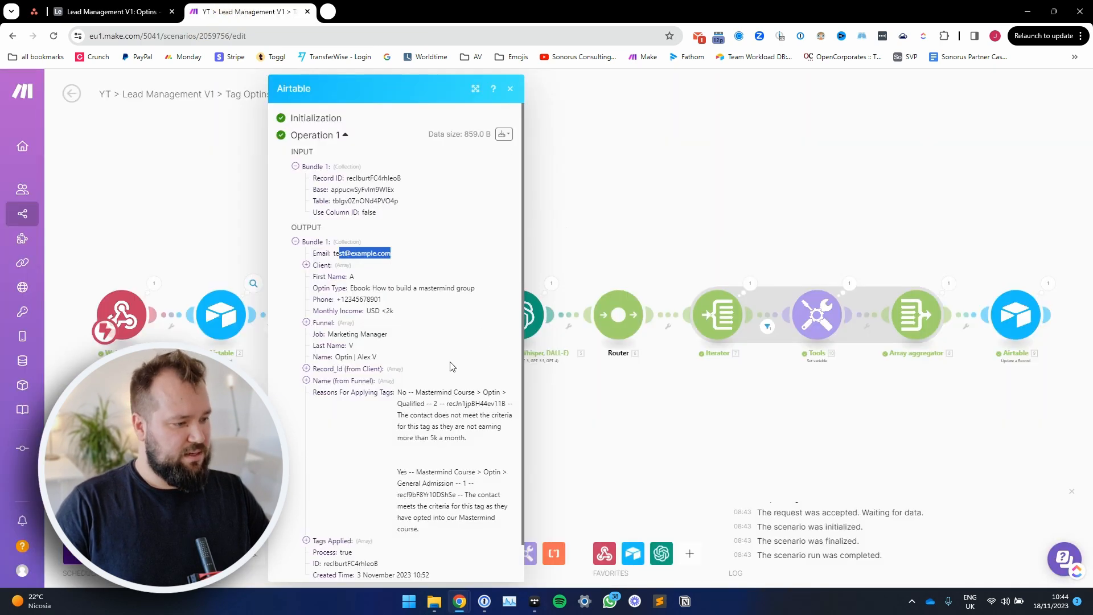
scroll(449, 361, "down", 1)
key("Escape")
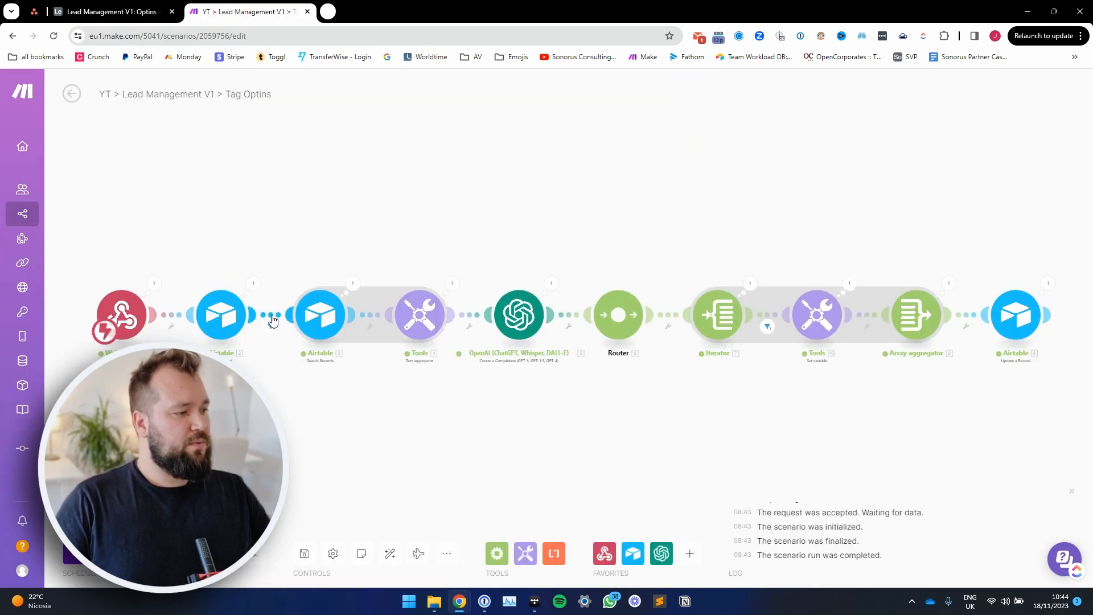
left_click(227, 317)
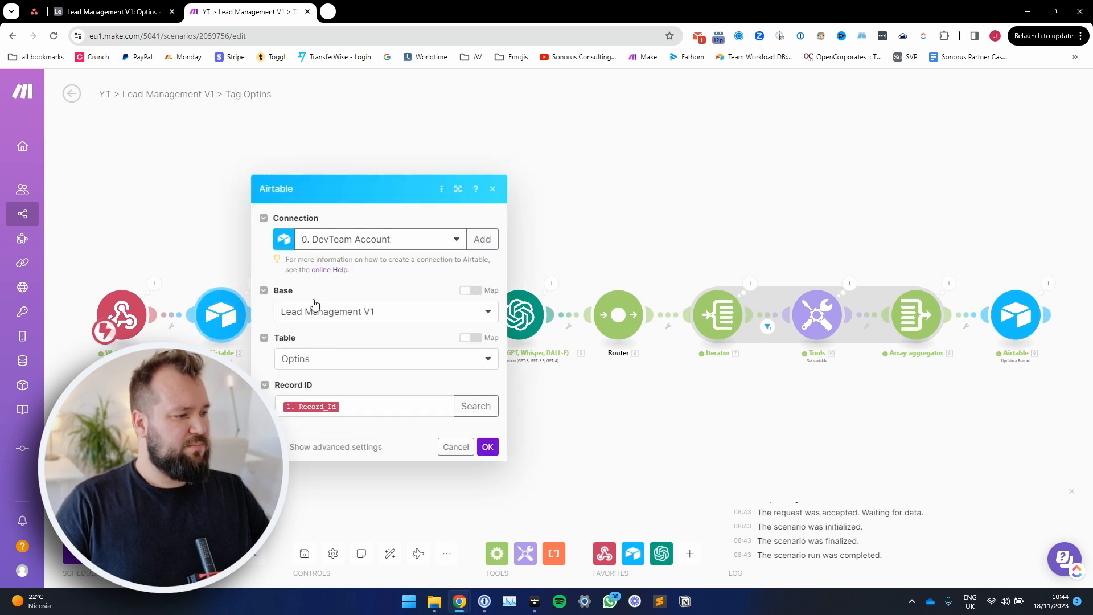
left_click(356, 405)
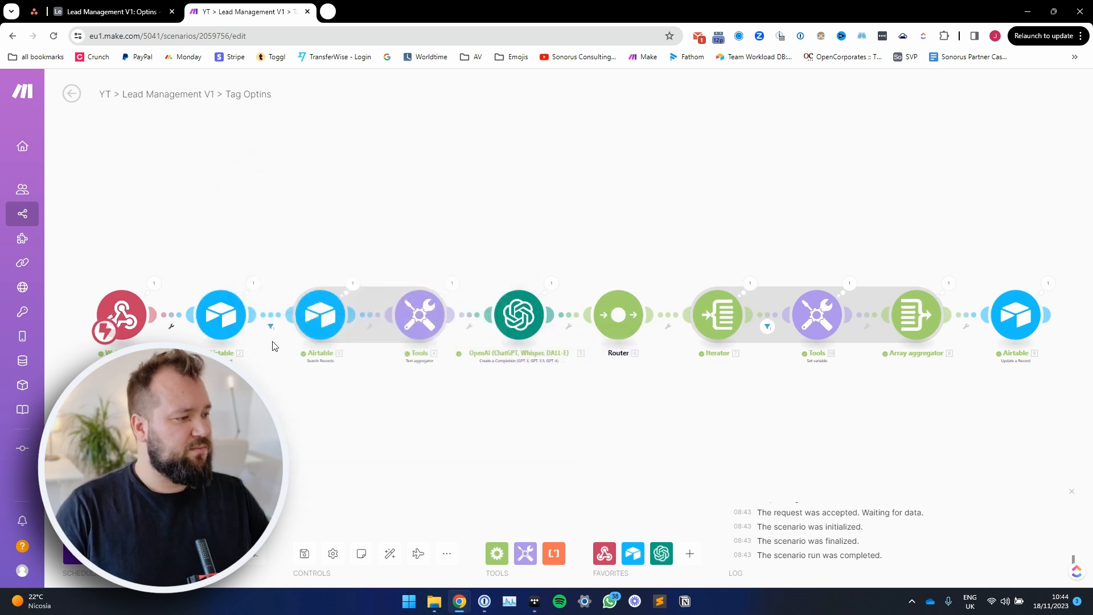
Step: Review the Job and Monthly Income conditions of the filter between Get a Record and Search Records without changing them
left_click(270, 314)
left_click(373, 286)
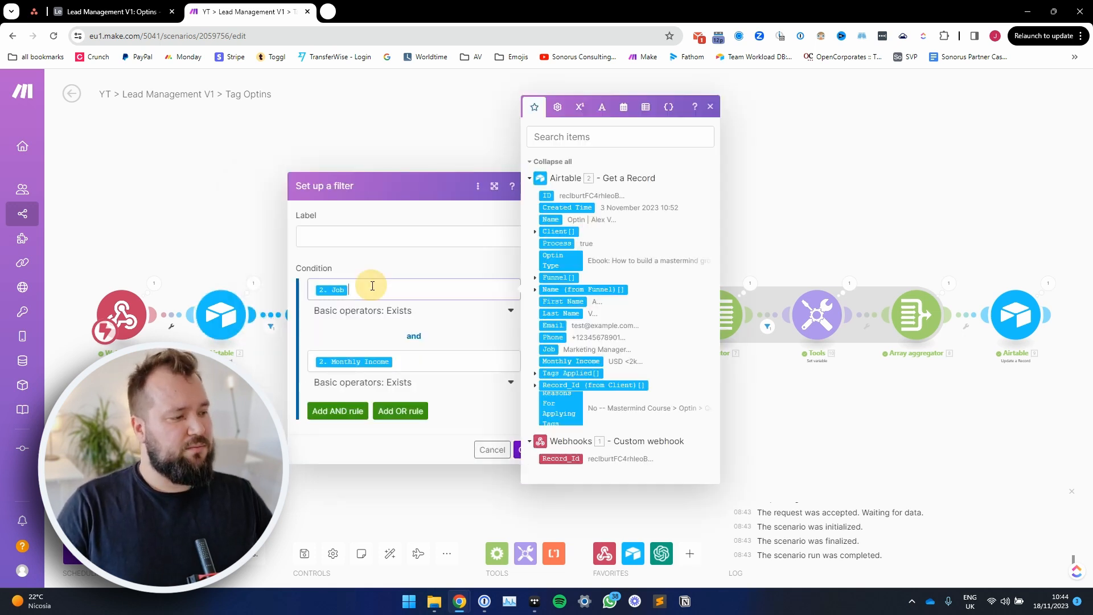
left_click(424, 361)
left_click(454, 263)
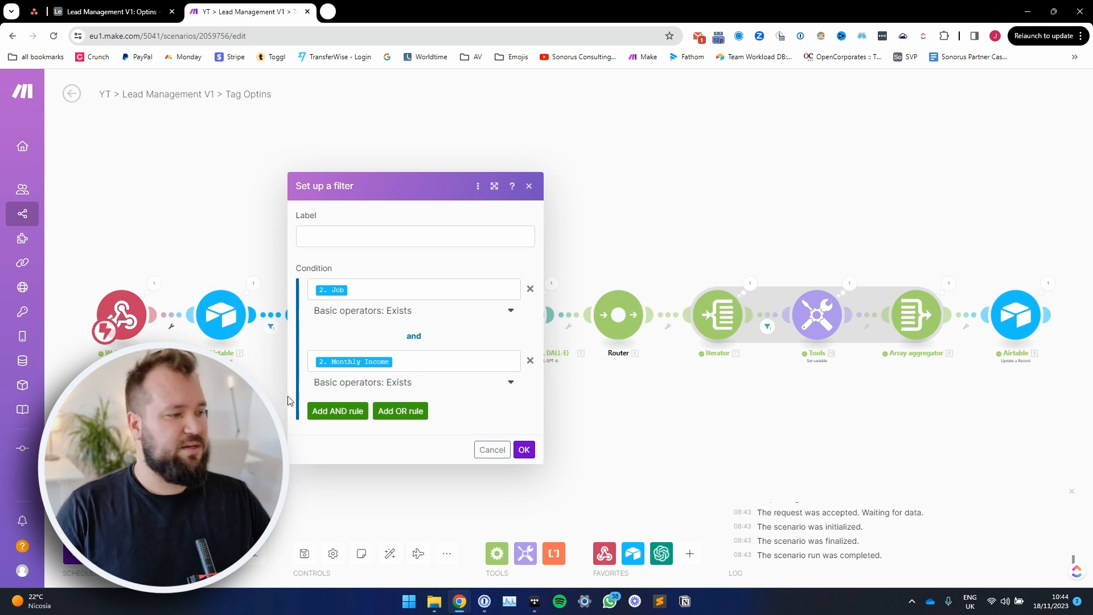
left_click(268, 388)
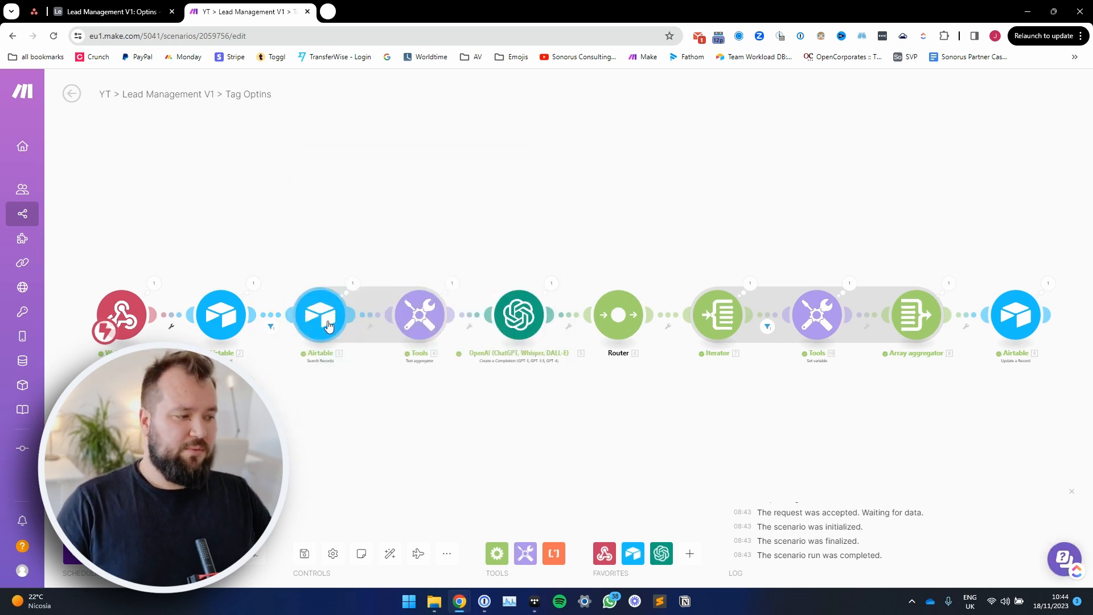
Step: Examine the Search Records module's formula that matches Name (from Related Funnel) in the Tags table to the optin's funnel name
left_click(329, 327)
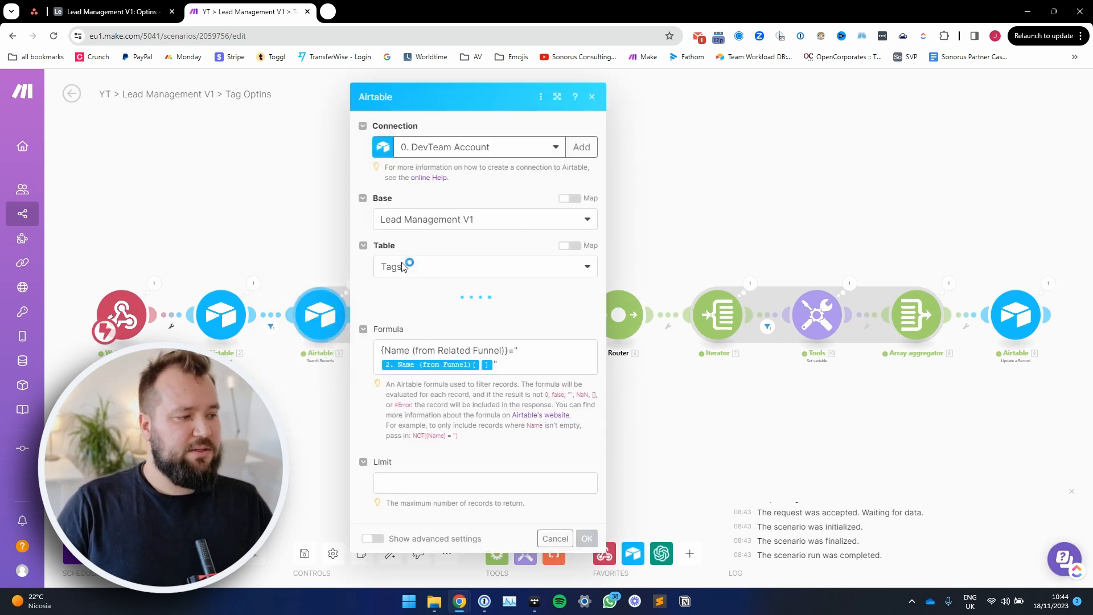
left_click(557, 96)
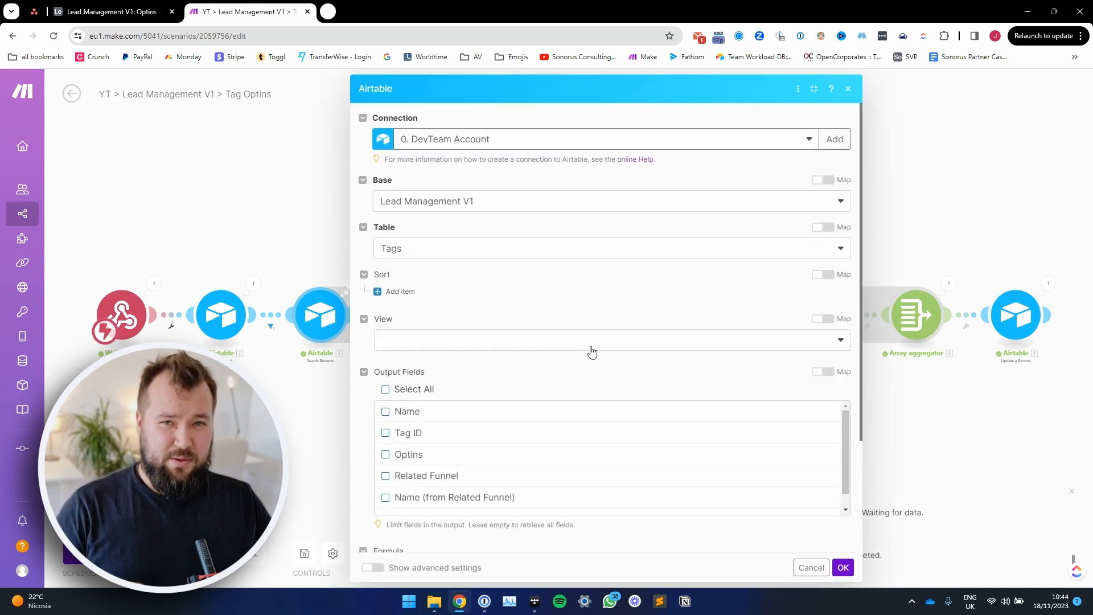
scroll(592, 352, "down", 3)
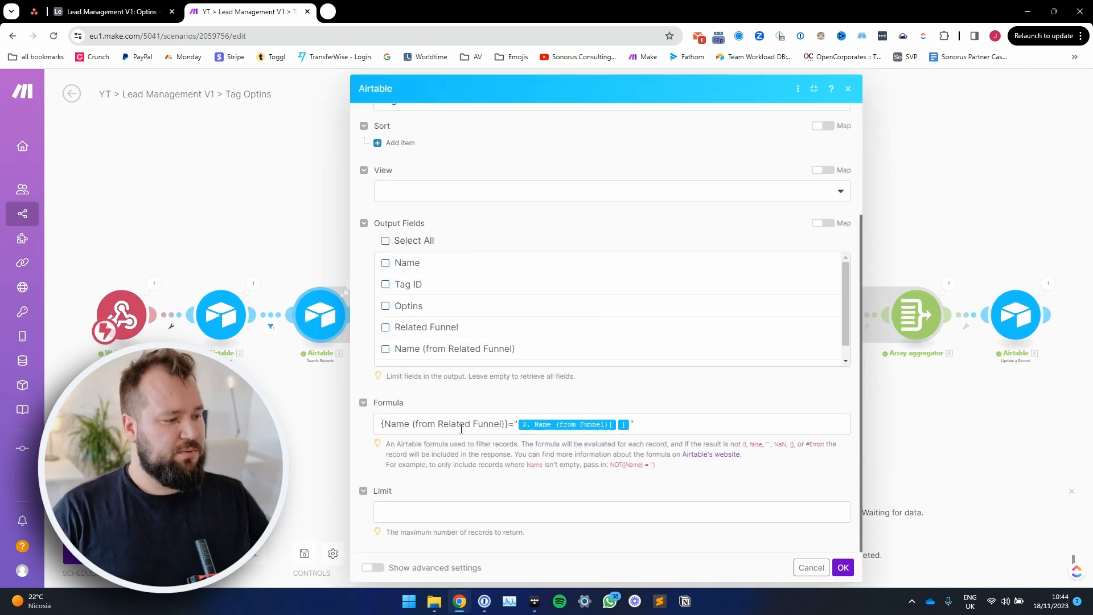
left_click_drag(386, 424, 503, 434)
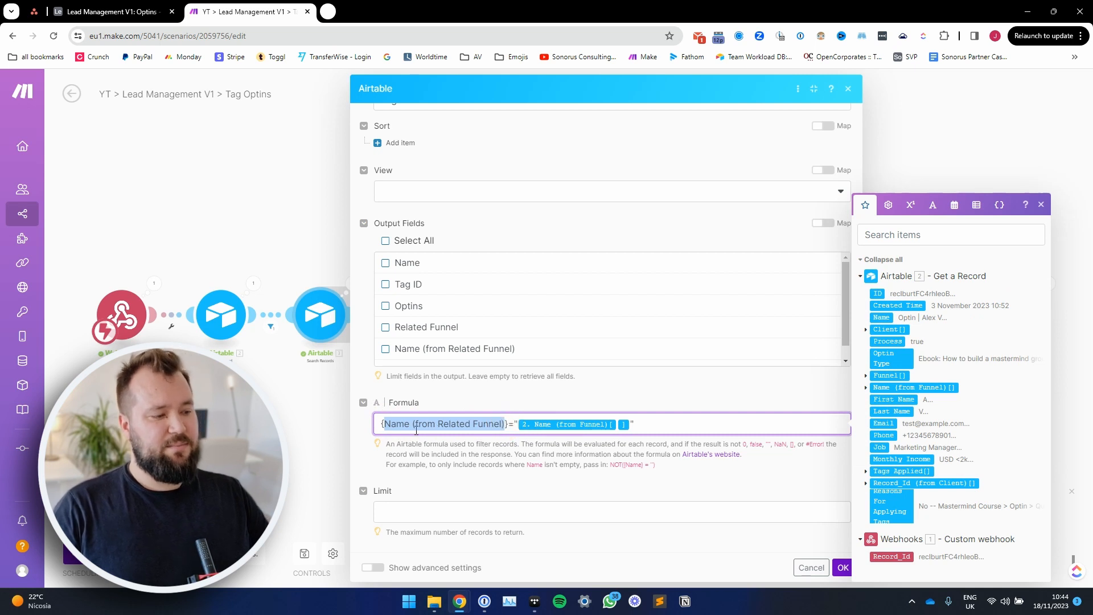
left_click(455, 421)
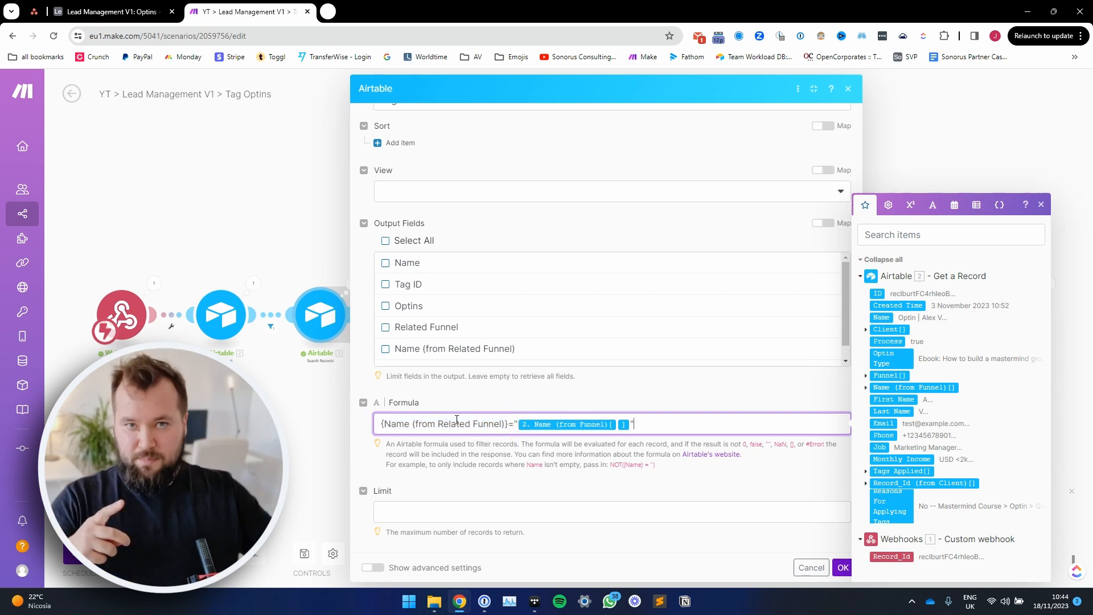
left_click_drag(384, 424, 508, 426)
left_click(504, 425)
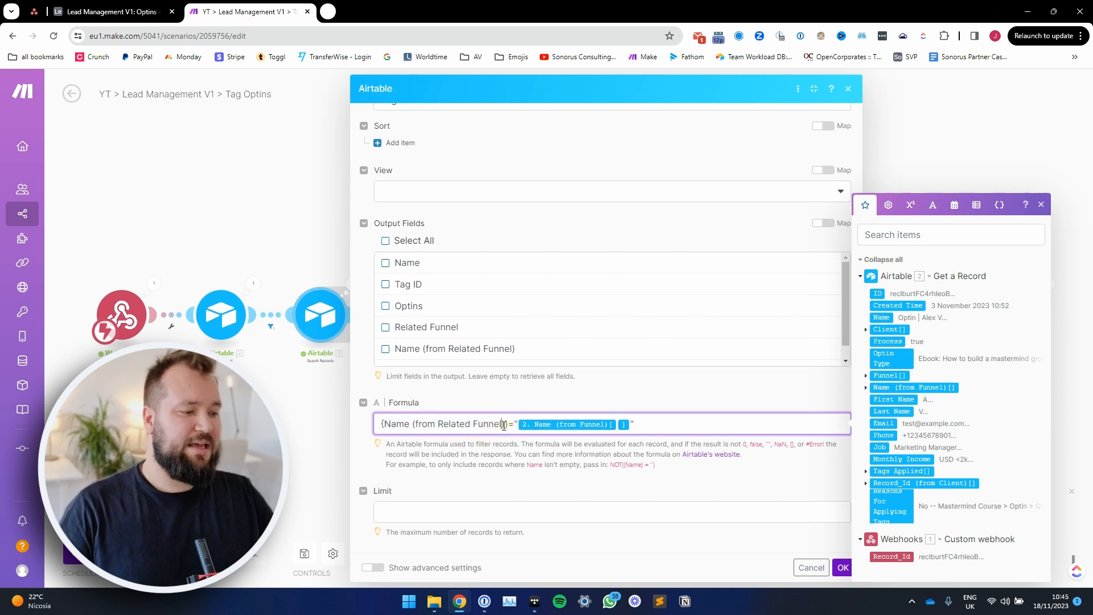
left_click_drag(511, 424, 605, 427)
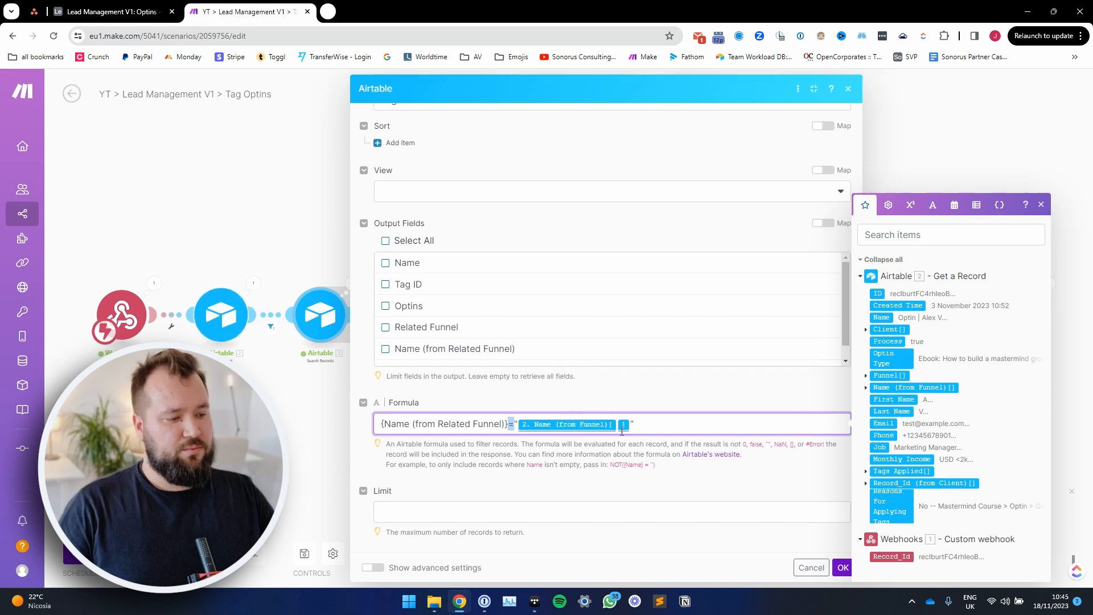
left_click(326, 461)
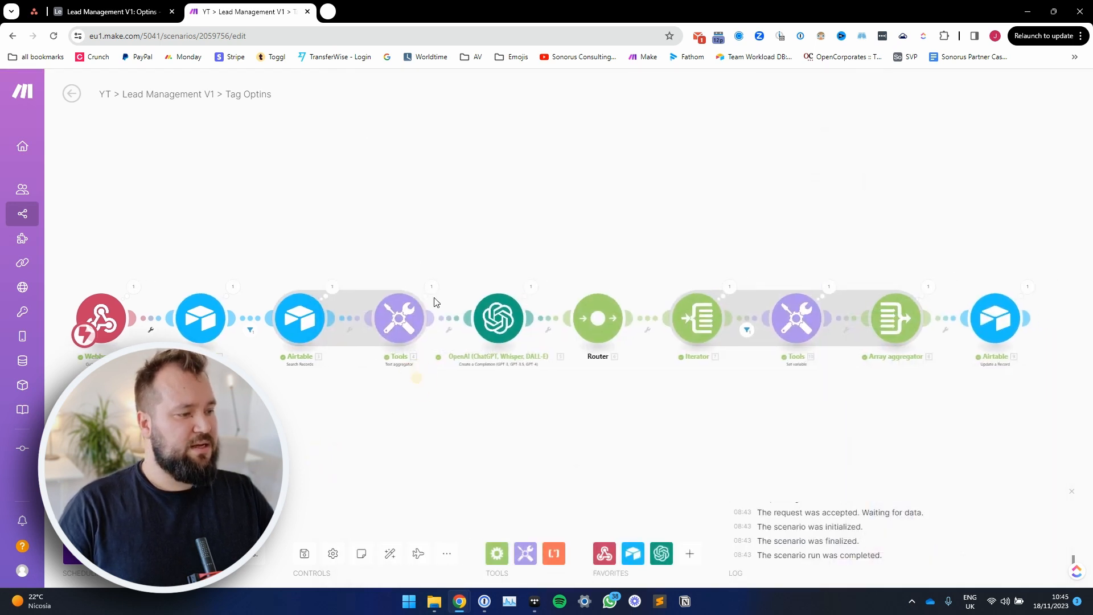
Step: Review the text aggregator's source module, separator and Text template combining each tag's name, IDs, related funnel and AI Logic criteria
left_click(393, 317)
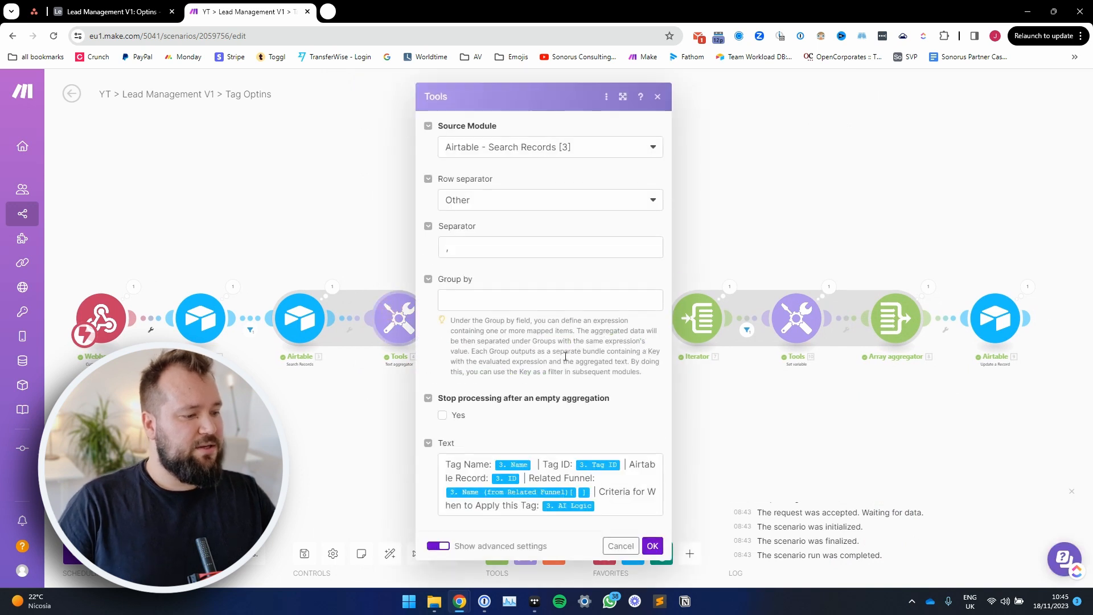
left_click(623, 96)
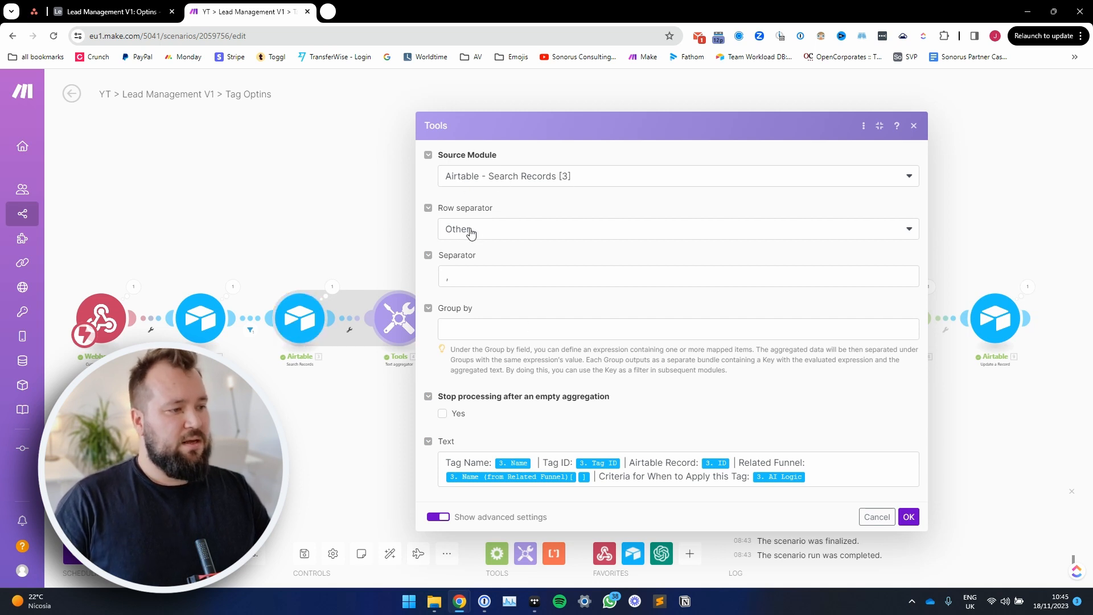
double_click(471, 277)
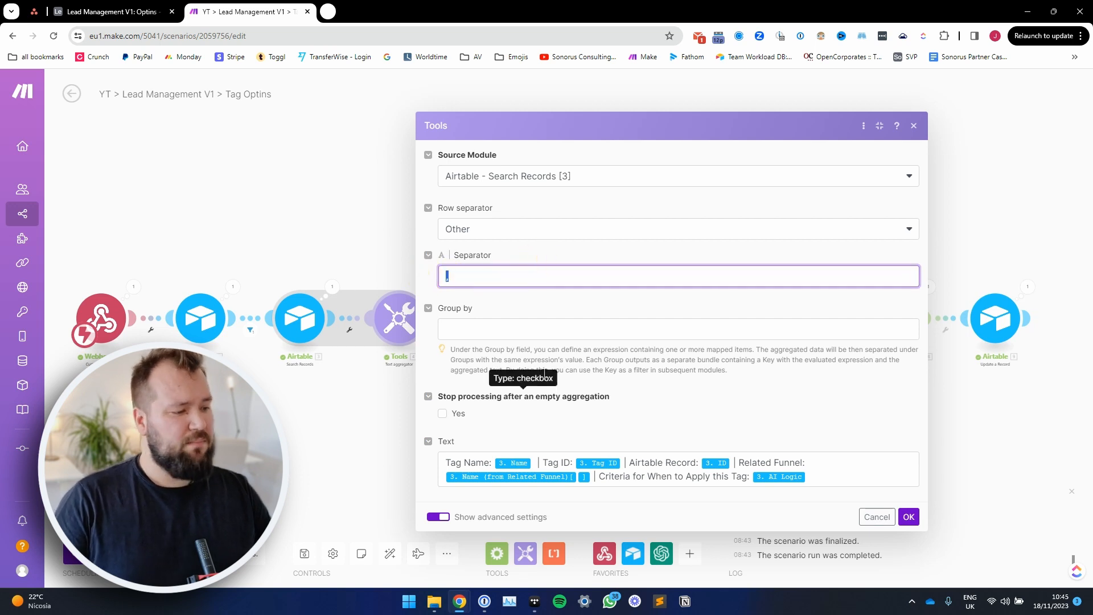
left_click(565, 384)
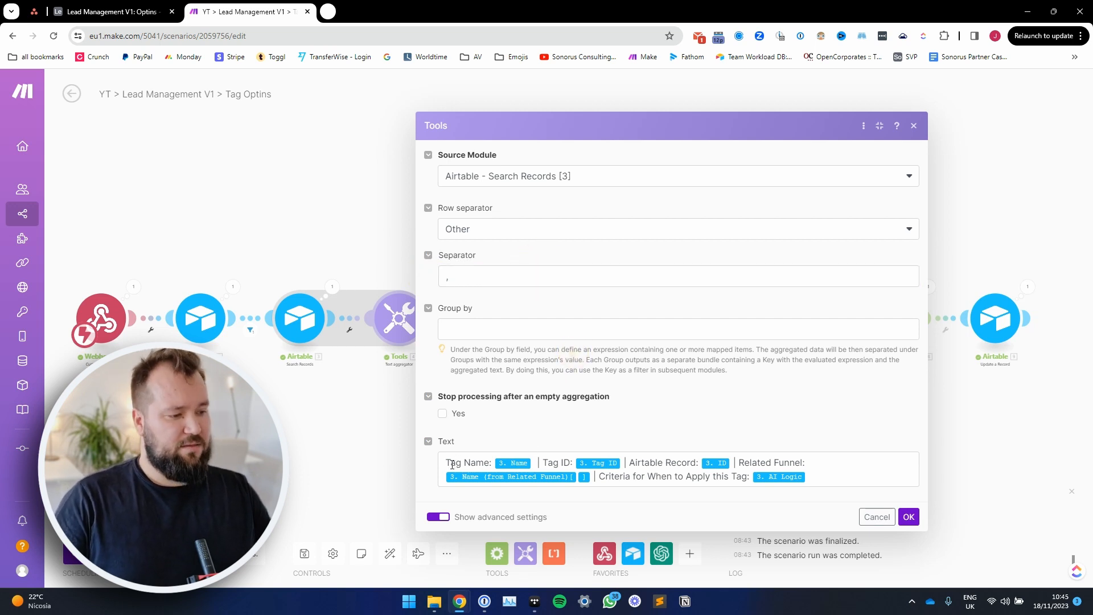
left_click_drag(450, 464, 506, 459)
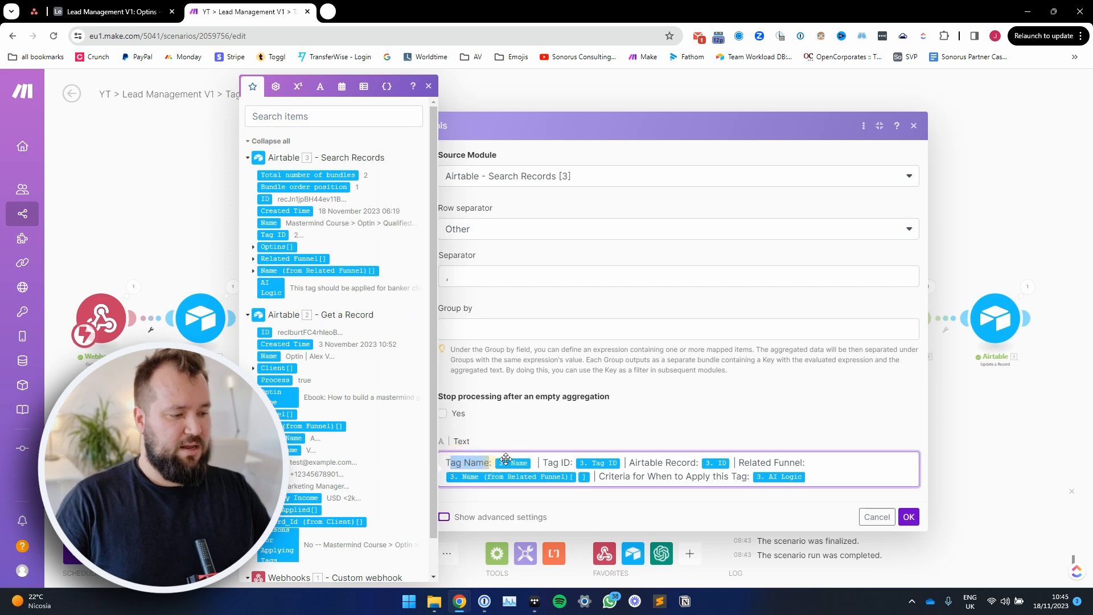
left_click(535, 463)
left_click_drag(541, 463, 731, 463)
left_click(730, 462)
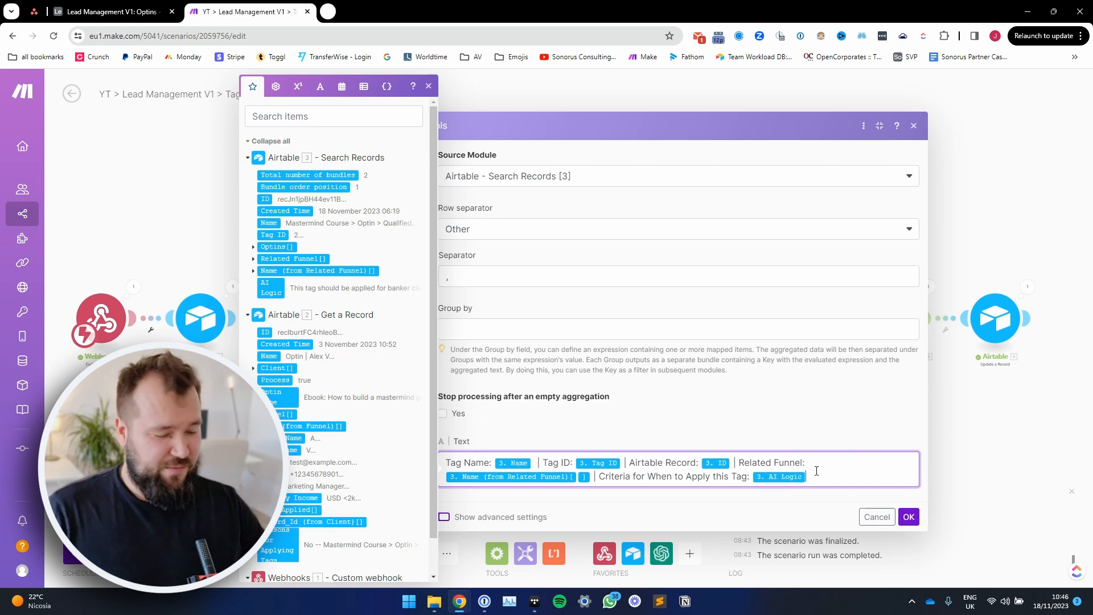
Step: Close the text aggregator and review the OpenAI module's connection, method and GPT model selection without changing them
left_click(909, 517)
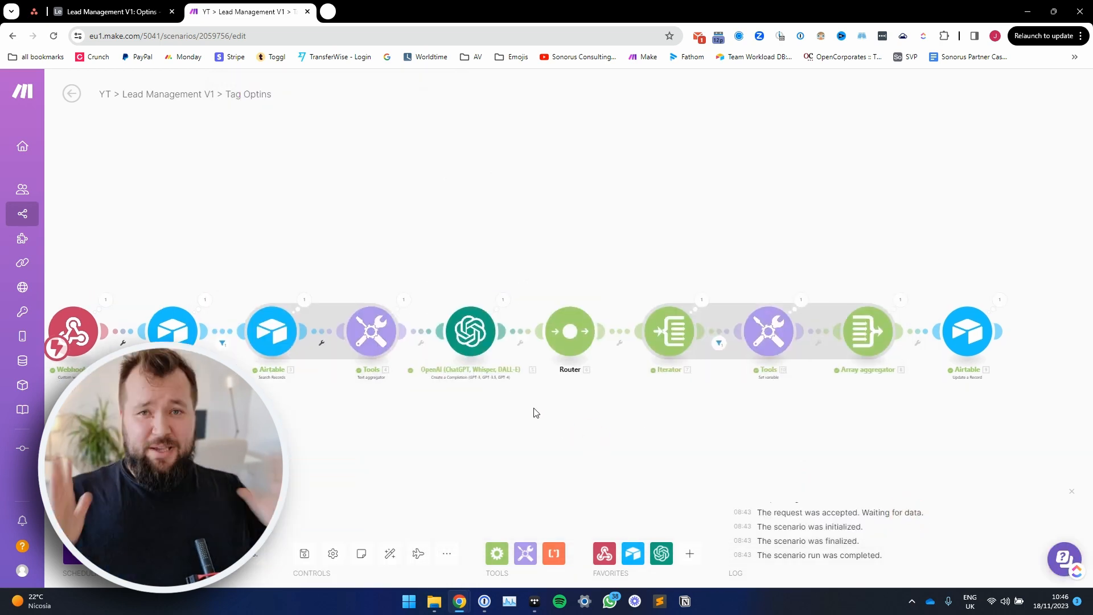
left_click(470, 331)
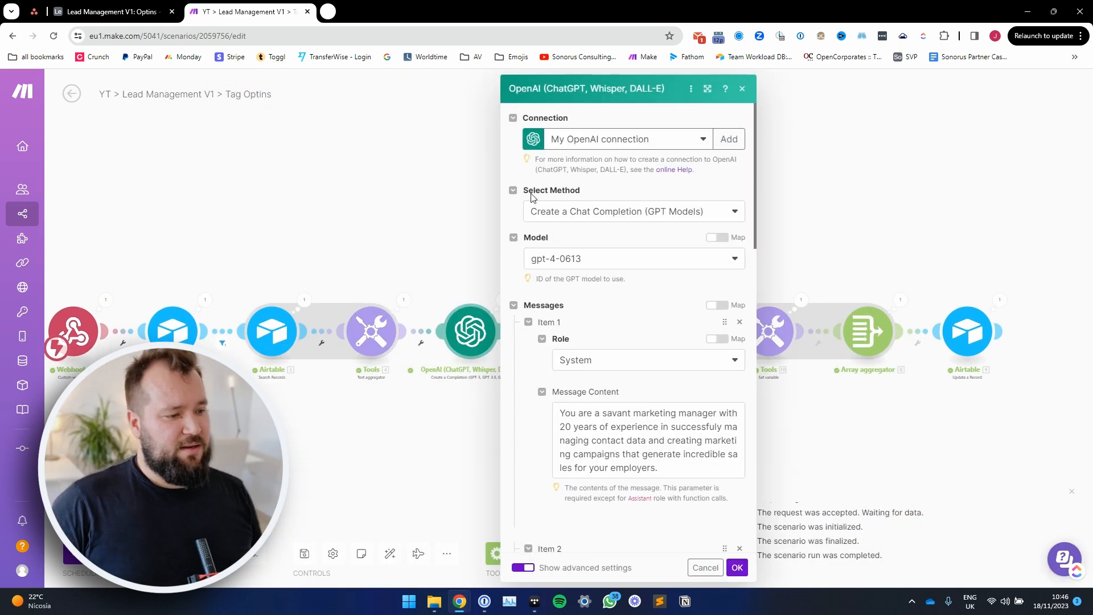
left_click(672, 90)
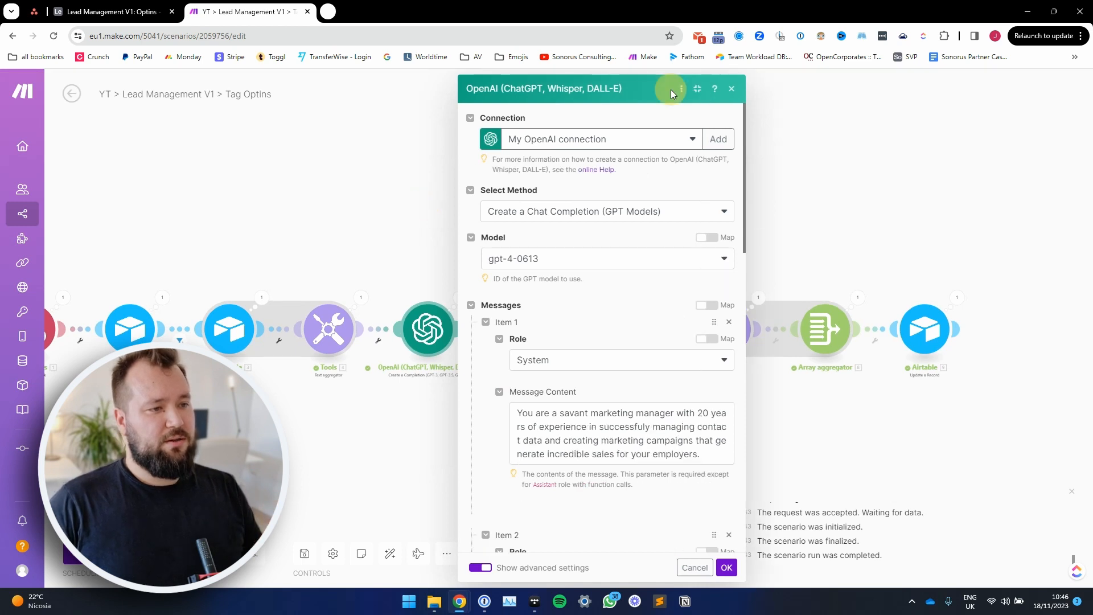
scroll(683, 319, "down", 1)
scroll(669, 302, "up", 1)
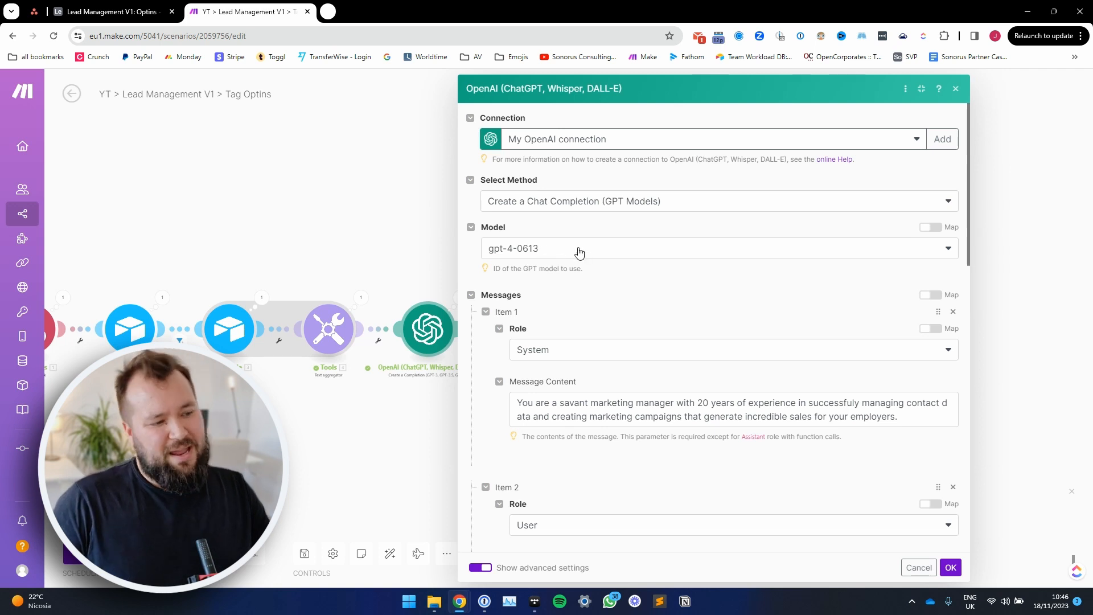
left_click(560, 250)
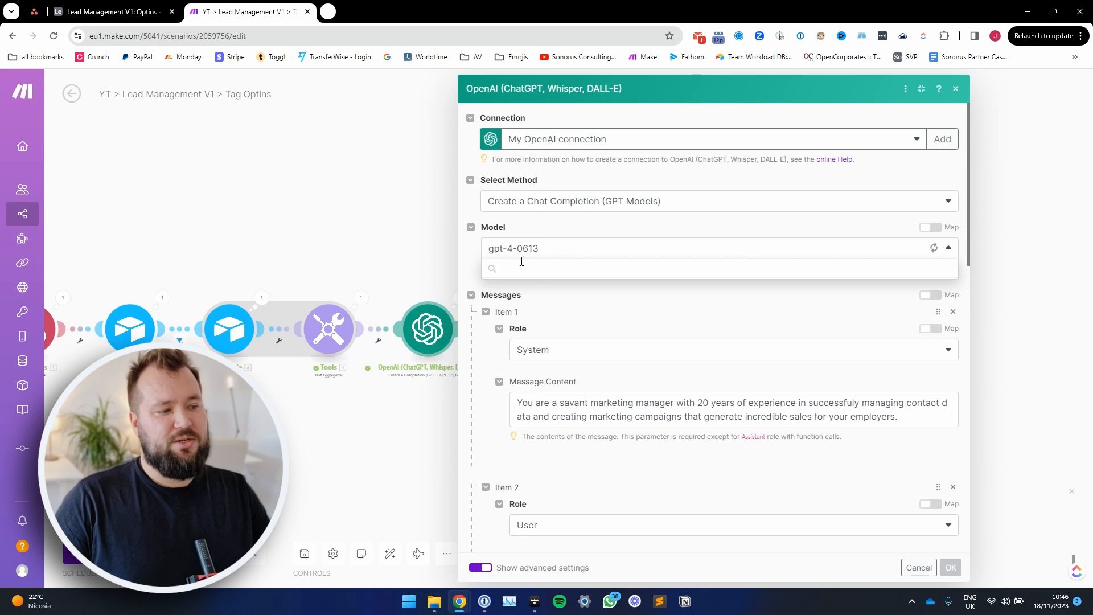
left_click(684, 228)
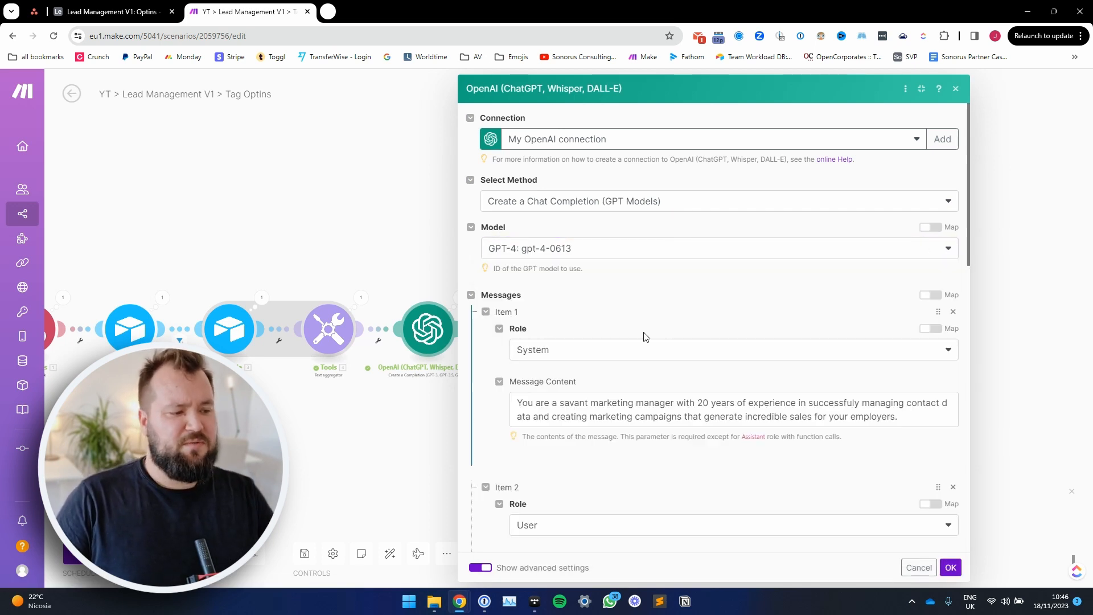
Step: Read the System role message that casts the model as an experienced marketing manager
scroll(591, 319, "down", 2)
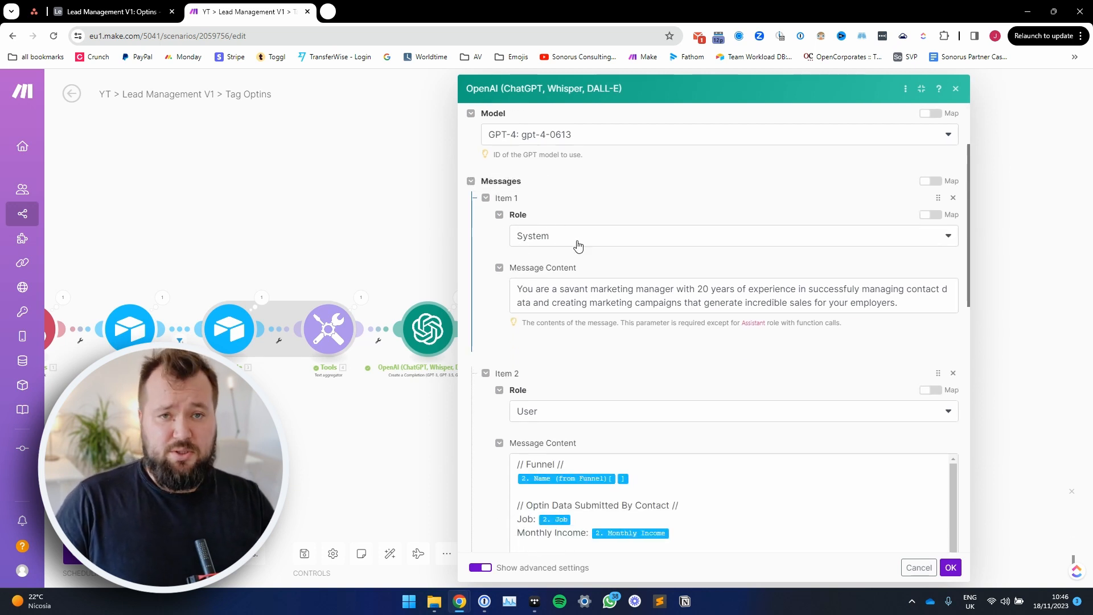
left_click_drag(524, 291, 899, 302)
left_click(904, 302)
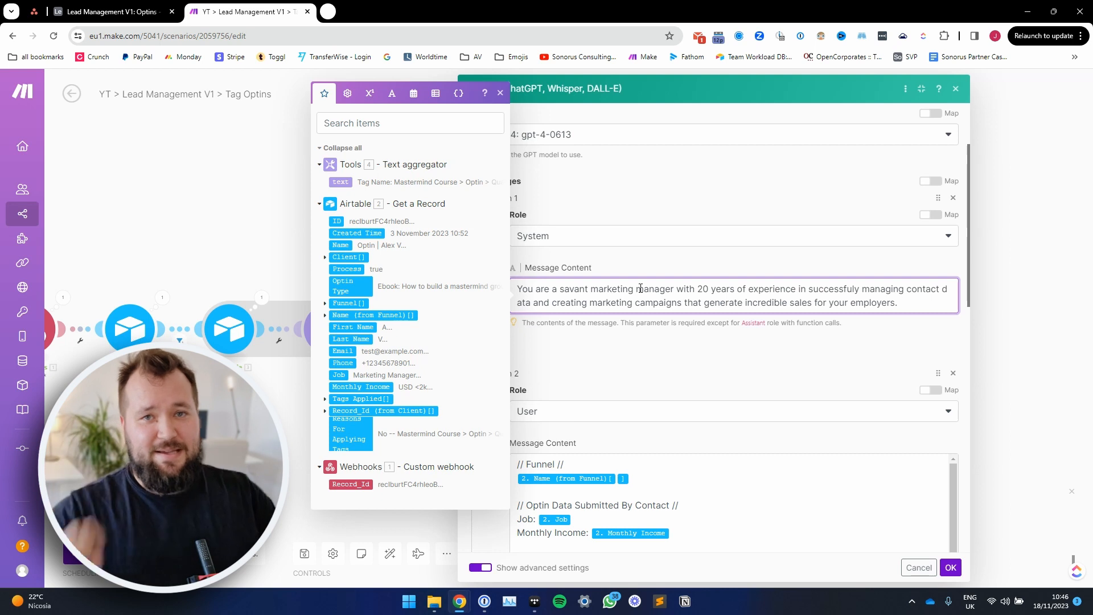
left_click_drag(613, 289, 731, 291)
left_click(768, 291)
left_click(826, 301)
key("ctrl+a")
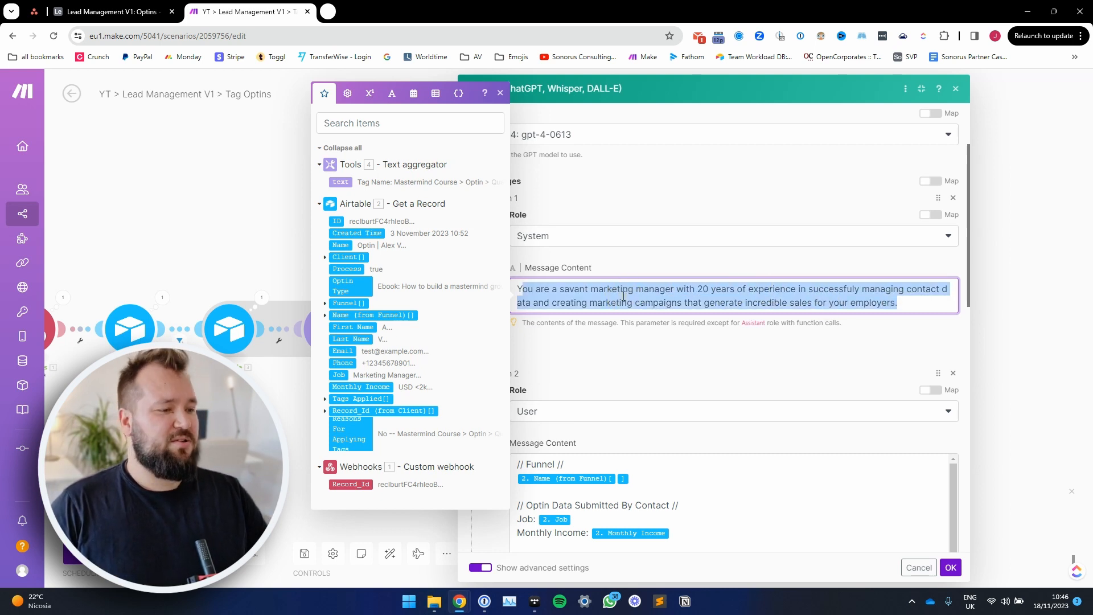
left_click(634, 289)
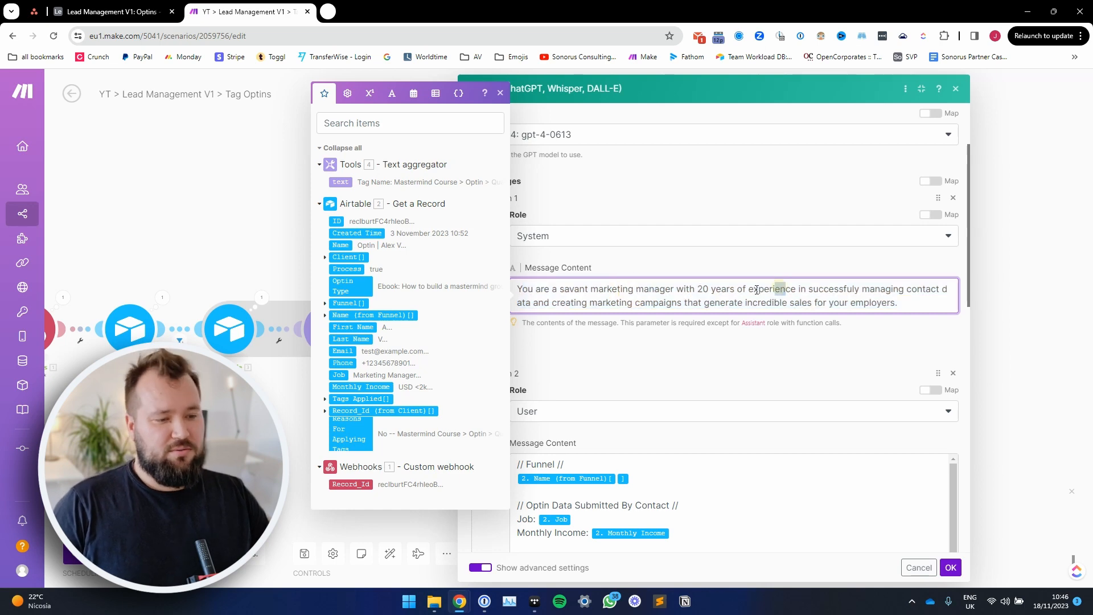
left_click_drag(786, 289, 714, 289)
left_click(891, 330)
Step: Review the User message's Funnel and Optin Data sections with their mapped funnel name, Job and Monthly Income values
scroll(842, 317, "down", 3)
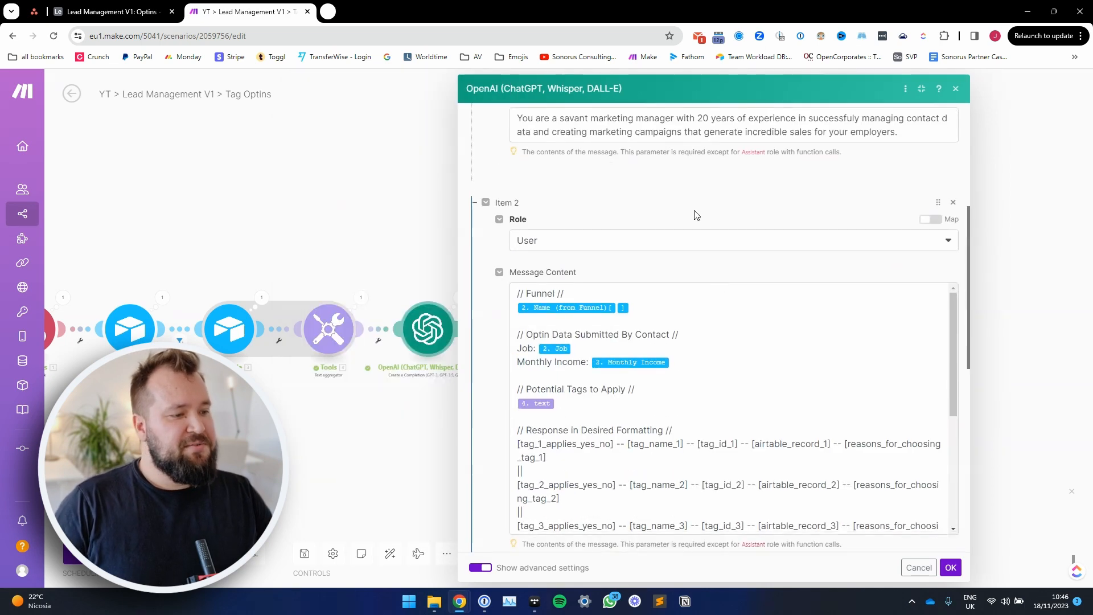
scroll(626, 219, "down", 1)
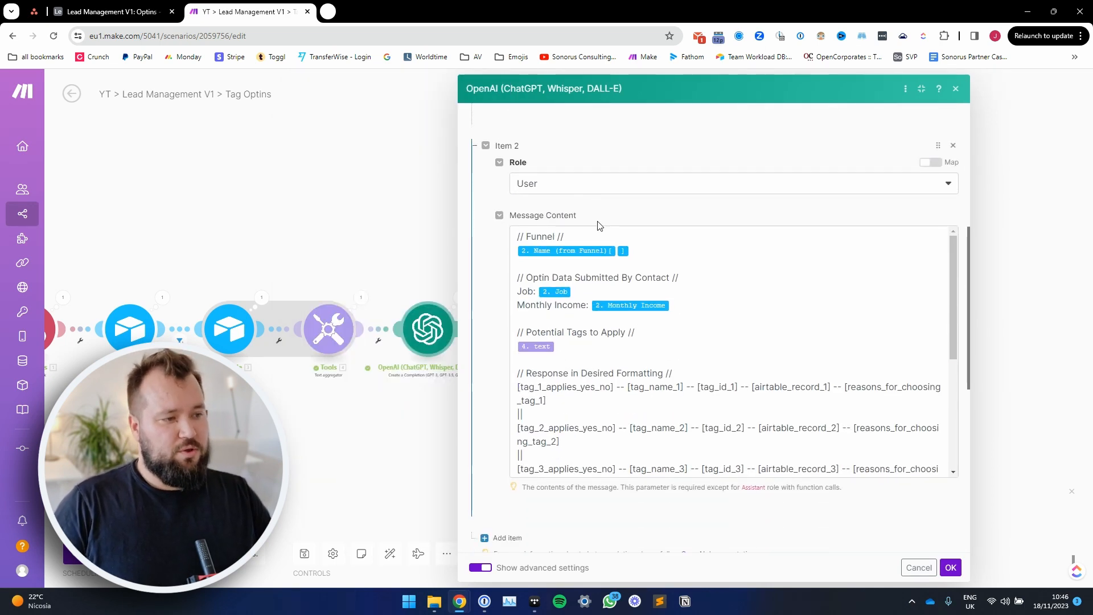
scroll(604, 222, "down", 1)
scroll(678, 208, "up", 1)
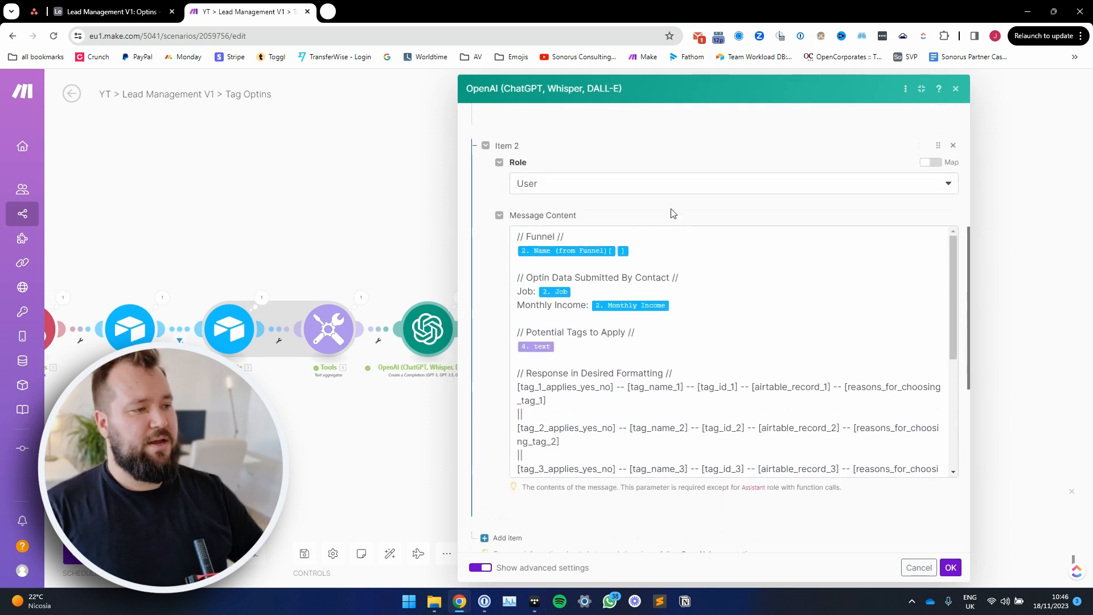
left_click(539, 237)
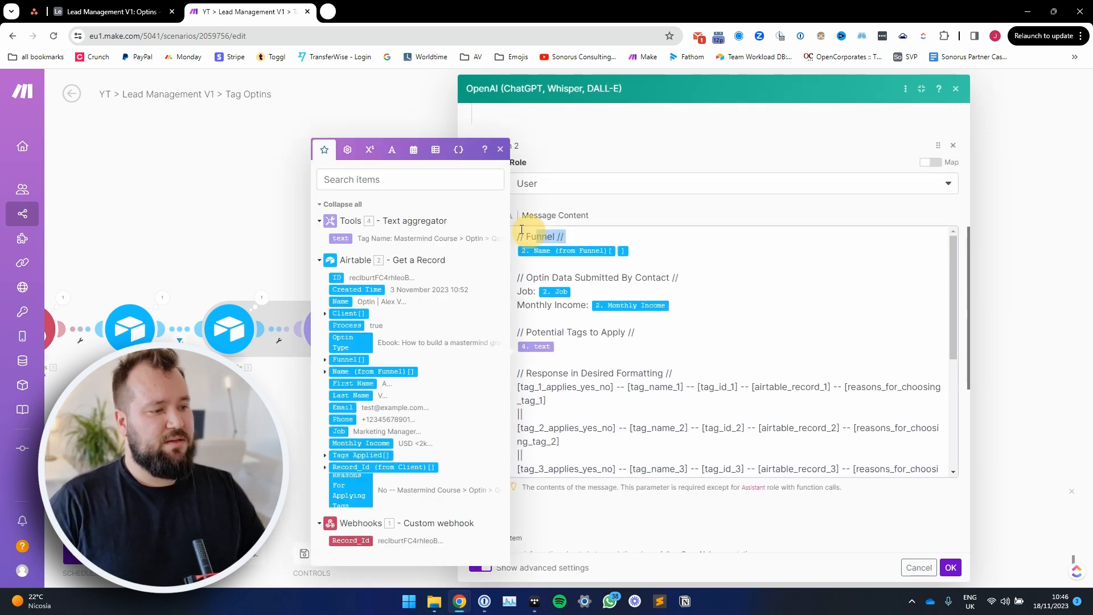
left_click(643, 251)
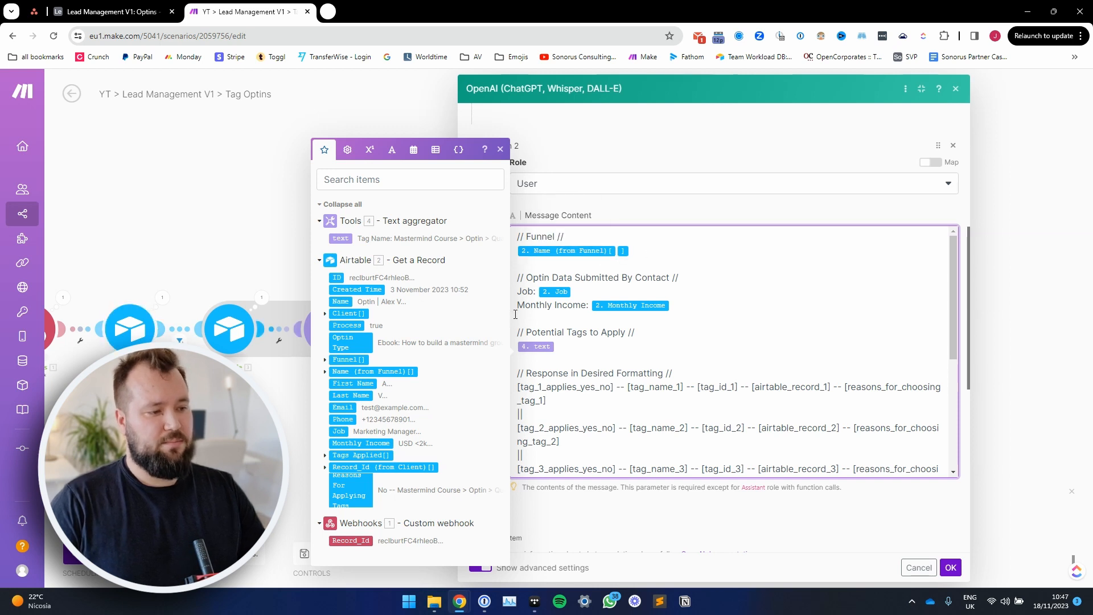
left_click_drag(526, 278, 695, 289)
left_click(534, 291)
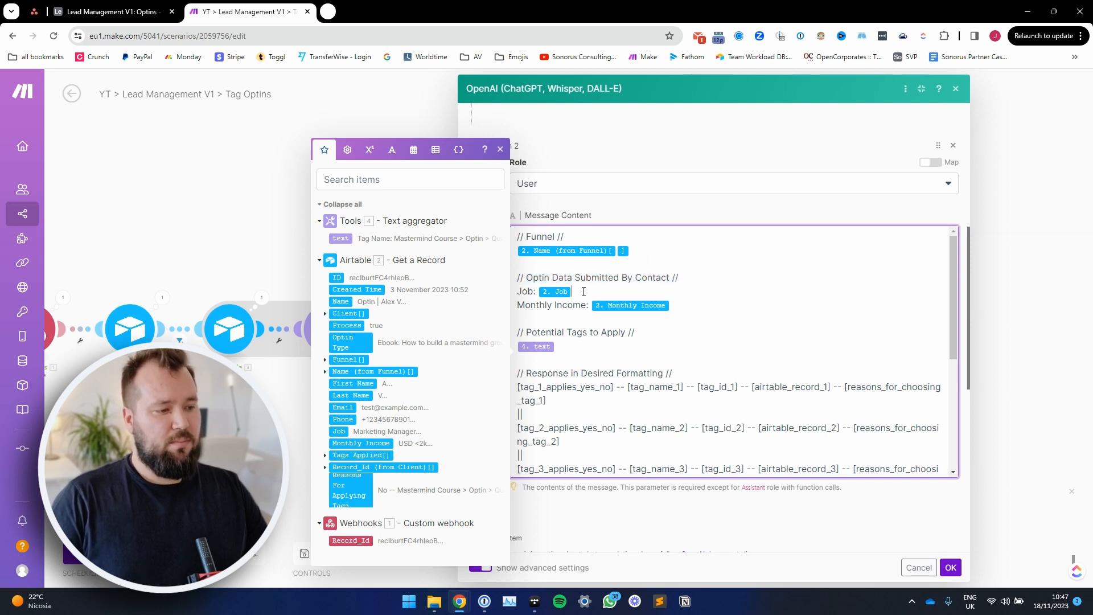
left_click(684, 303)
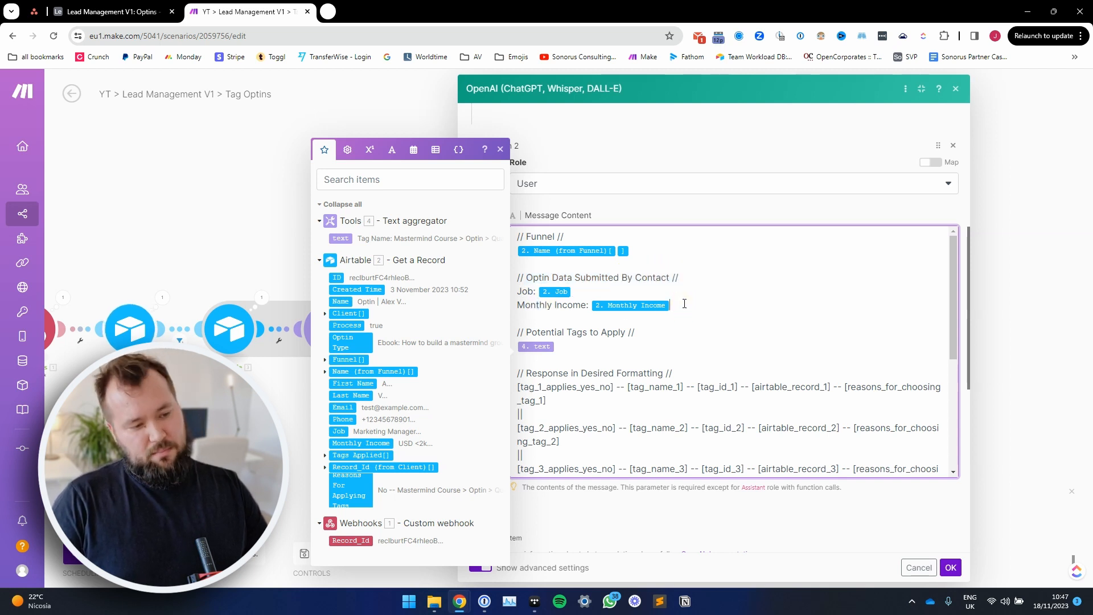
Step: Review the Potential Tags to Apply section of the User message, including its mapped text aggregator output
left_click(577, 334)
left_click_drag(517, 333, 614, 344)
scroll(615, 344, "down", 1)
left_click(575, 292)
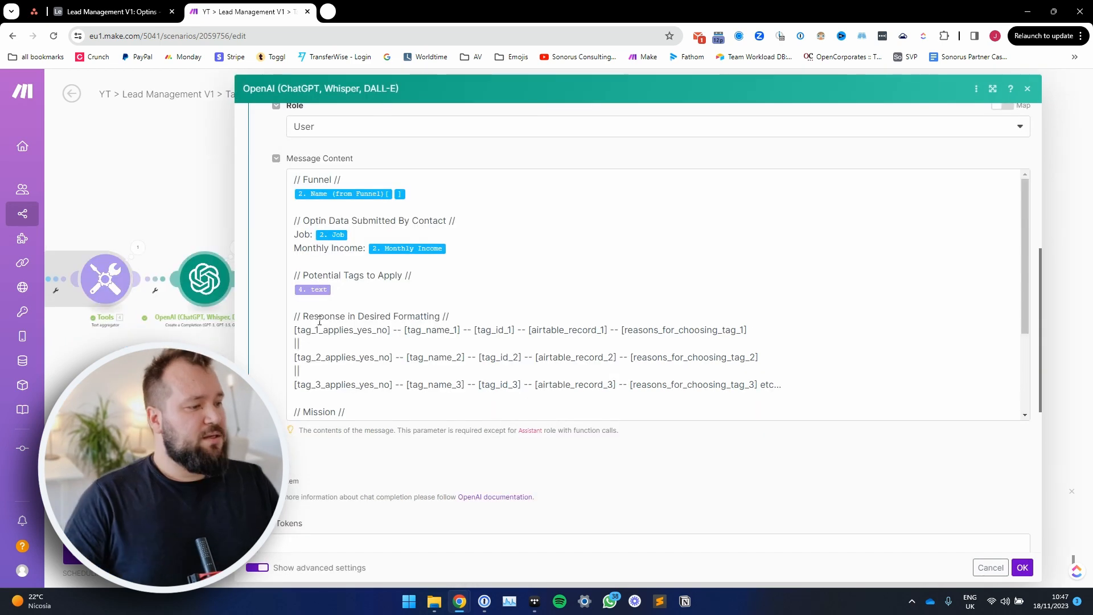
Step: Enlarge the OpenAI settings and examine the desired response formatting, including the fields per tag and the double-pipe separators
left_click_drag(319, 319, 407, 320)
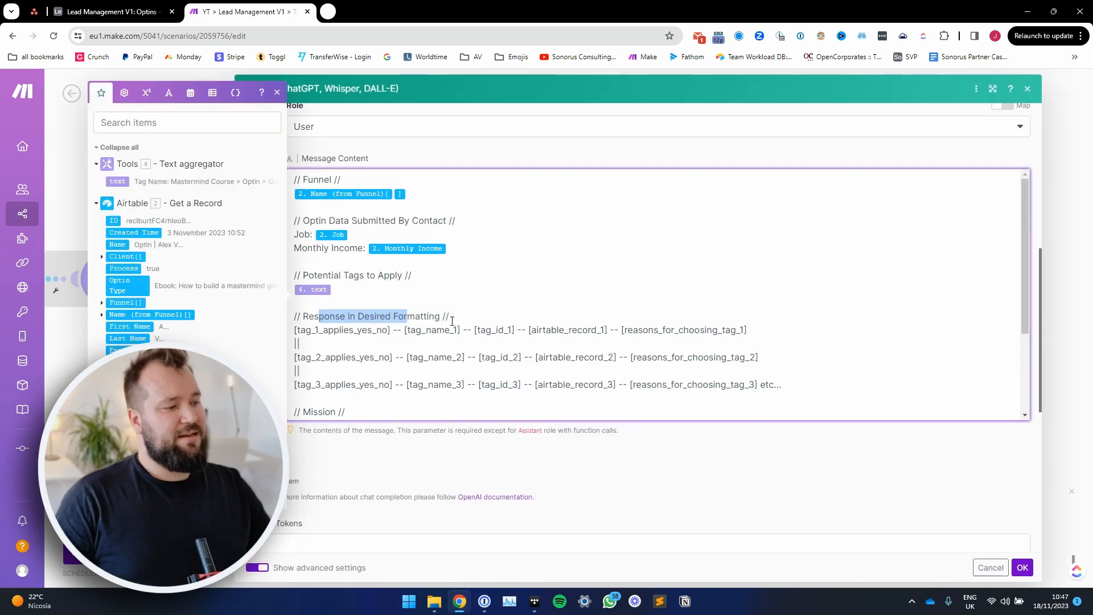
left_click(462, 319)
left_click_drag(296, 330, 625, 330)
left_click(395, 330)
left_click(404, 330)
left_click(467, 331)
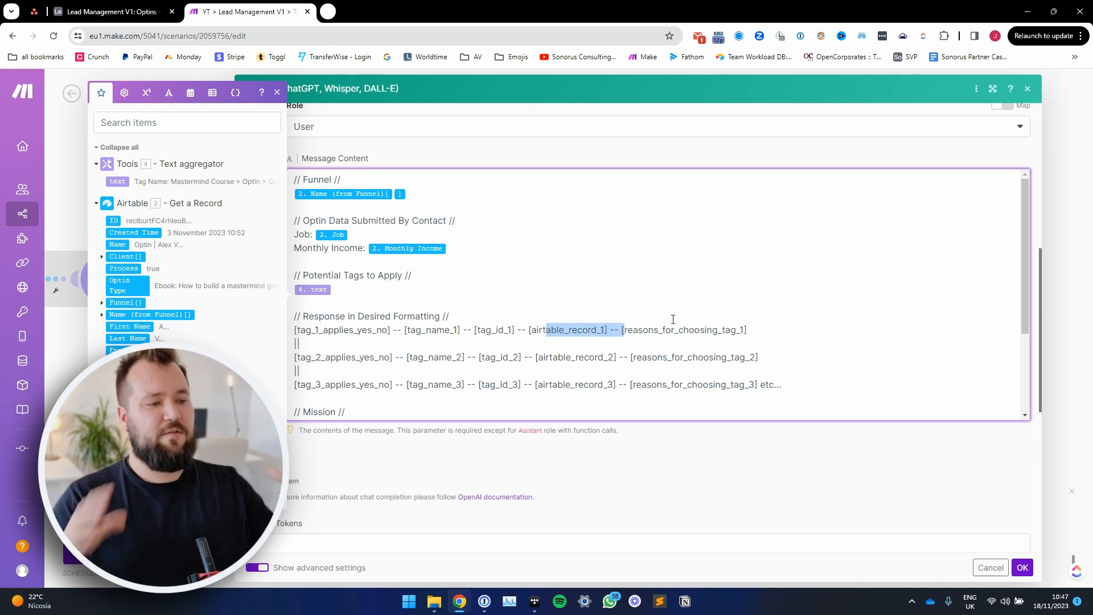
scroll(398, 256, "down", 2)
left_click(298, 223)
double_click(298, 220)
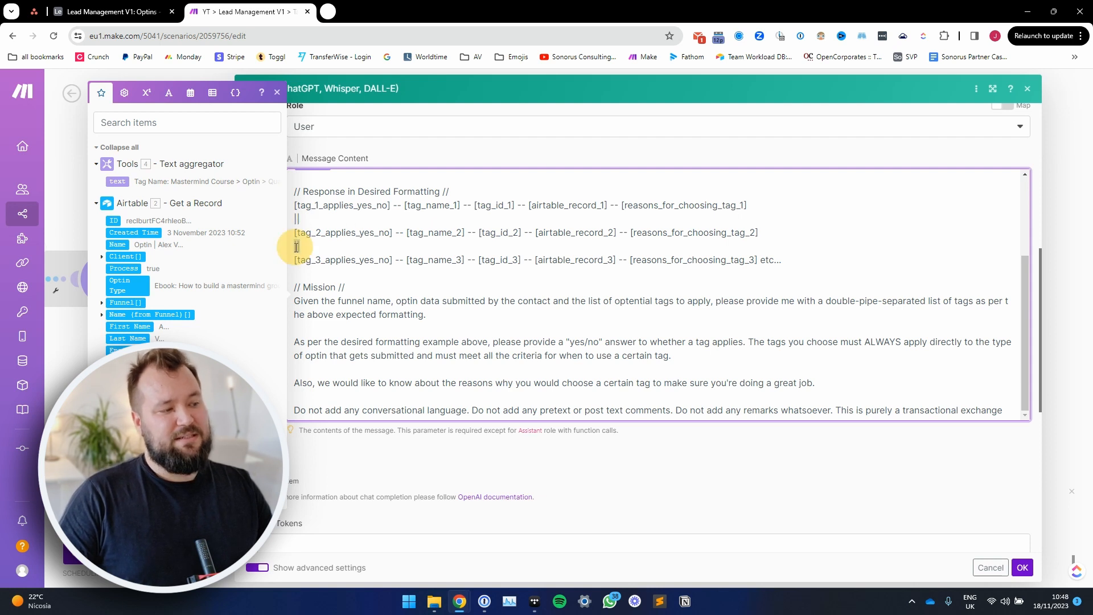
left_click_drag(306, 205, 288, 215)
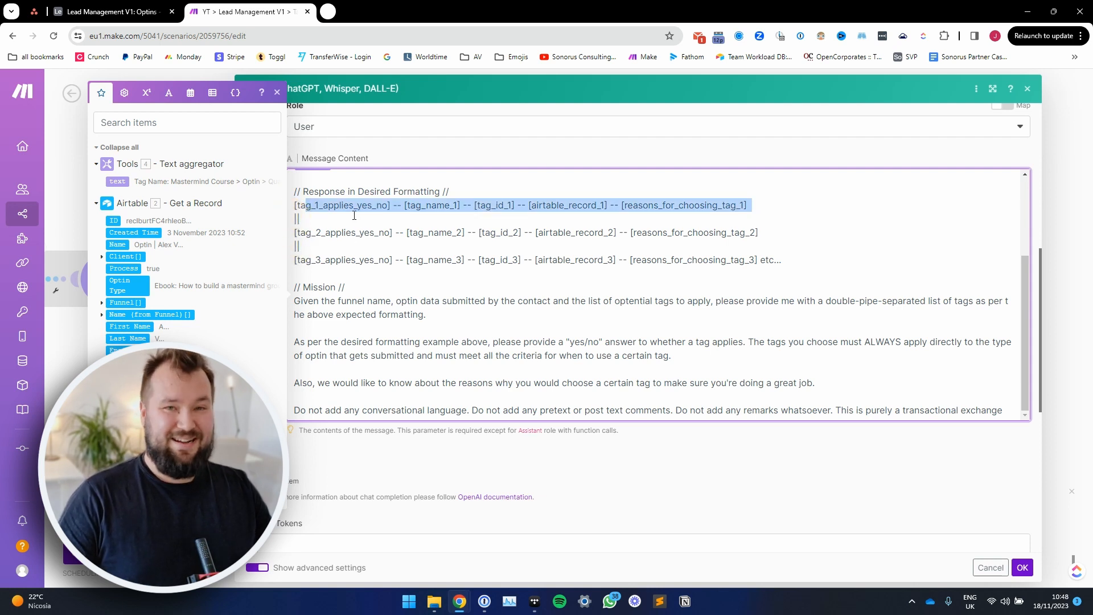
Step: Read the Mission section's opening instruction requesting a double-pipe-separated list of tags in the expected formatting
left_click(374, 282)
left_click_drag(358, 287, 310, 287)
left_click(330, 301)
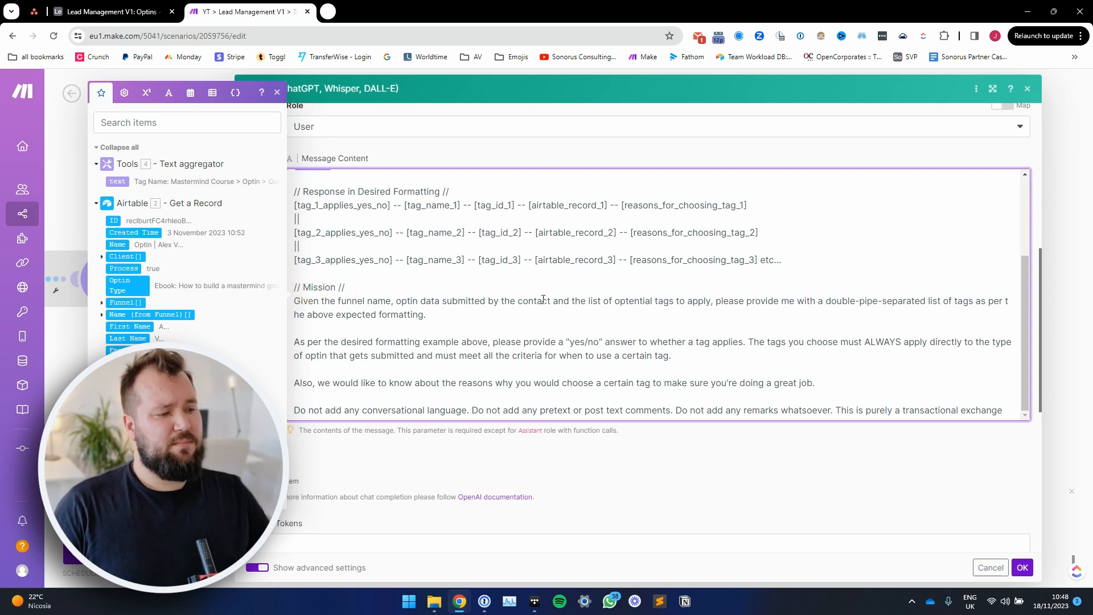
left_click_drag(830, 305, 946, 302)
left_click(964, 302)
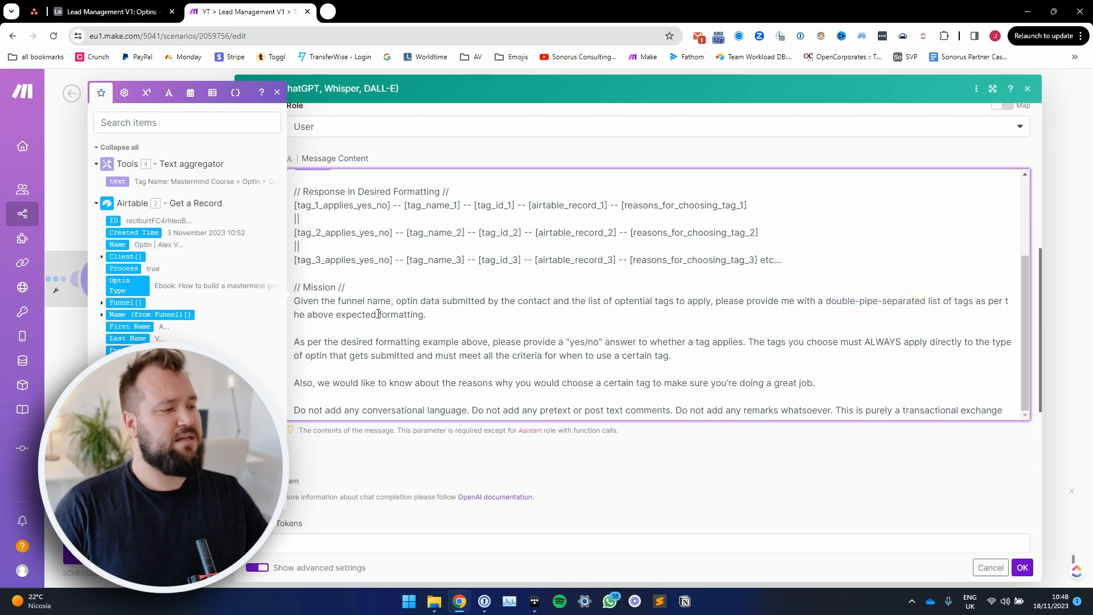
left_click_drag(306, 317, 438, 319)
left_click(446, 334)
Step: Read the Mission instructions on yes/no answers, meeting all tag criteria, and giving reasons for choosing a tag
scroll(441, 331, "down", 2)
left_click_drag(378, 229, 661, 241)
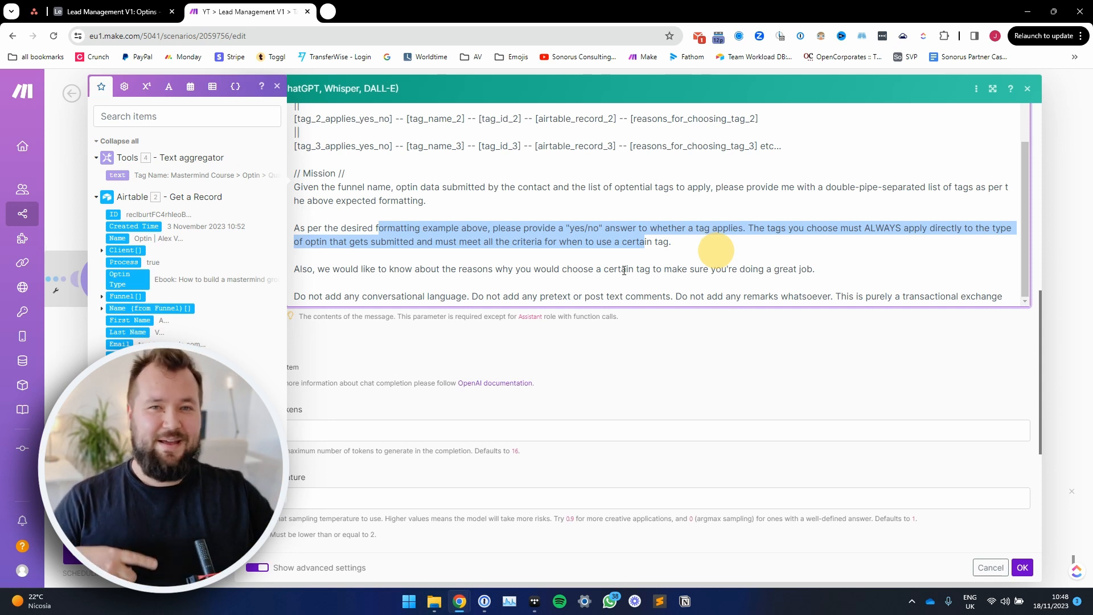
left_click_drag(352, 270, 685, 275)
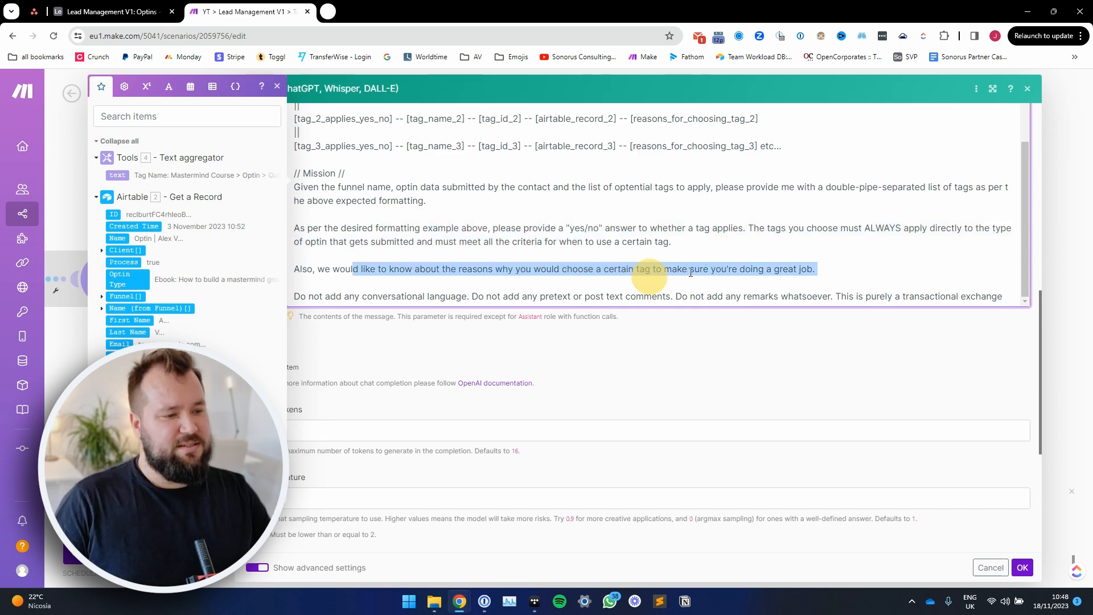
left_click(691, 273)
left_click_drag(817, 271, 477, 265)
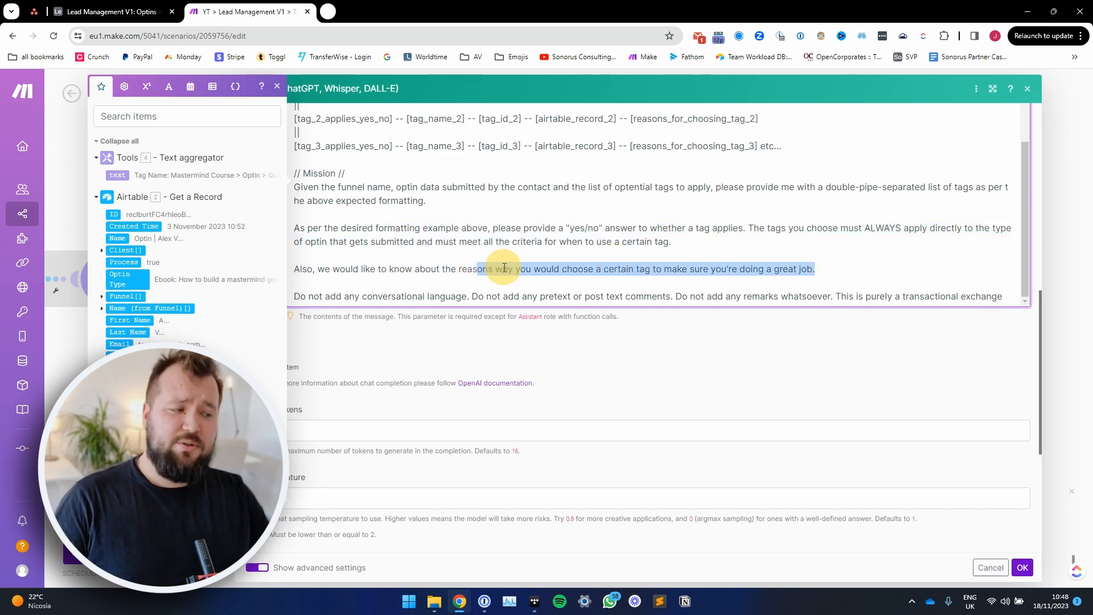
Step: Read the prompt's closing instructions that forbid conversational language, pretext or post text comments, and remarks
scroll(490, 279, "down", 2)
scroll(495, 288, "up", 1)
left_click(321, 239)
left_click_drag(295, 243, 479, 242)
left_click_drag(570, 244, 644, 243)
left_click_drag(769, 243, 876, 246)
left_click(942, 244)
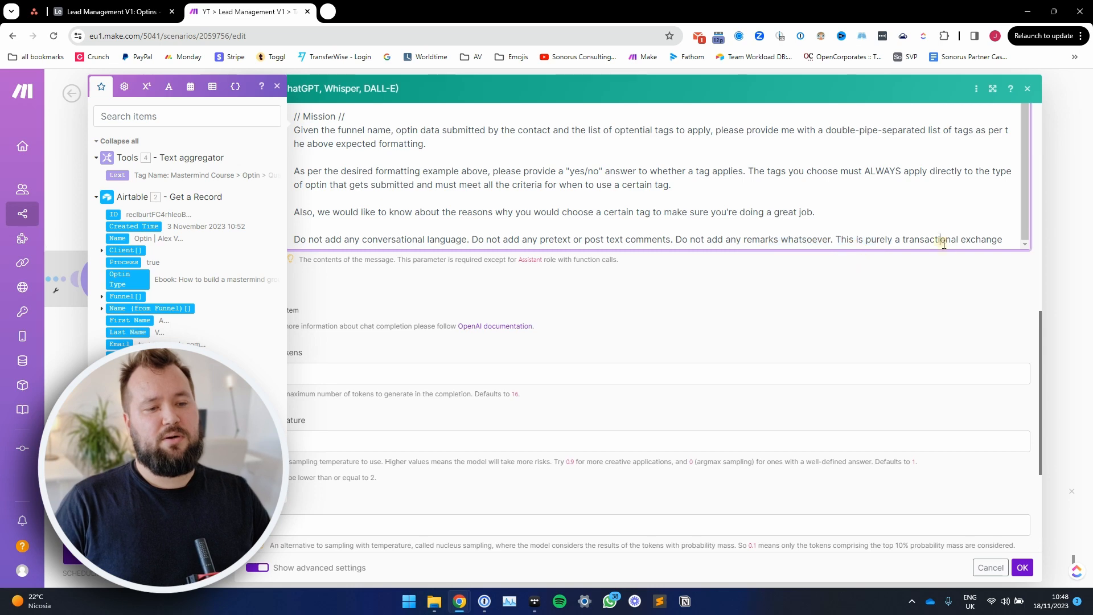
Step: Add a period after "This is purely a transactional exchange" at the end of the User message
scroll(996, 225, "down", 2)
scroll(996, 225, "up", 2)
left_click(1000, 238)
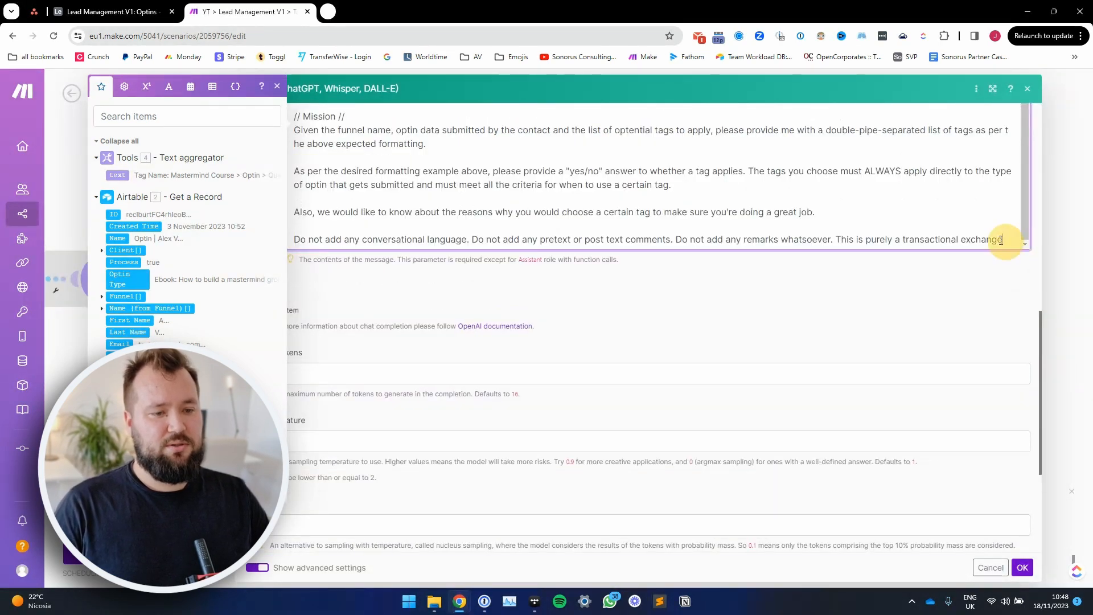
left_click(552, 334)
Step: Check the OpenAI module's Temperature setting and save the module's configuration
scroll(551, 334, "down", 2)
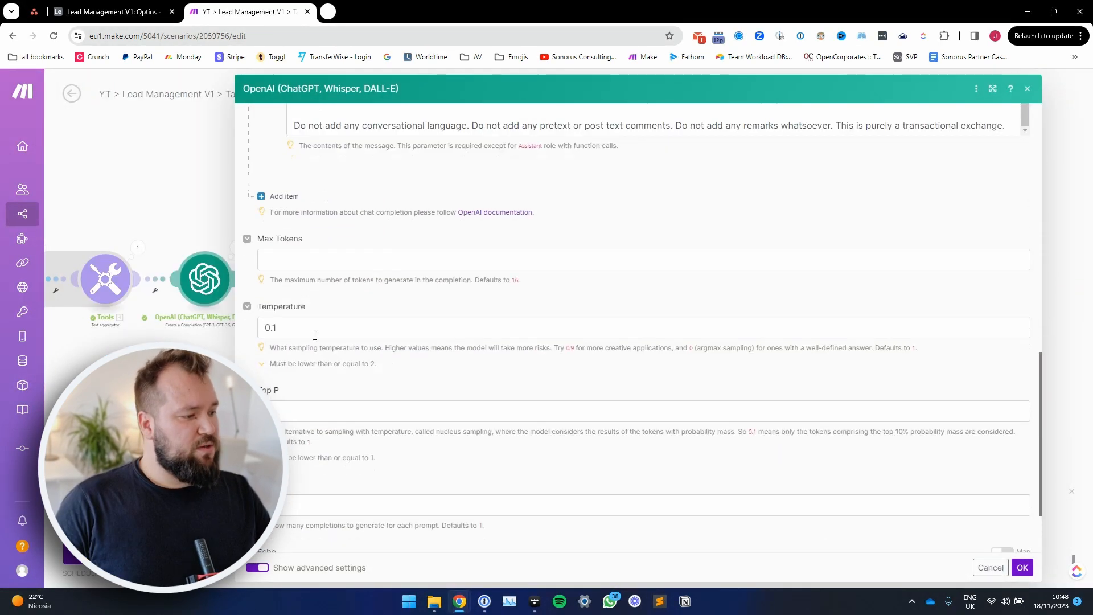
left_click(287, 329)
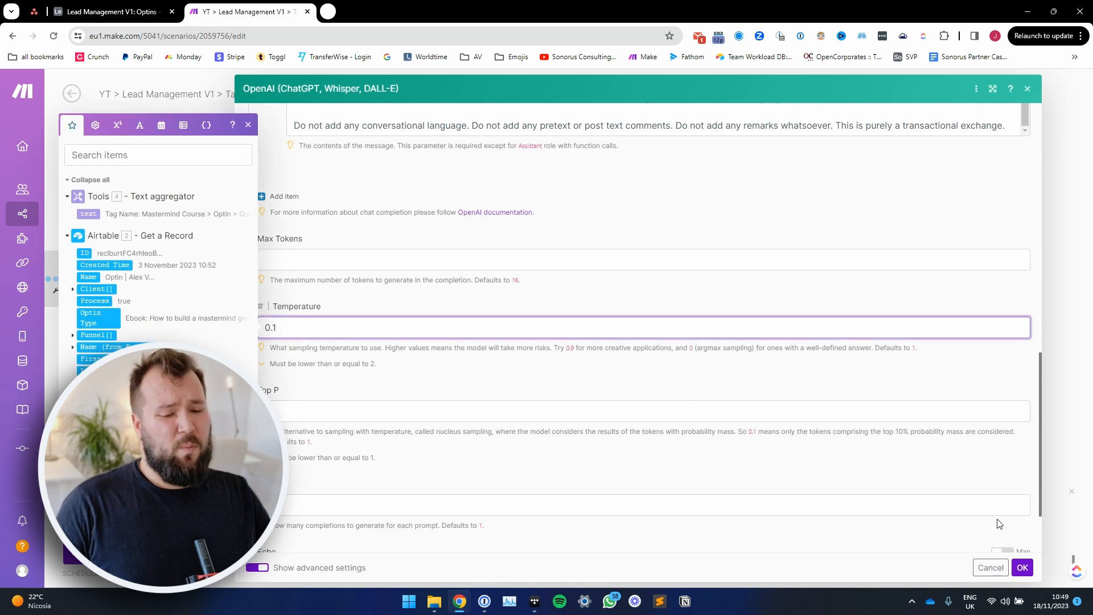
left_click(1024, 569)
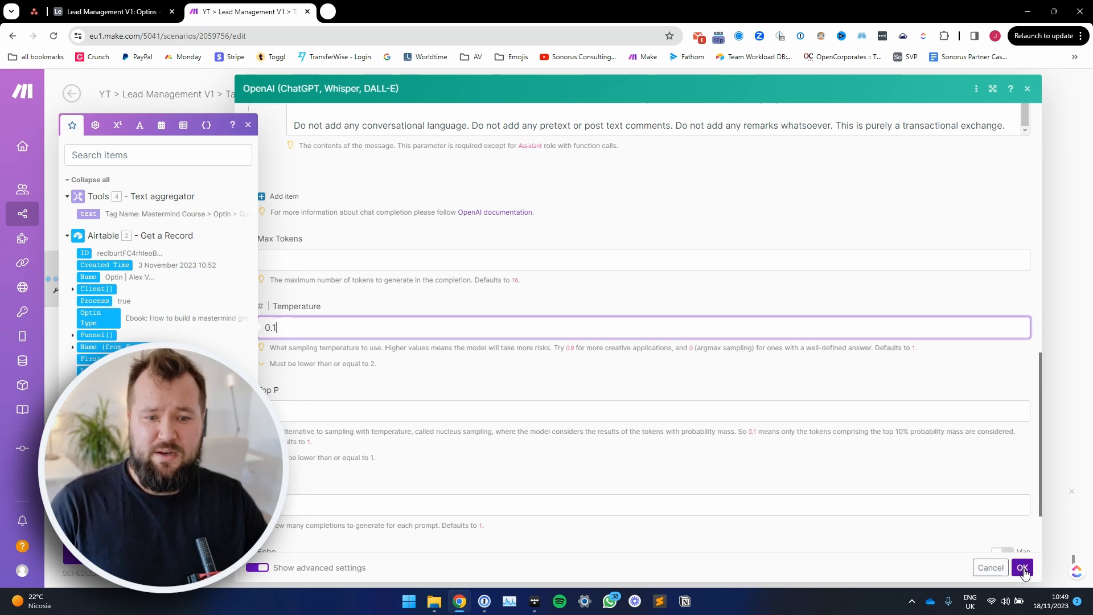
Step: Examine the Iterator's Array formula that splits the OpenAI message content at the double-pipe separator
left_click(425, 316)
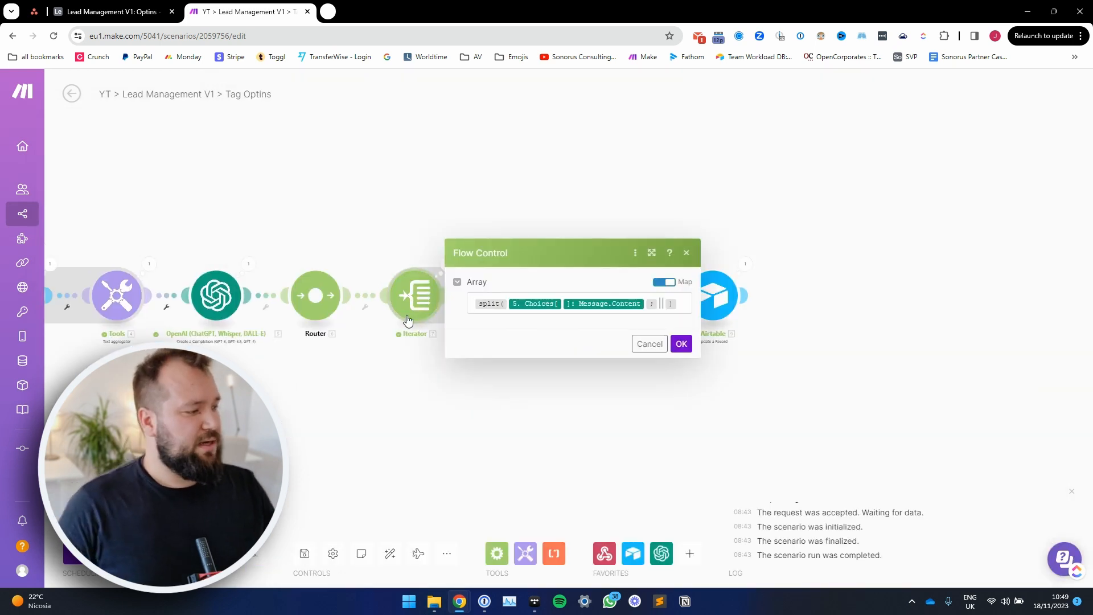
left_click(652, 253)
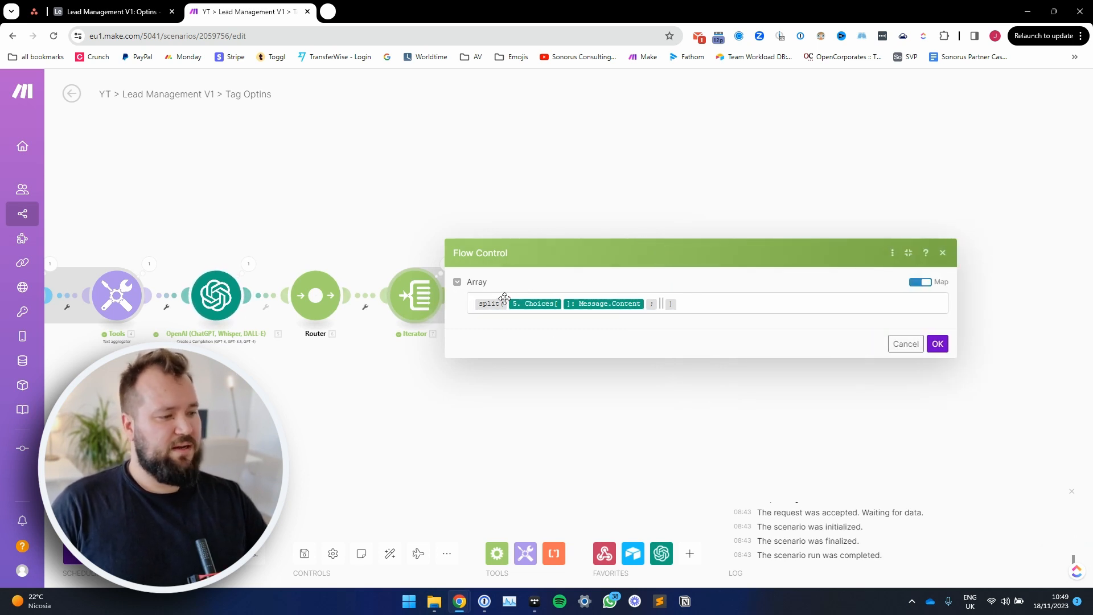
left_click(730, 303)
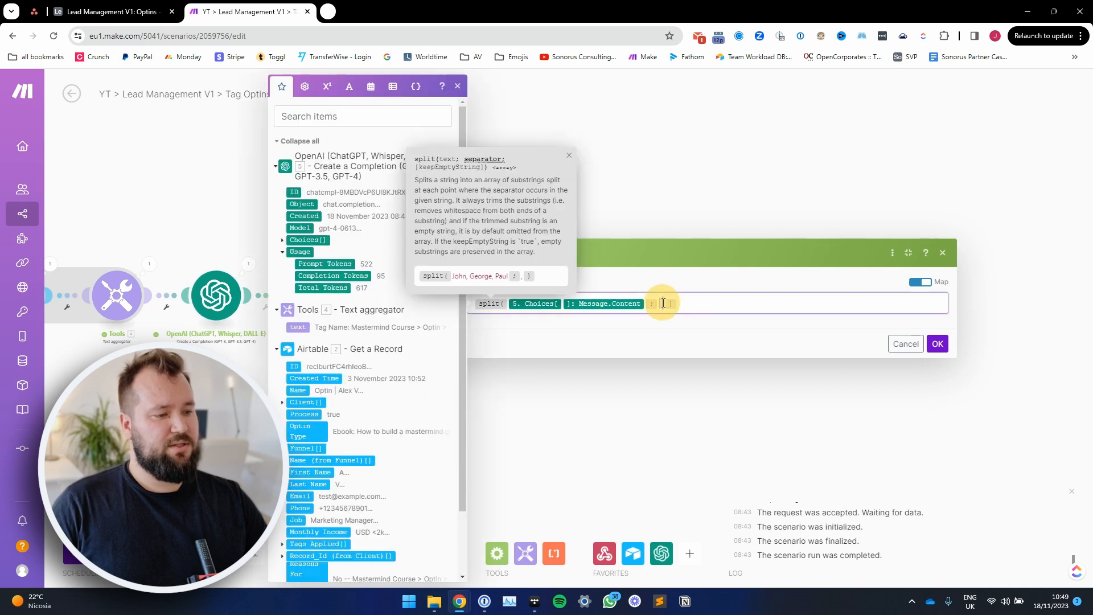
left_click(646, 407)
Step: Examine the two OR conditions of the filter after the Iterator, comparing the get/split formula with yes and Yes, and close it unchanged
left_click(459, 298)
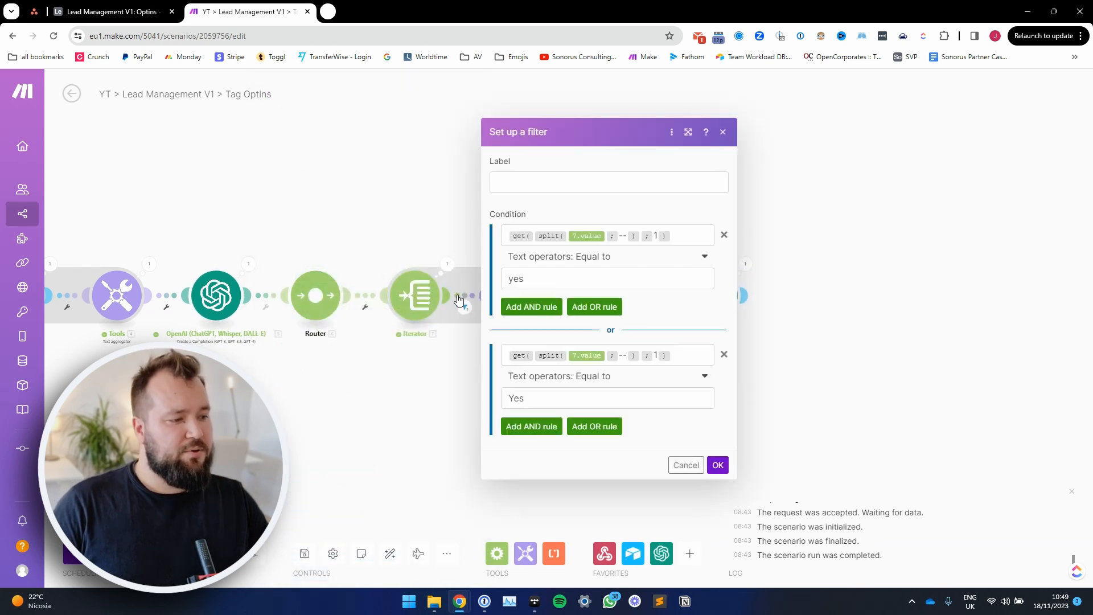
left_click_drag(679, 235, 557, 270)
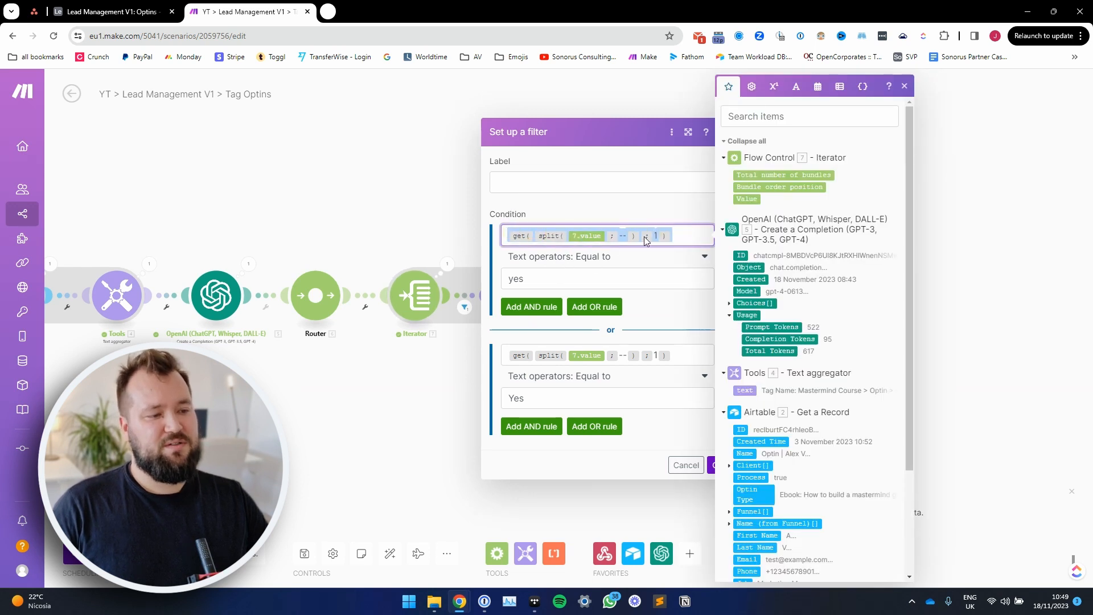
double_click(510, 278)
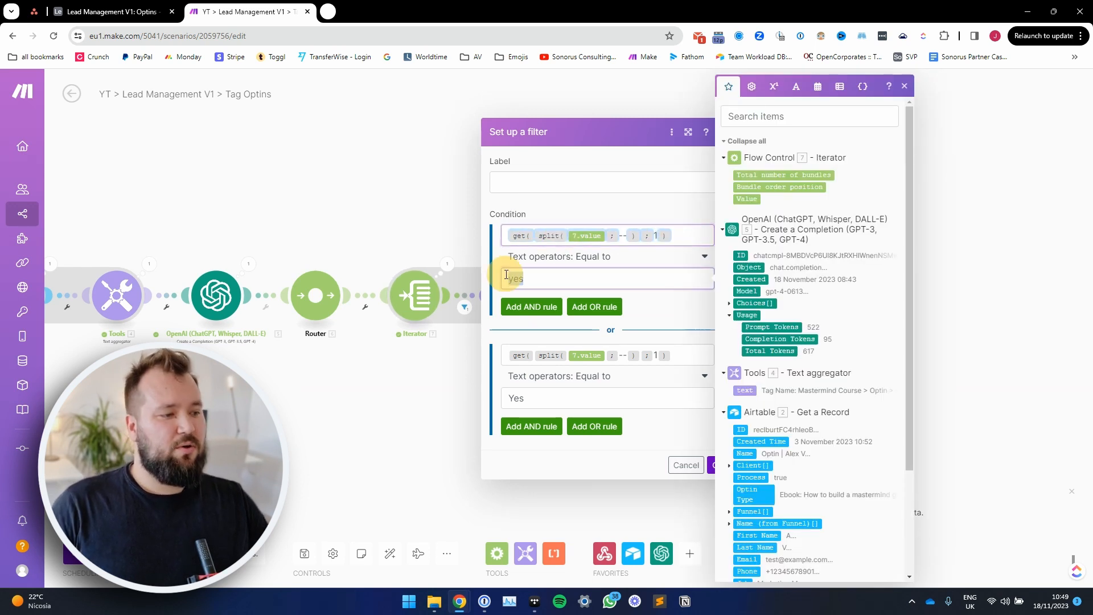
double_click(510, 398)
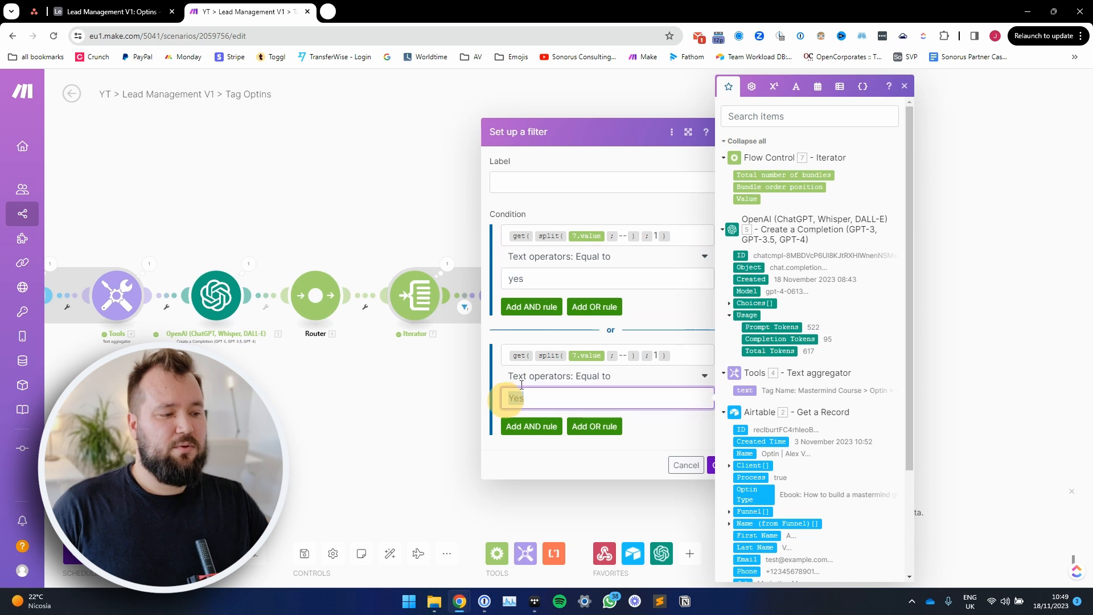
left_click(535, 325)
left_click(517, 279)
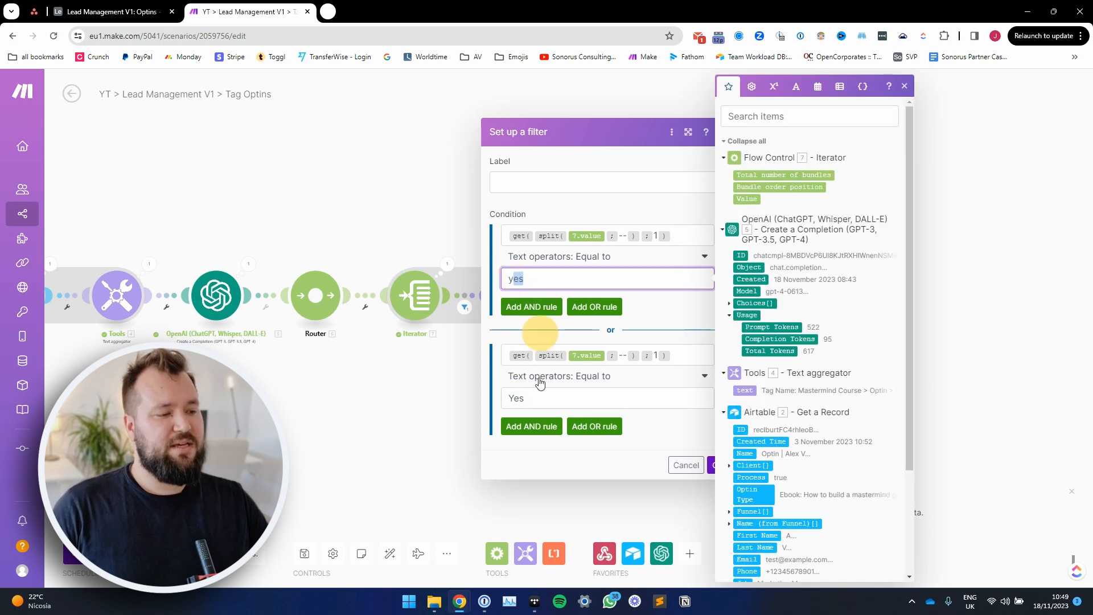
double_click(515, 398)
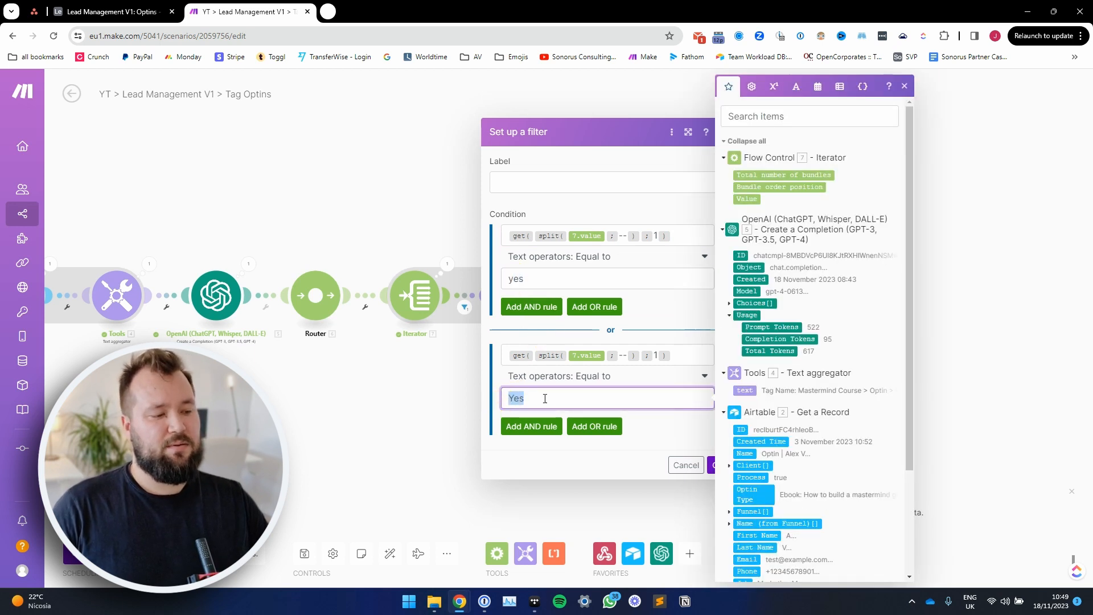
left_click(685, 464)
Step: Examine the Set variable module's variable name and the get/split formula in its variable value
left_click(523, 300)
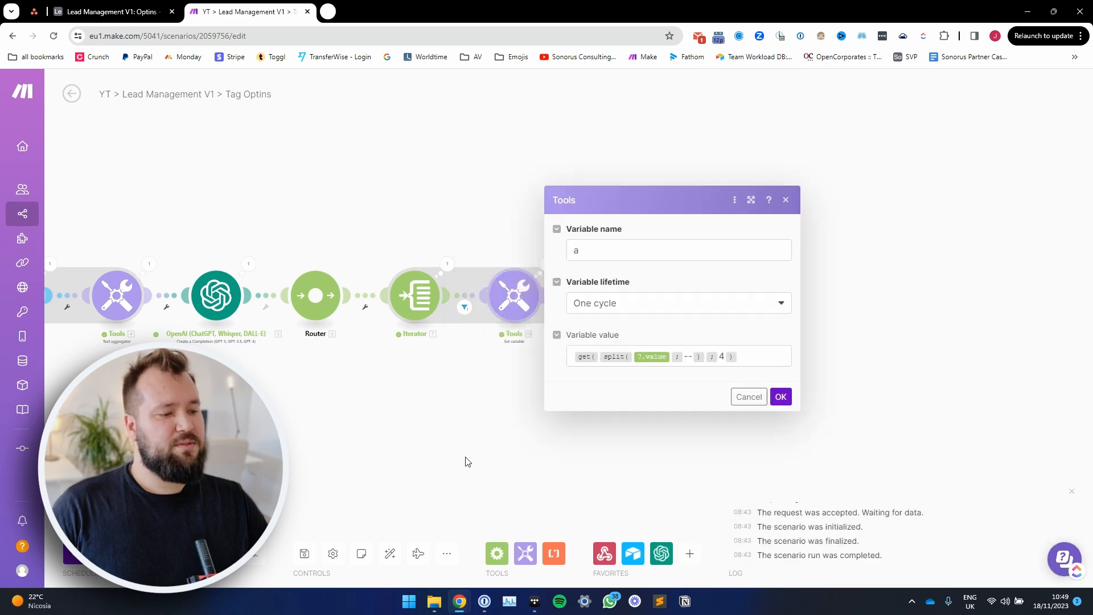
left_click_drag(487, 407, 432, 401)
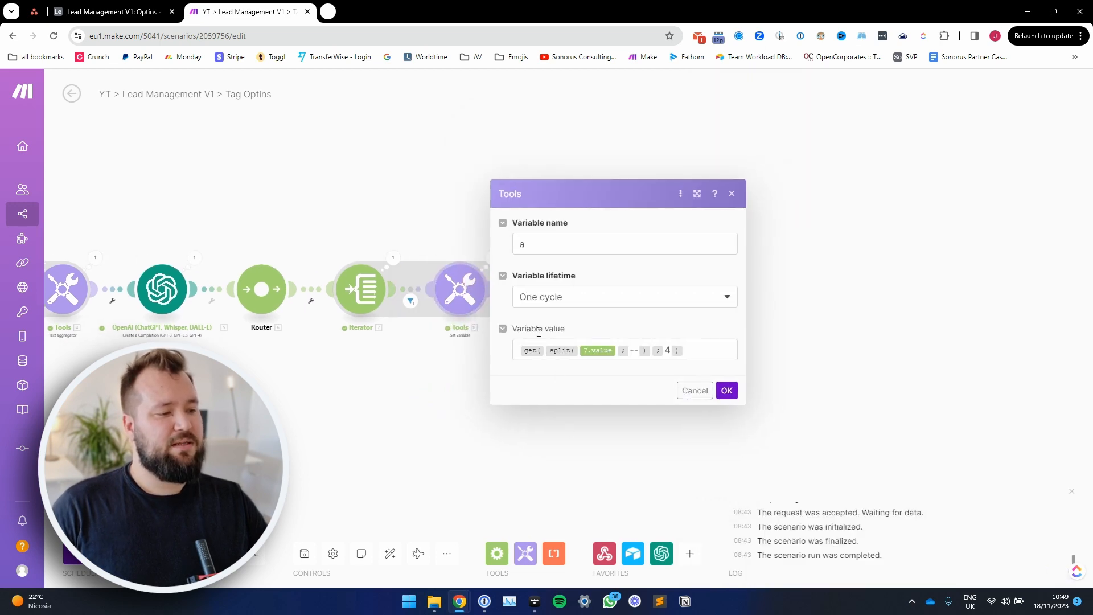
left_click(538, 242)
left_click(584, 357)
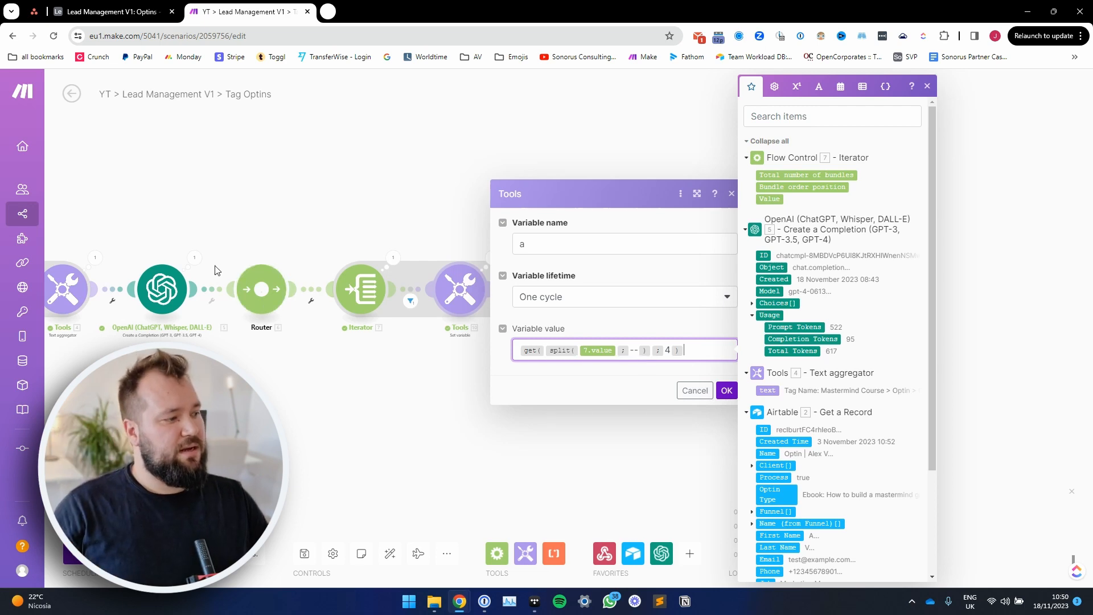
Step: Inspect the Iterator's run output and locate the tag's record ID in the second bundle
left_click(395, 258)
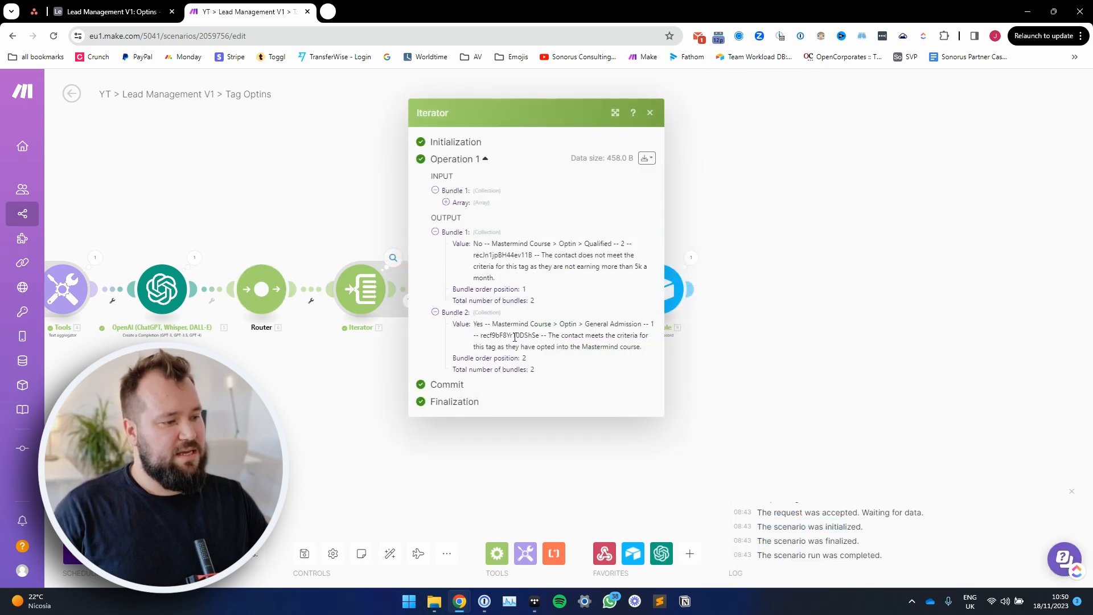
left_click_drag(539, 335, 480, 336)
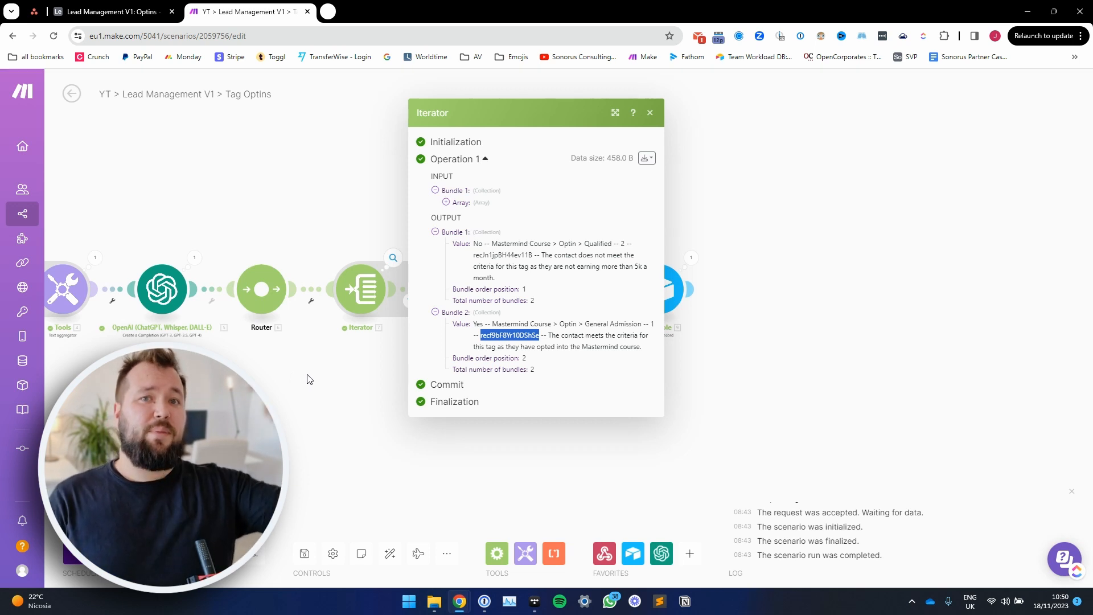
left_click(344, 231)
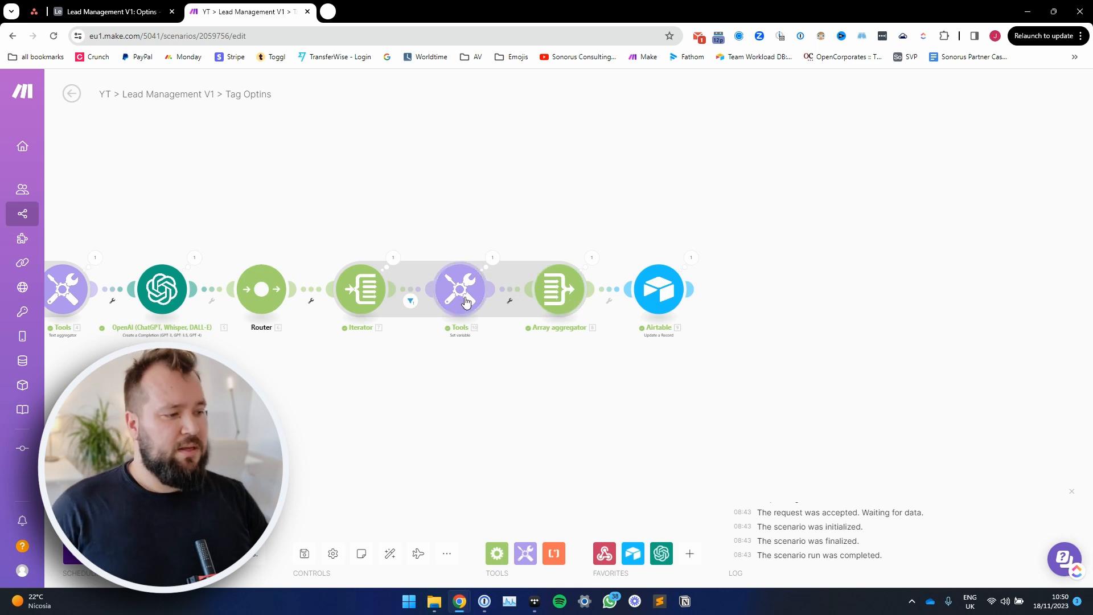
Step: Inspect the Set variable module's run output and highlight the extracted record ID
left_click(492, 259)
left_click_drag(618, 318, 560, 317)
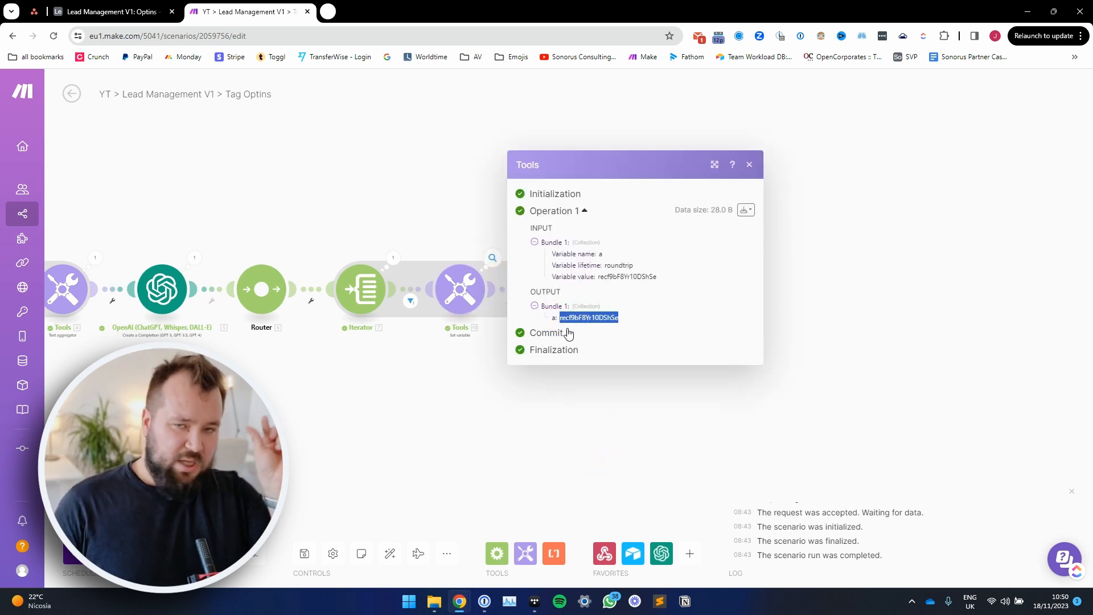
left_click(590, 421)
Step: Inspect the Array aggregator's run output, expanding its array down to the record ID held in variable a
left_click(594, 259)
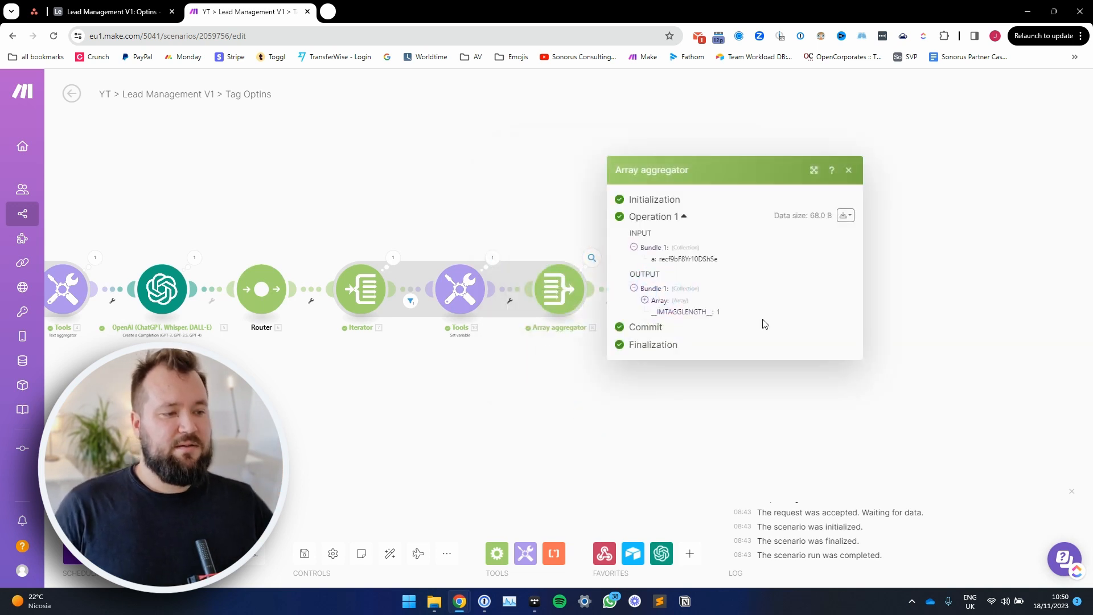
left_click(674, 302)
left_click(681, 300)
left_click_drag(736, 312, 696, 313)
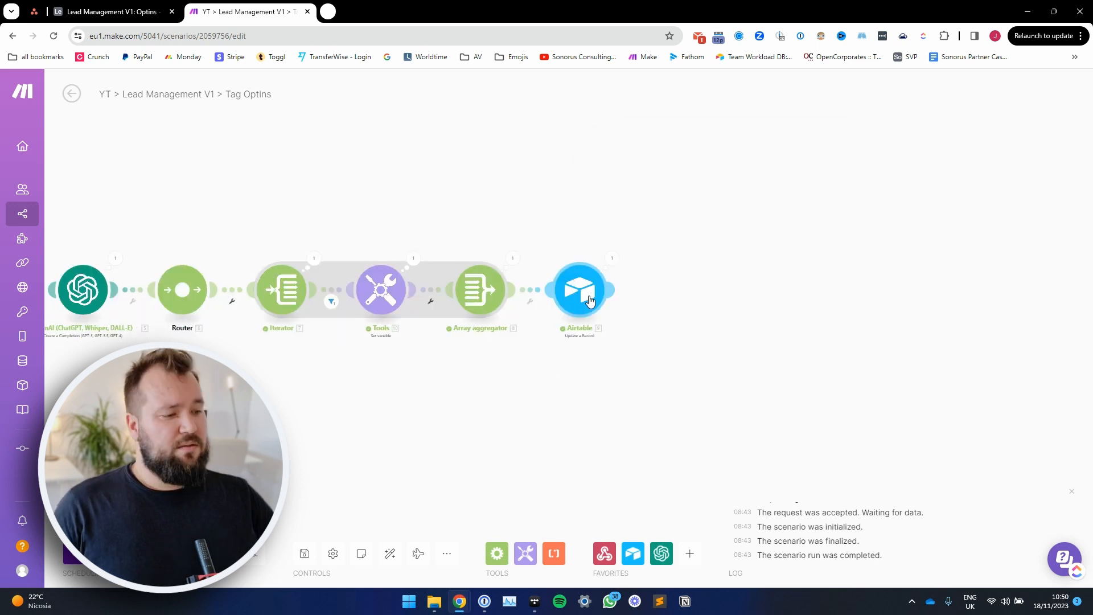
Step: Open the final Airtable Update a Record module and check how its Record ID is mapped
left_click(588, 300)
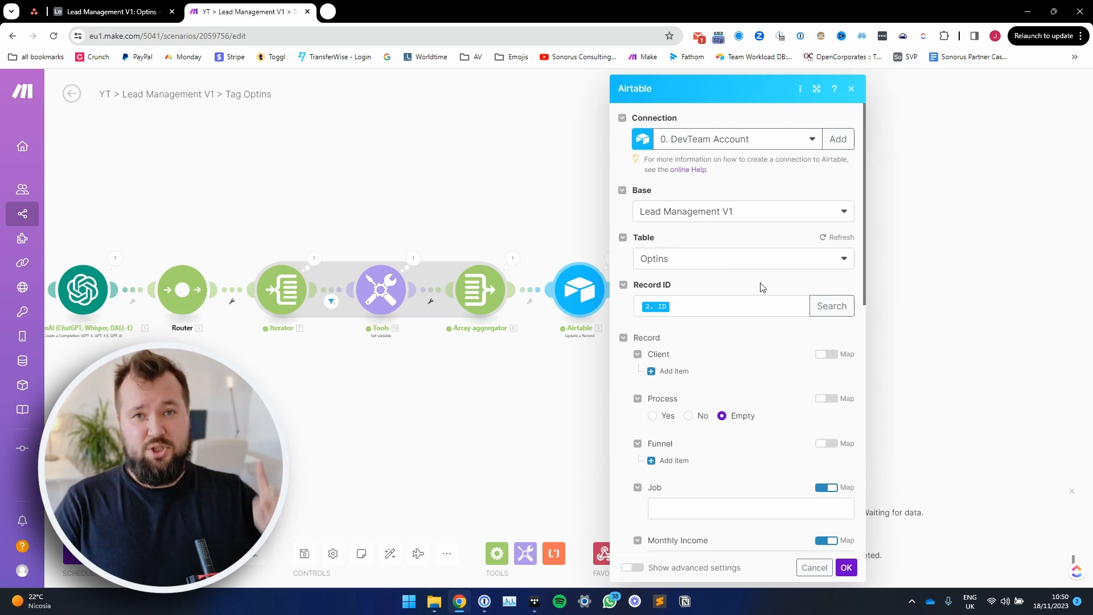
scroll(764, 288, "down", 4)
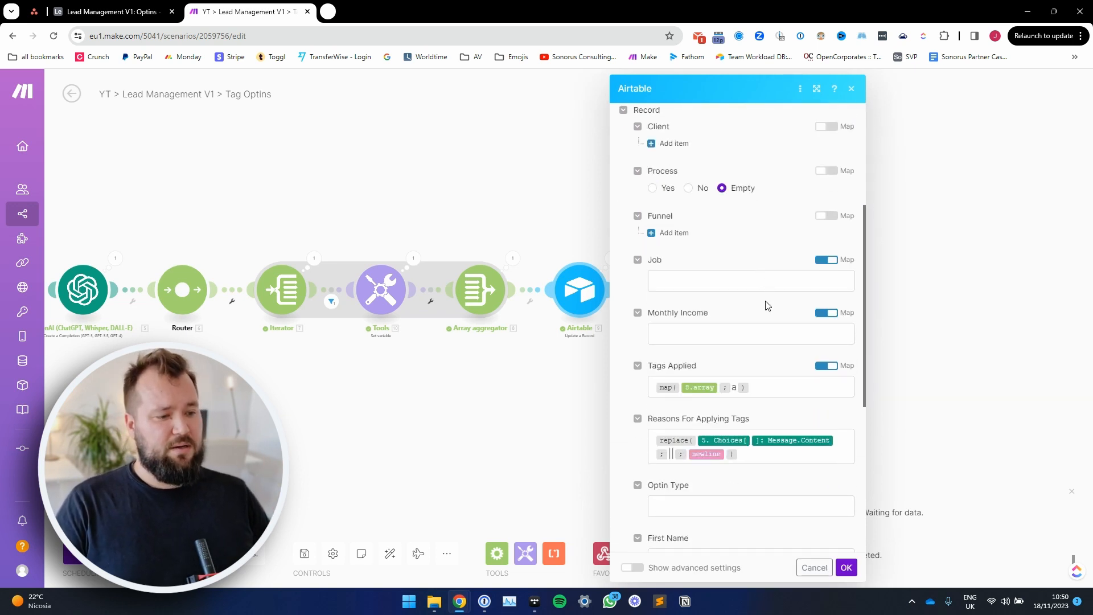
scroll(769, 291, "up", 3)
left_click(699, 248)
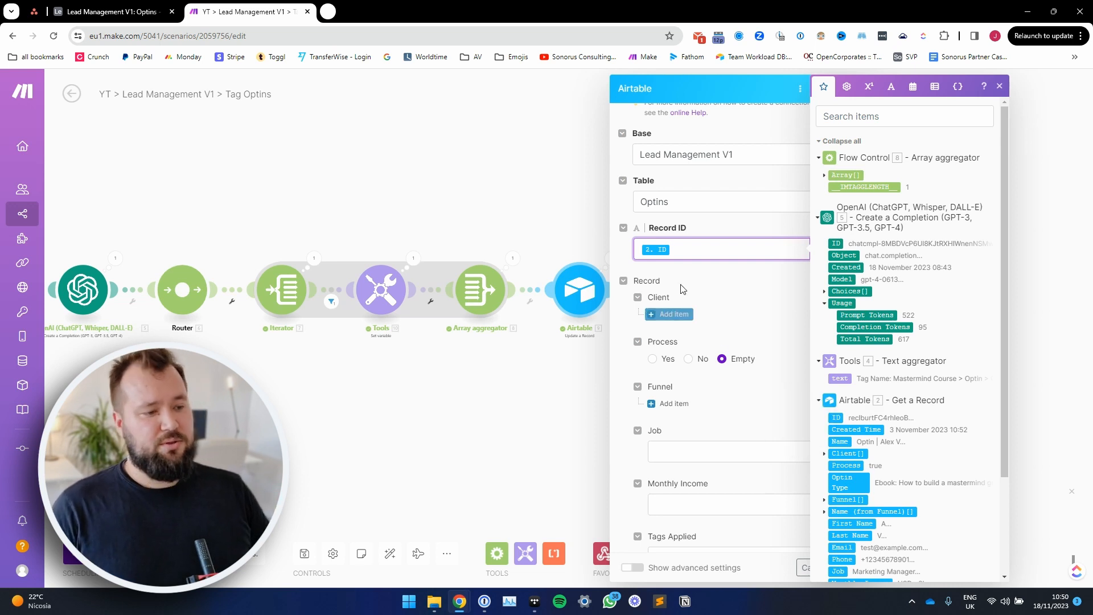
left_click(711, 266)
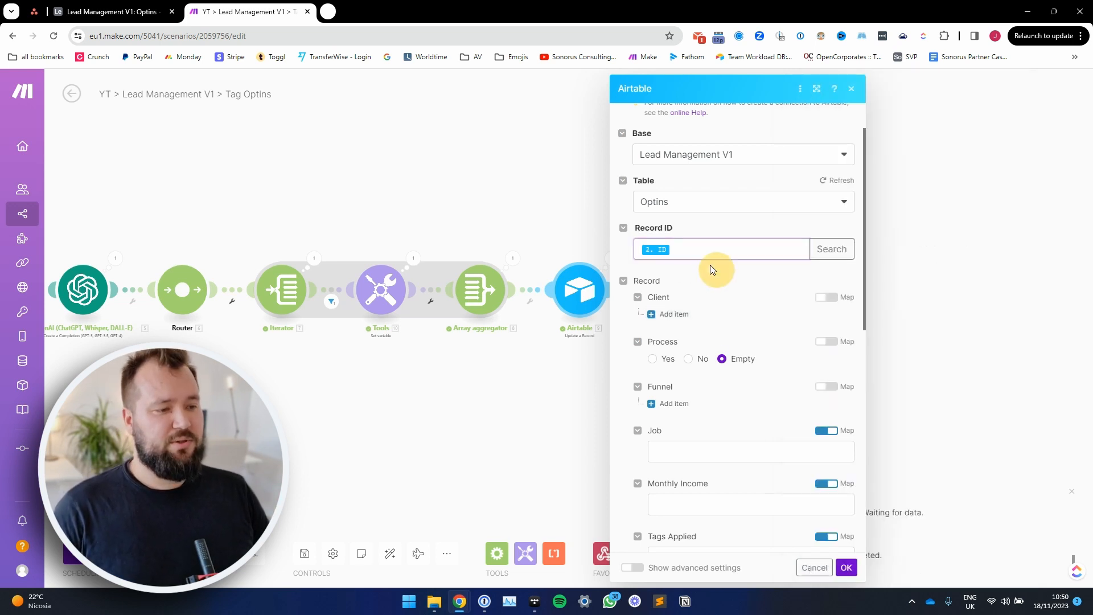
Step: Examine the Tags Applied map formula and expand the Array aggregator's array among the available mapping items
scroll(776, 324, "down", 5)
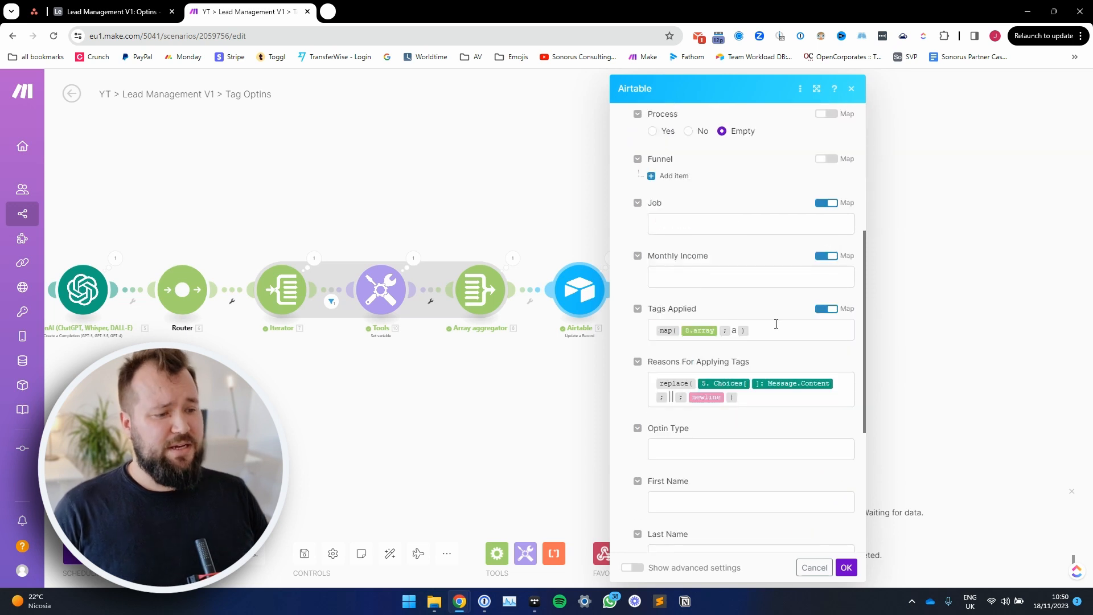
left_click(781, 332)
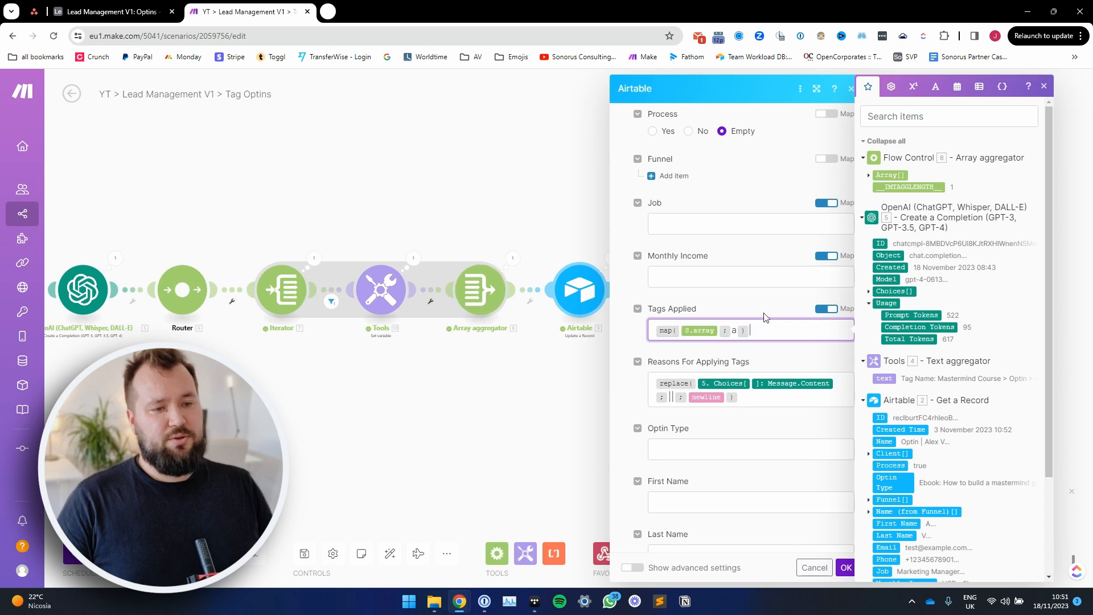
left_click(869, 176)
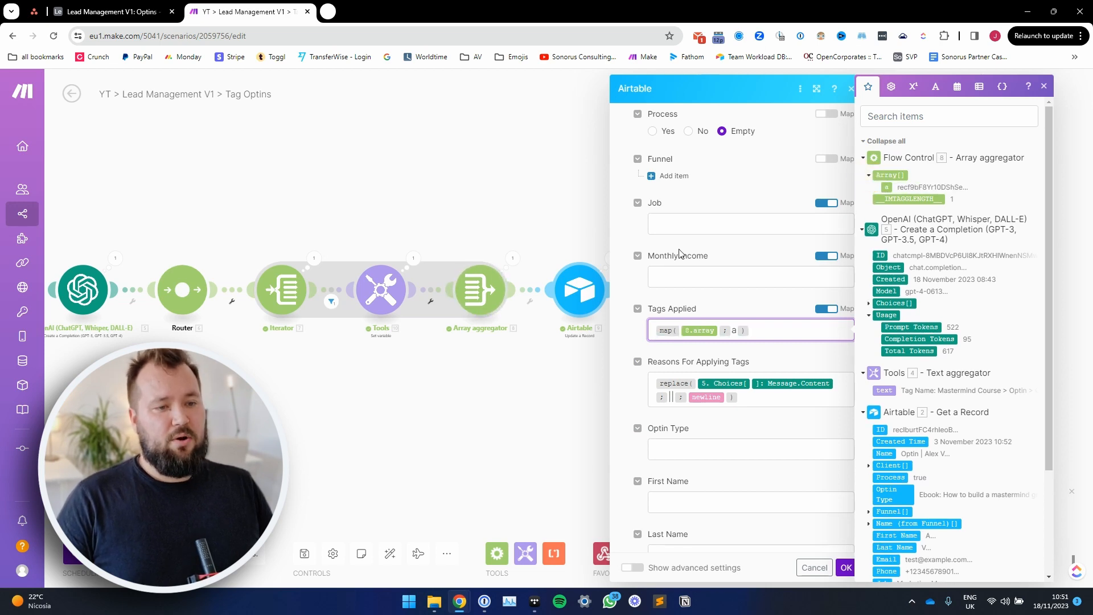
Step: Compare the Set variable module's variable name with the key used in the Airtable module's Tags Applied formula
left_click(382, 291)
left_click_drag(464, 247, 332, 205)
left_click(579, 291)
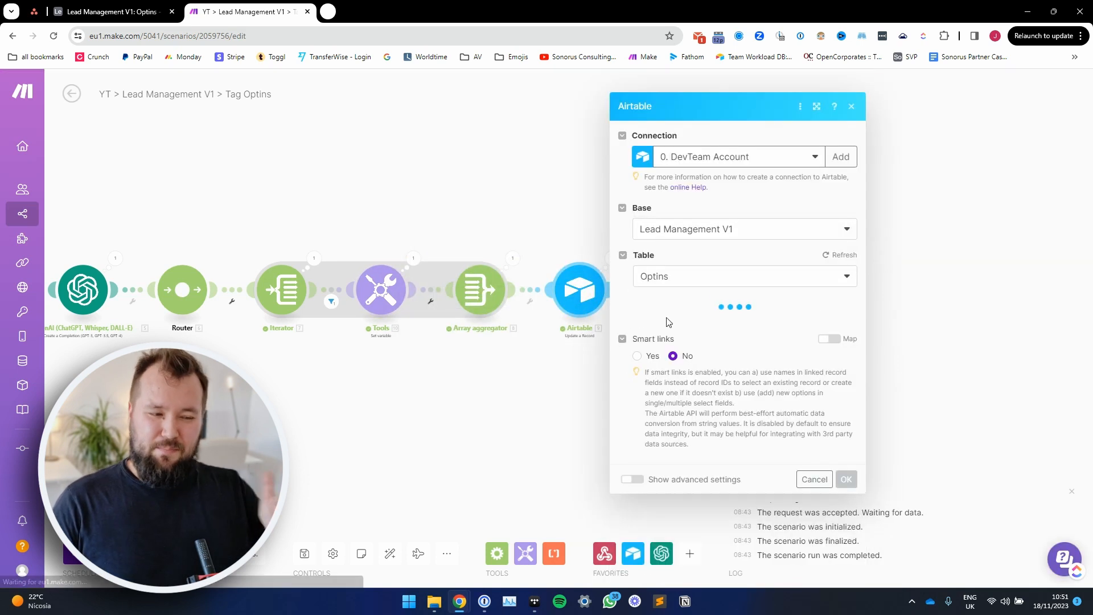
scroll(759, 388, "down", 5)
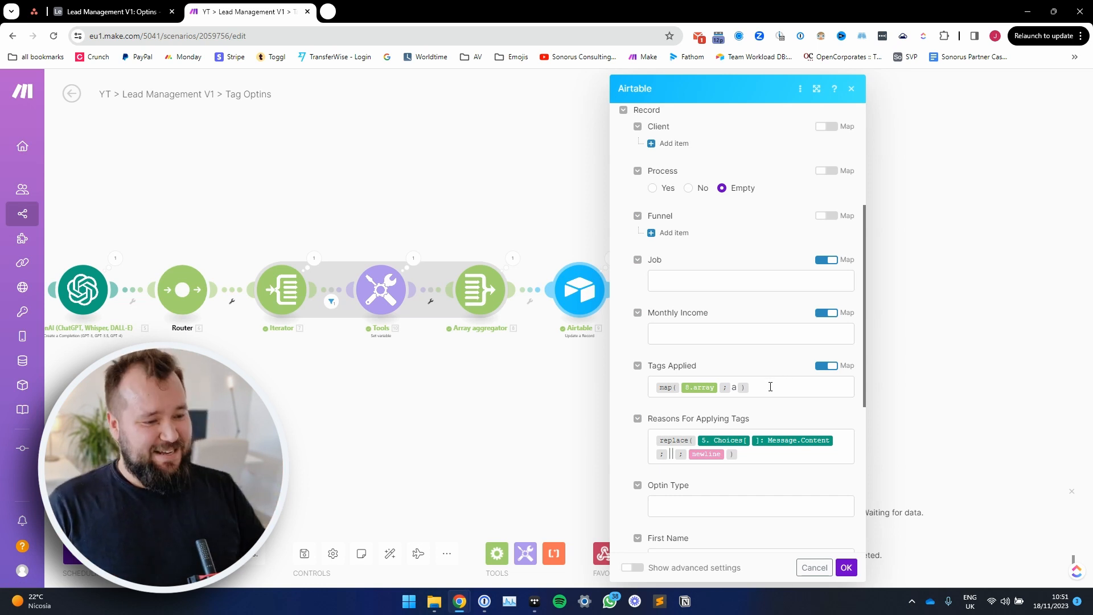
left_click(771, 386)
Step: Examine the Reasons For Applying Tags formula that replaces the double-pipe separator in the OpenAI message content with a newline
scroll(766, 385, "down", 1)
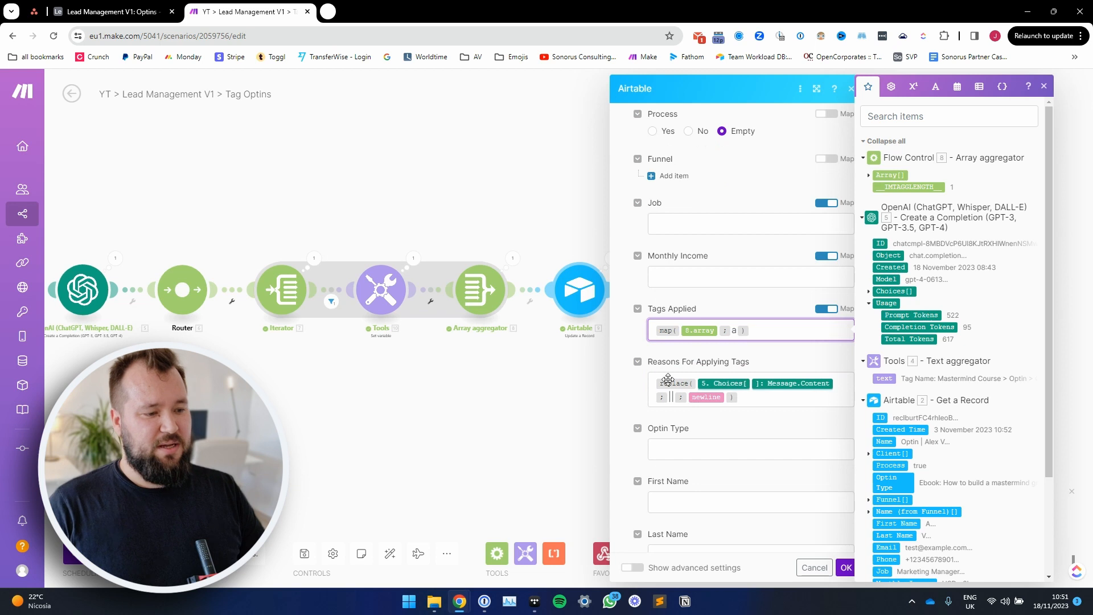
left_click_drag(680, 363, 804, 412)
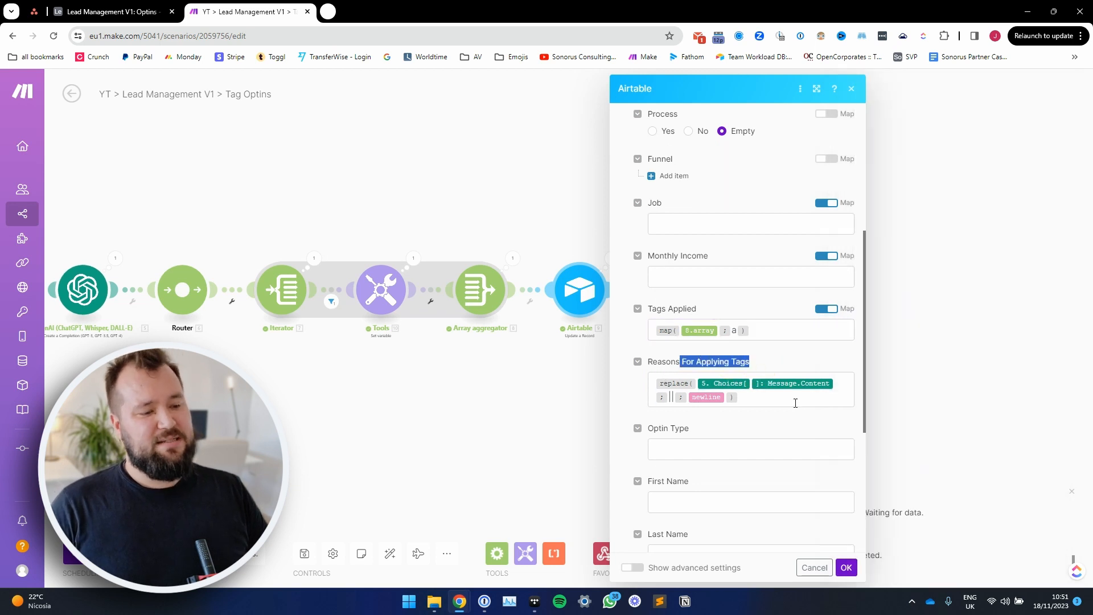
left_click(796, 402)
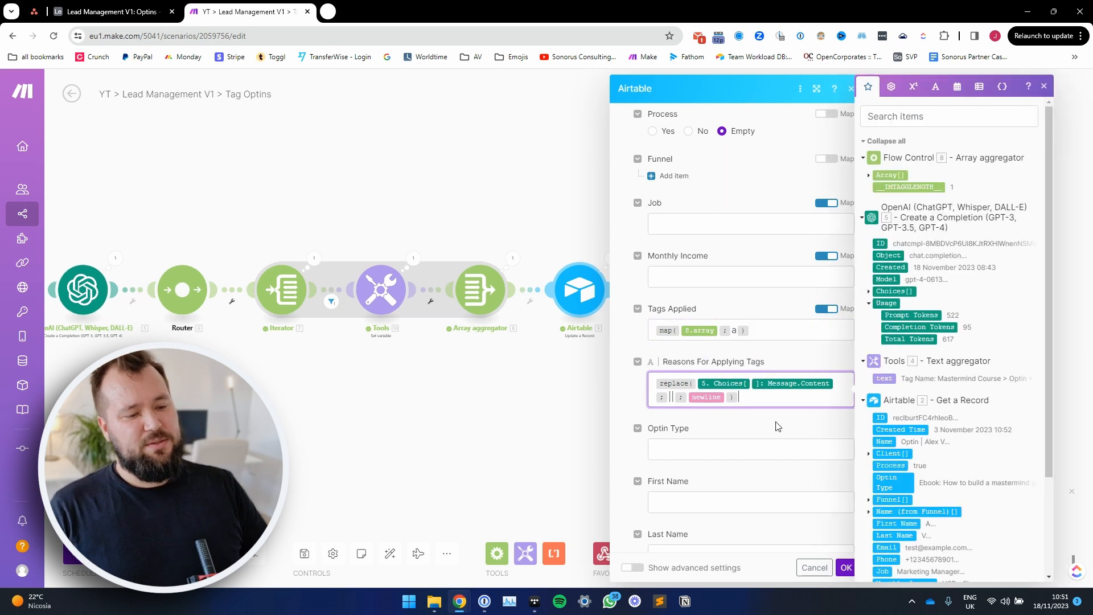
double_click(671, 398)
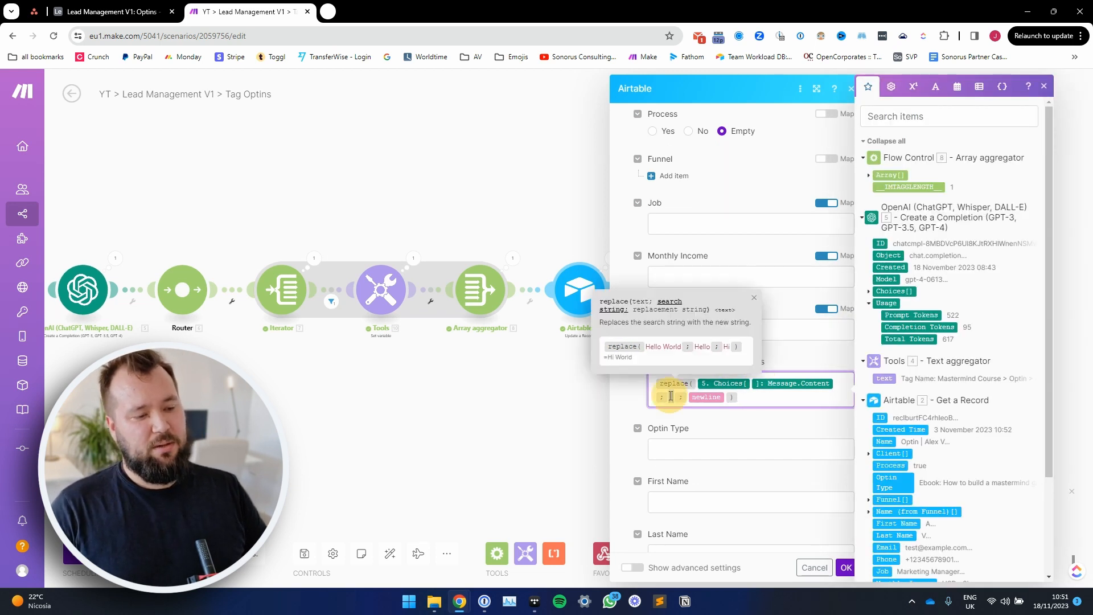
Step: Switch to the Airtable Optins table and read the first record's expanded Reasons For Applying Tags text, including both tag explanations
left_click(91, 6)
scroll(911, 227, "right", 3)
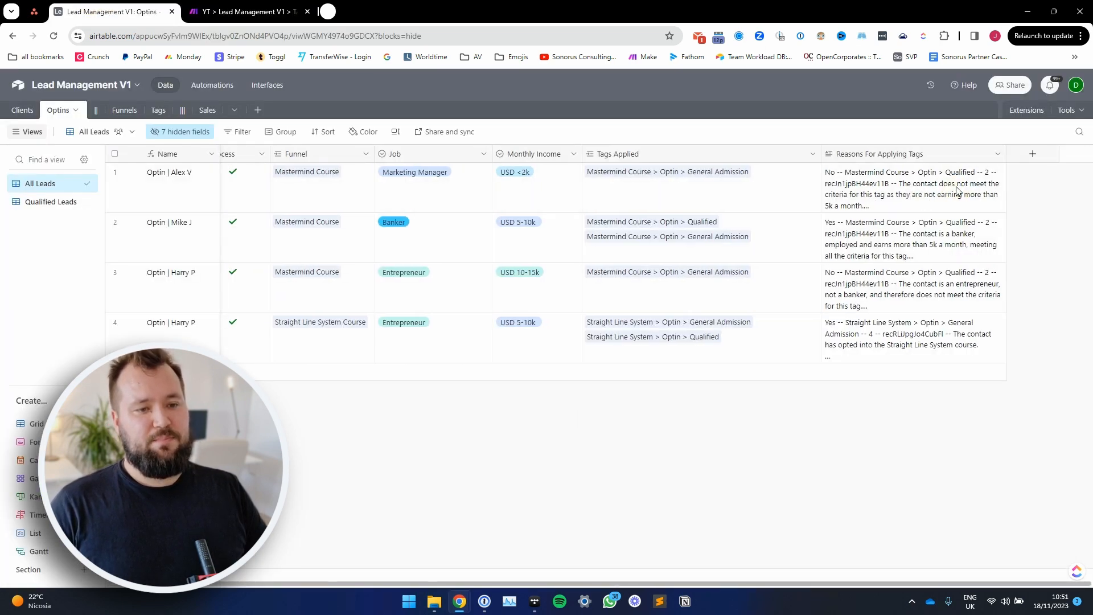
left_click(986, 186)
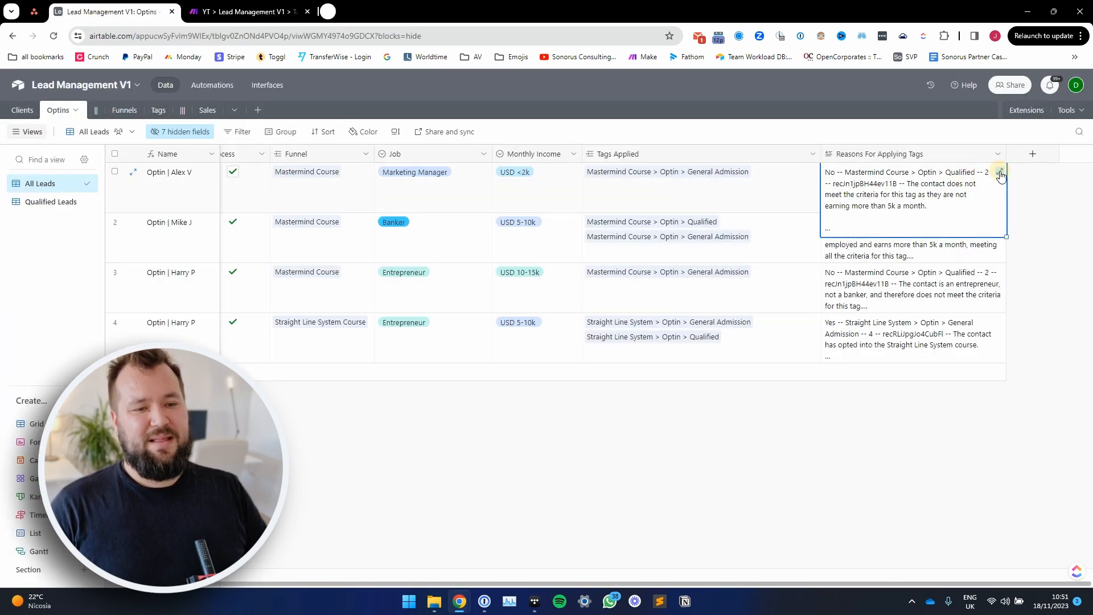
left_click(1000, 173)
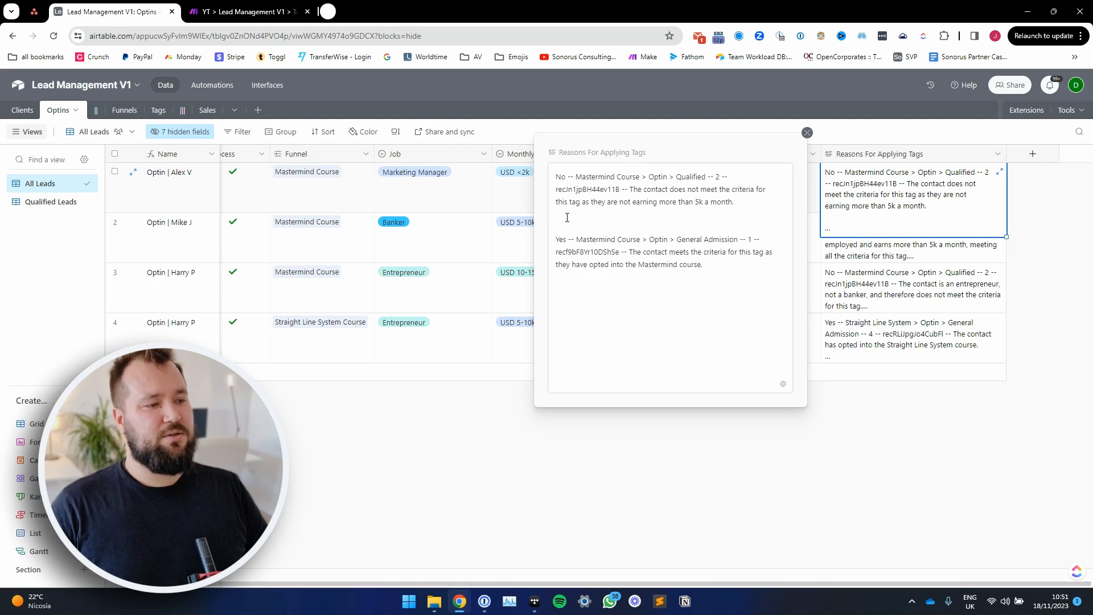
left_click_drag(568, 217, 544, 181)
triple_click(690, 244)
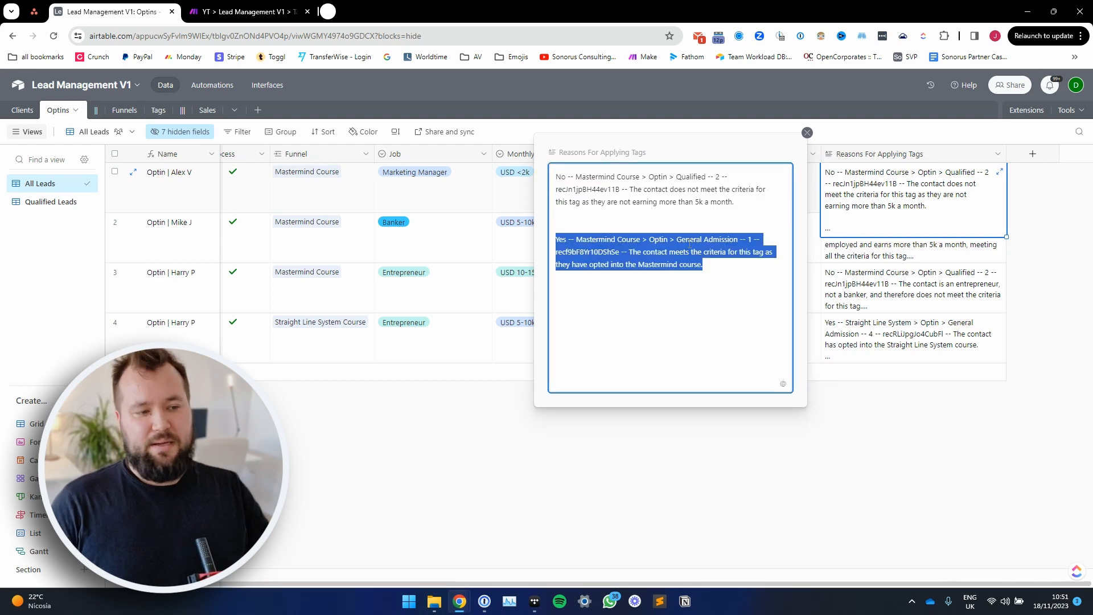
left_click(821, 453)
Step: Return to the Make scenario, confirm the Airtable module's configuration, and save the scenario
left_click(245, 11)
scroll(752, 402, "down", 4)
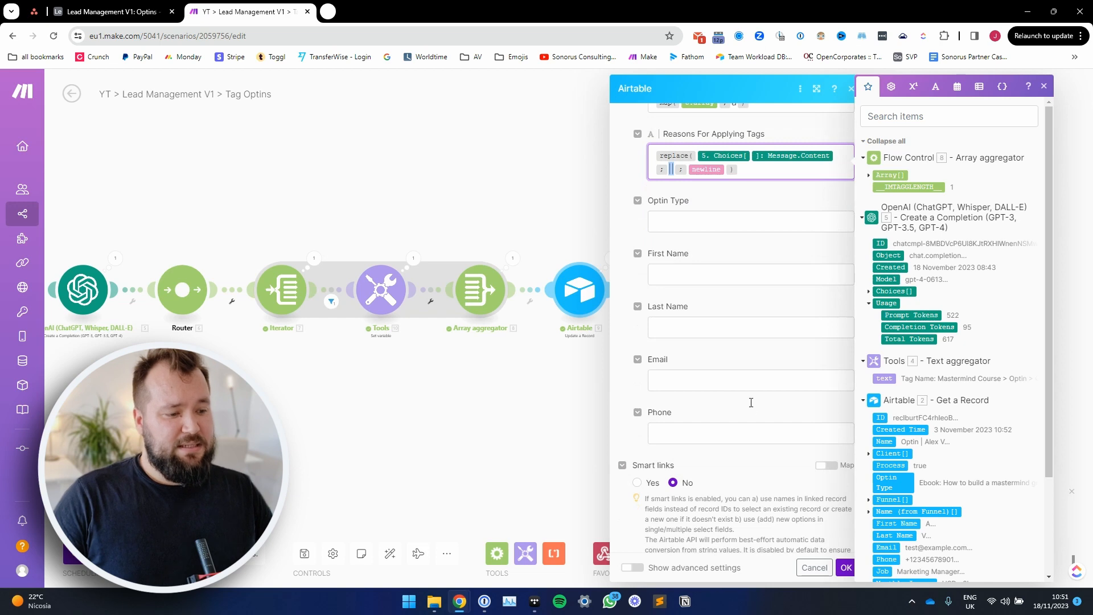
left_click(763, 453)
left_click(847, 567)
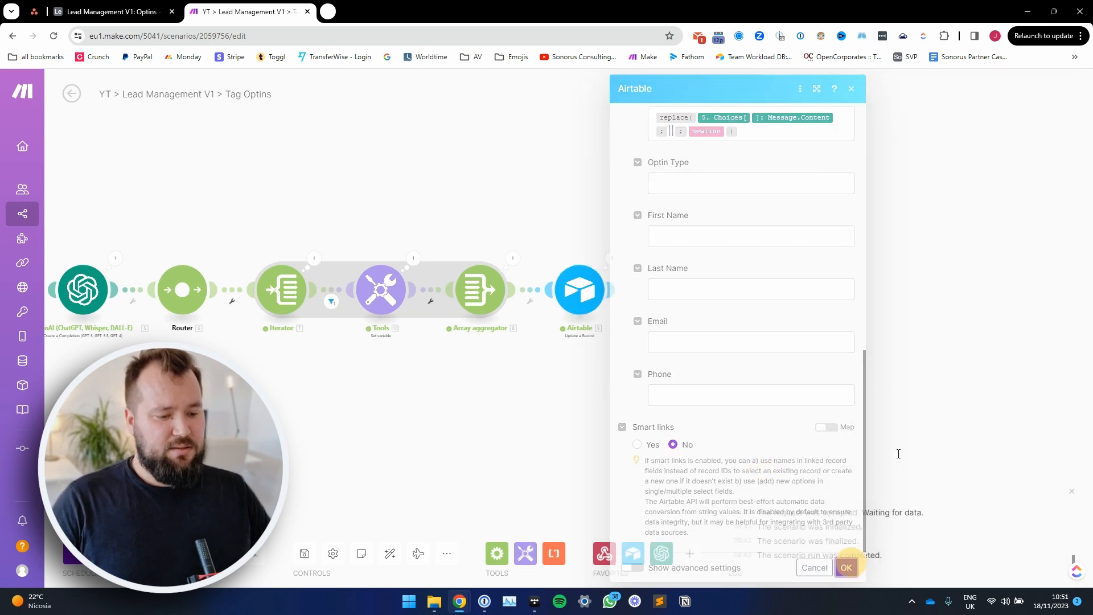
left_click(305, 553)
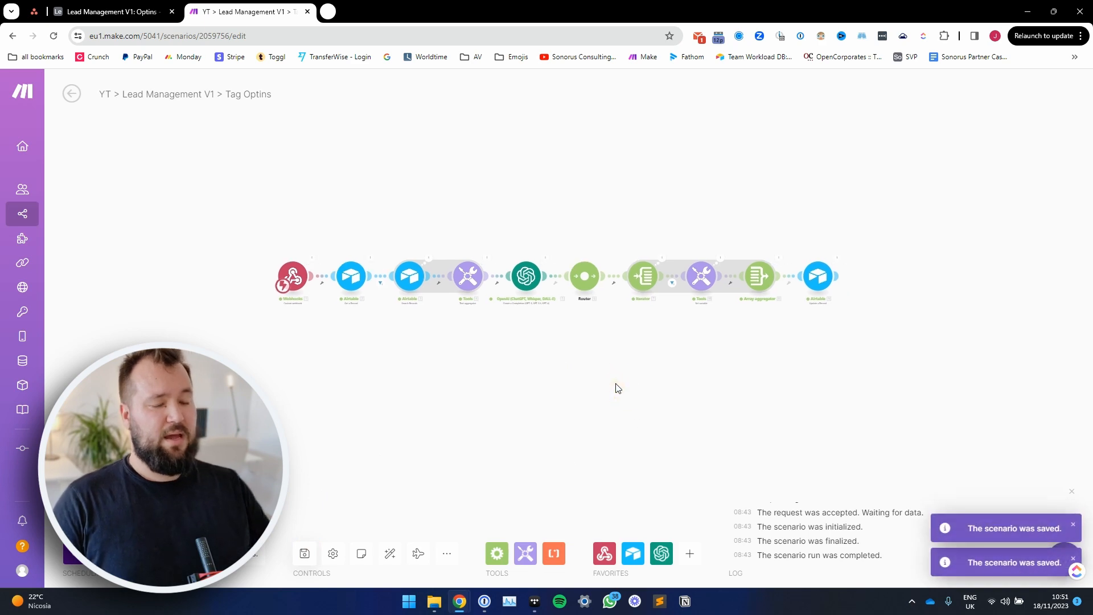